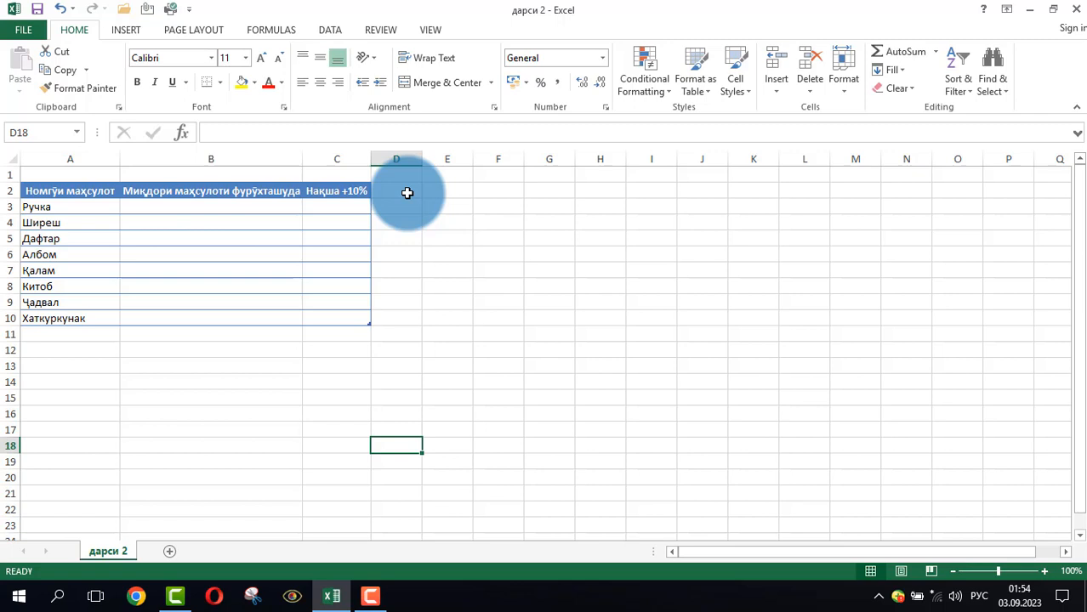
left_click(444, 222)
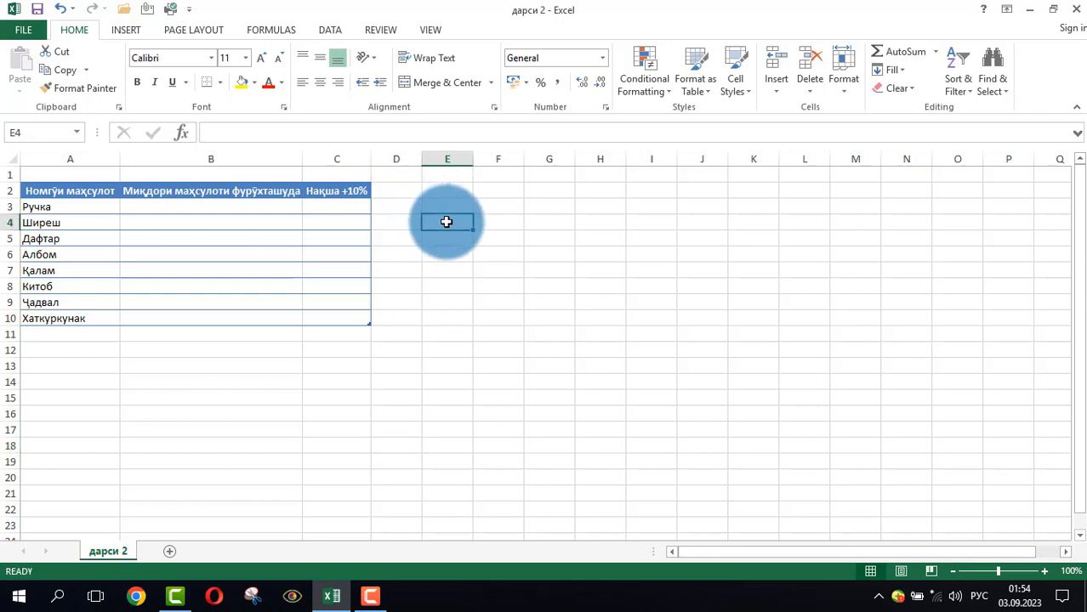
left_click(553, 267)
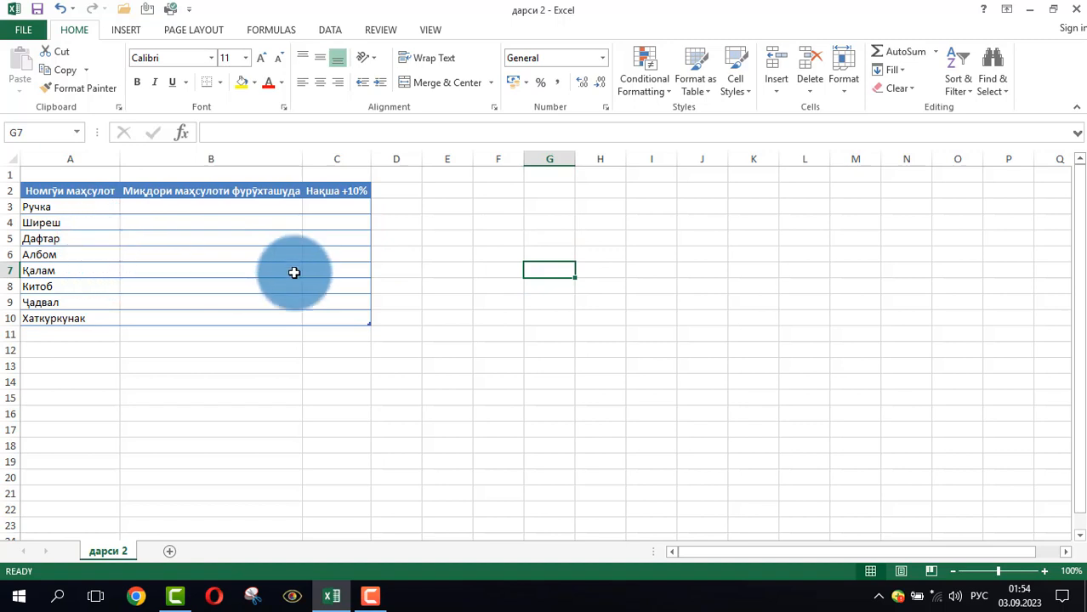
left_click(457, 264)
left_click(454, 234)
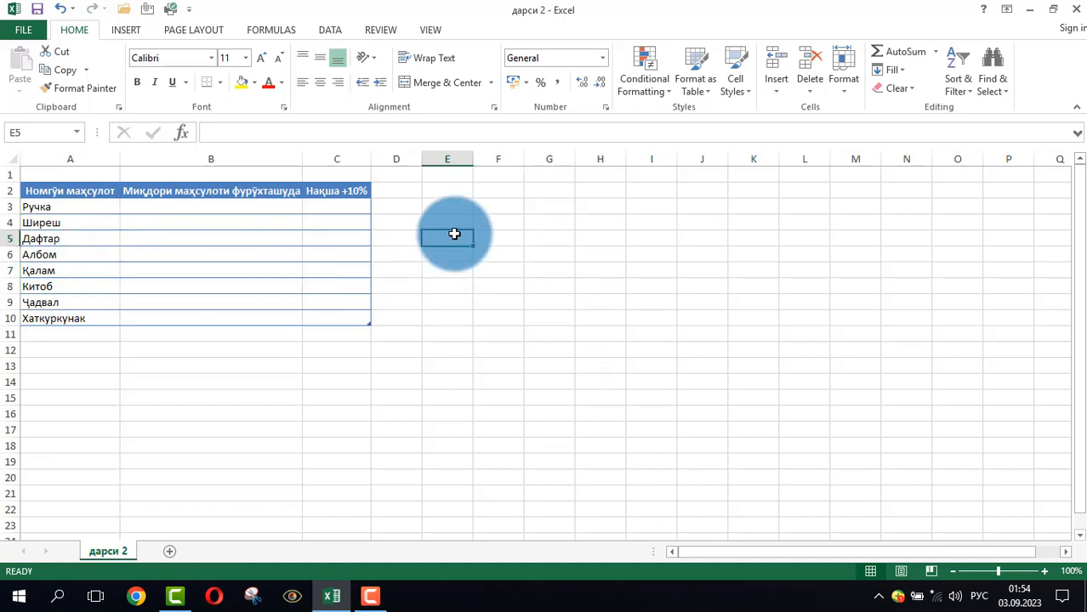
left_click(476, 270)
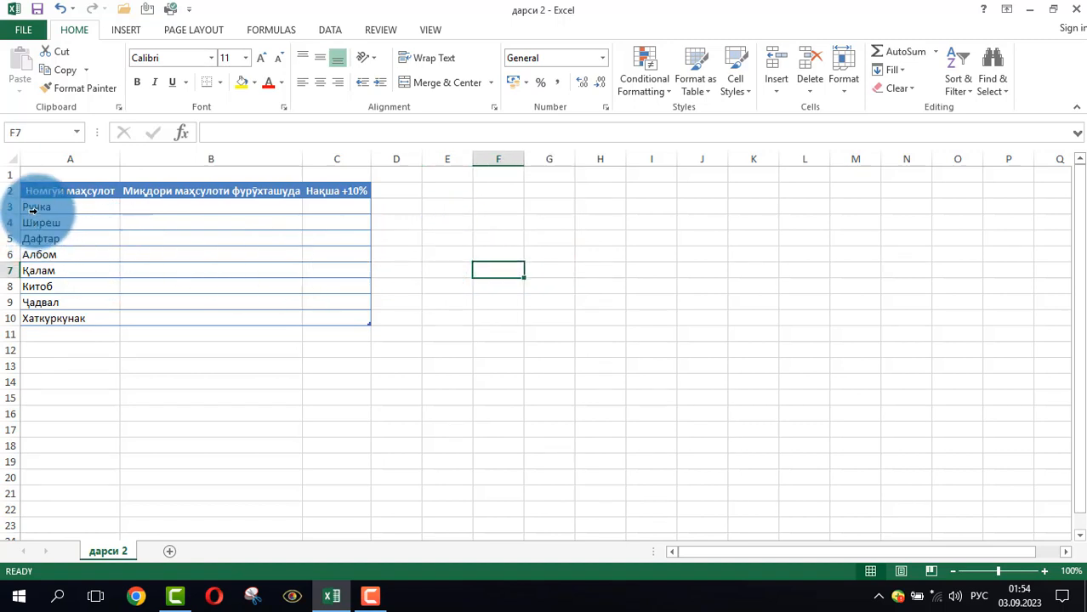
left_click(40, 209)
left_click(40, 209)
left_click(53, 237)
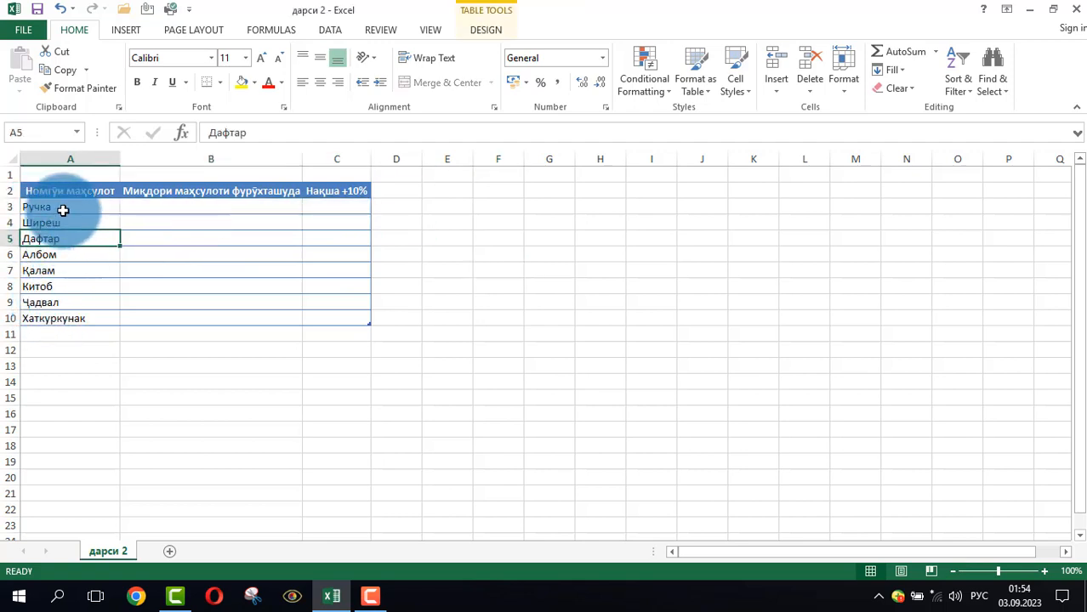
Copy the product name Ручка from cell A3 and paste it as values only into cell F2
left_click(68, 205)
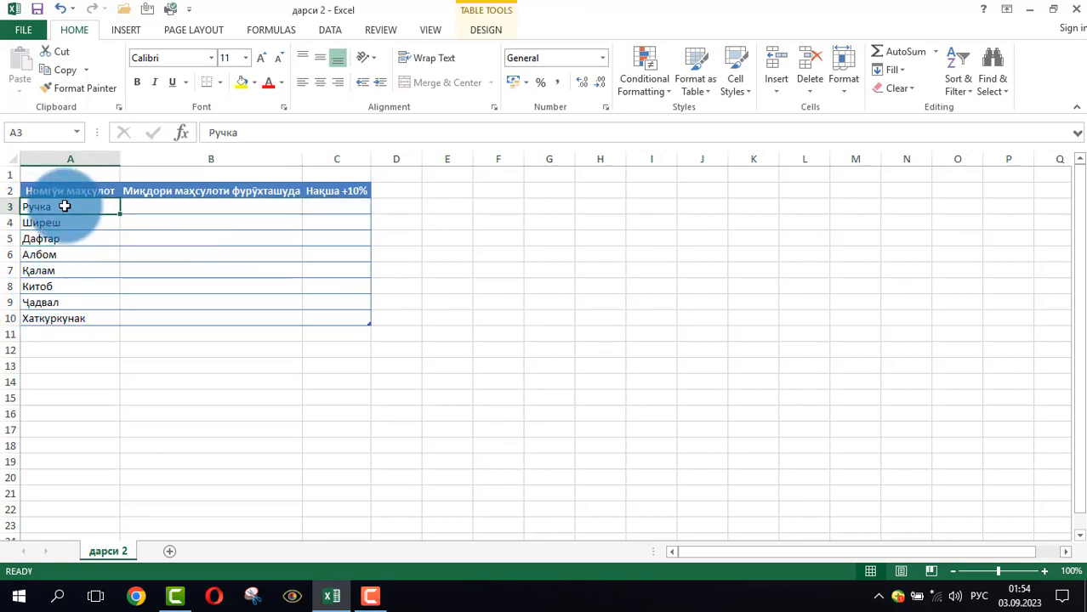
right_click(64, 206)
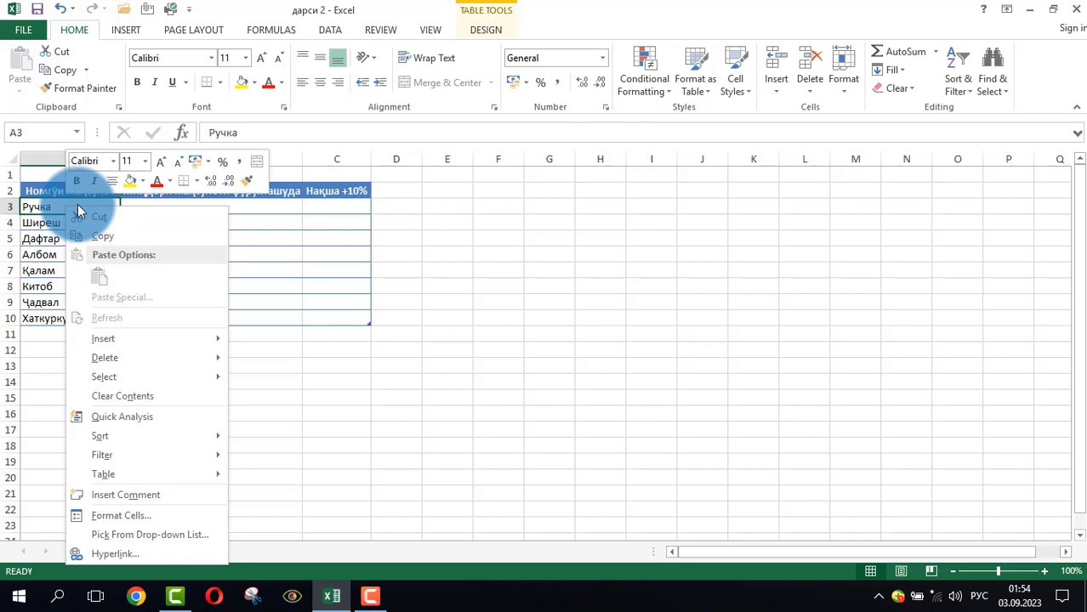
left_click(105, 242)
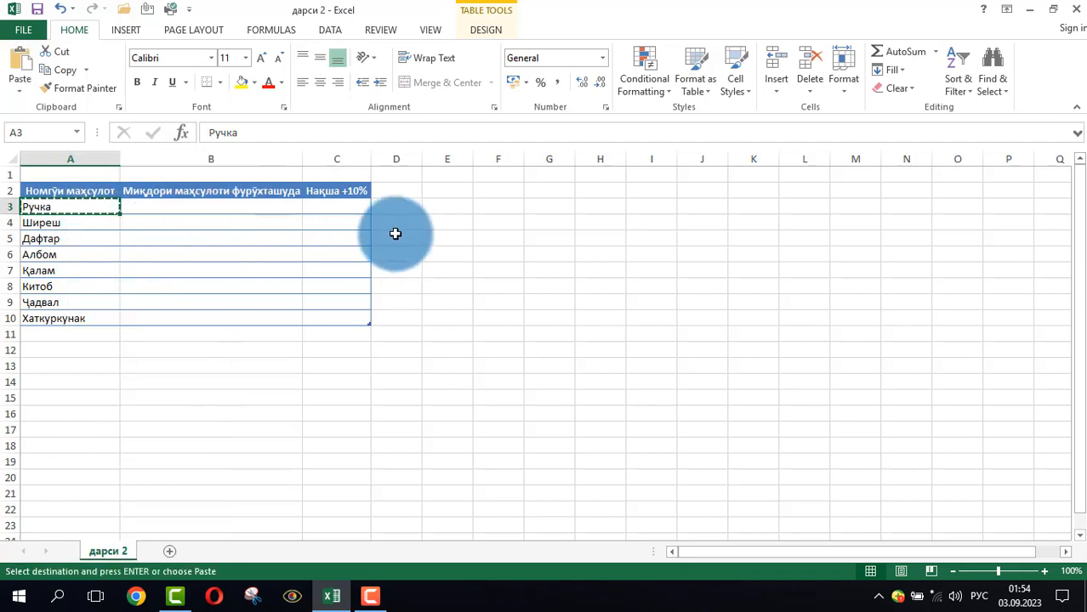
left_click(483, 191)
right_click(483, 190)
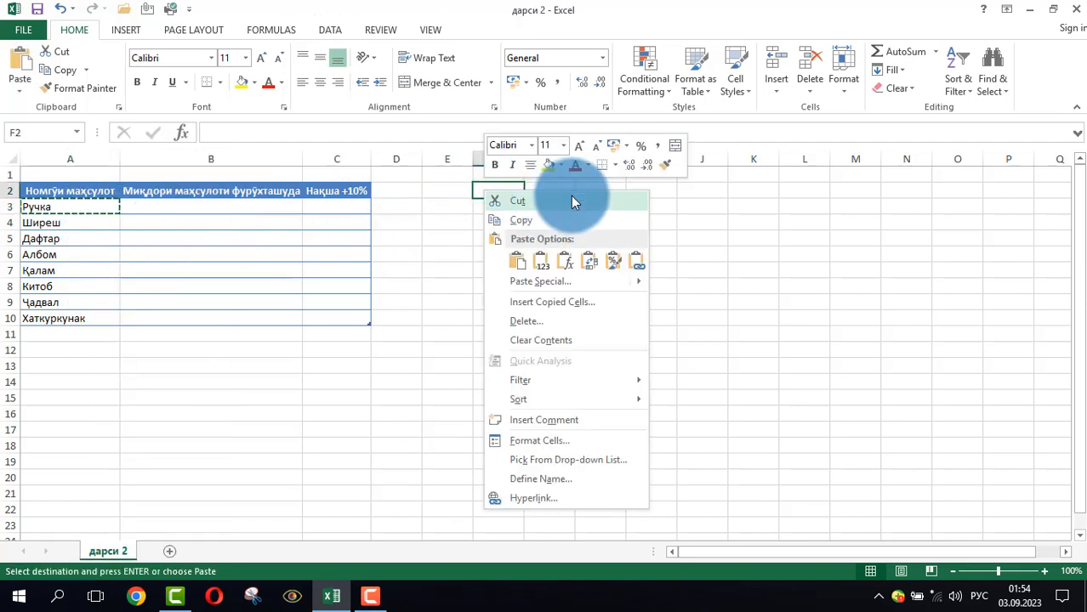
left_click(542, 264)
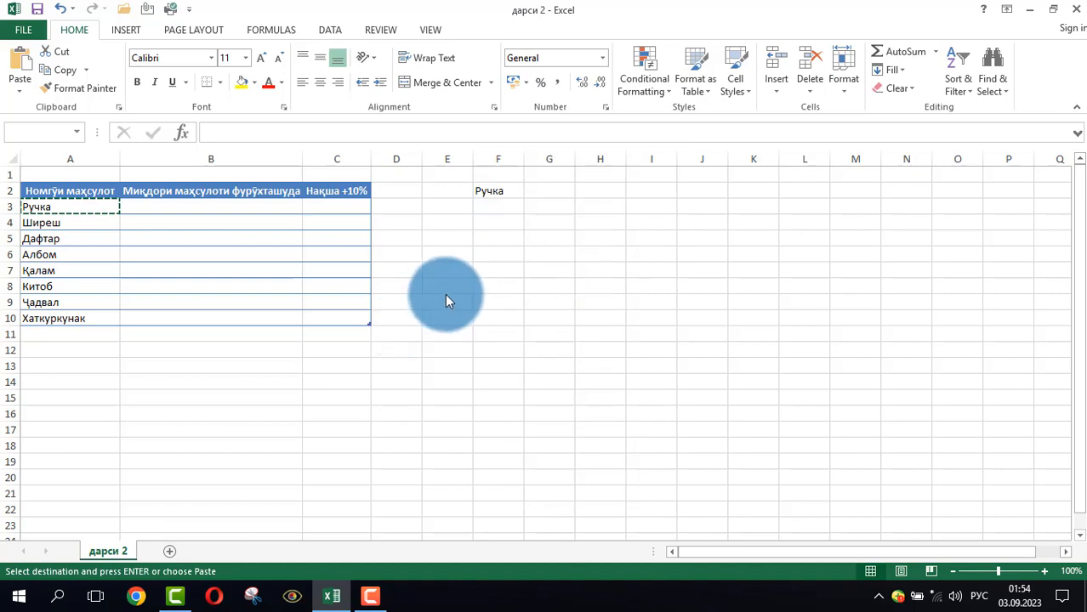
left_click(476, 241)
left_click(487, 190)
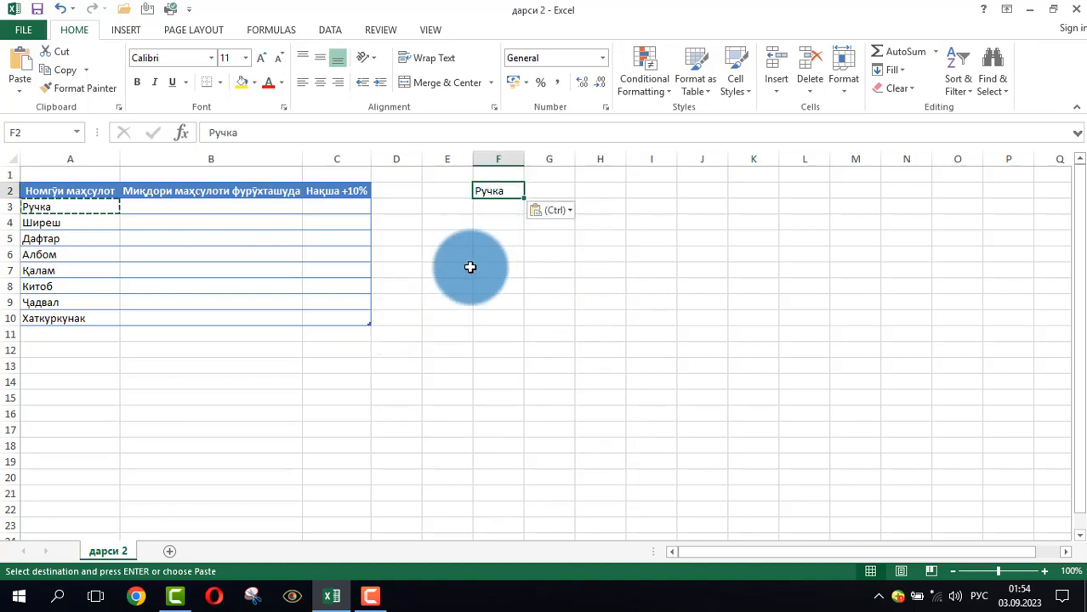
left_click(469, 267)
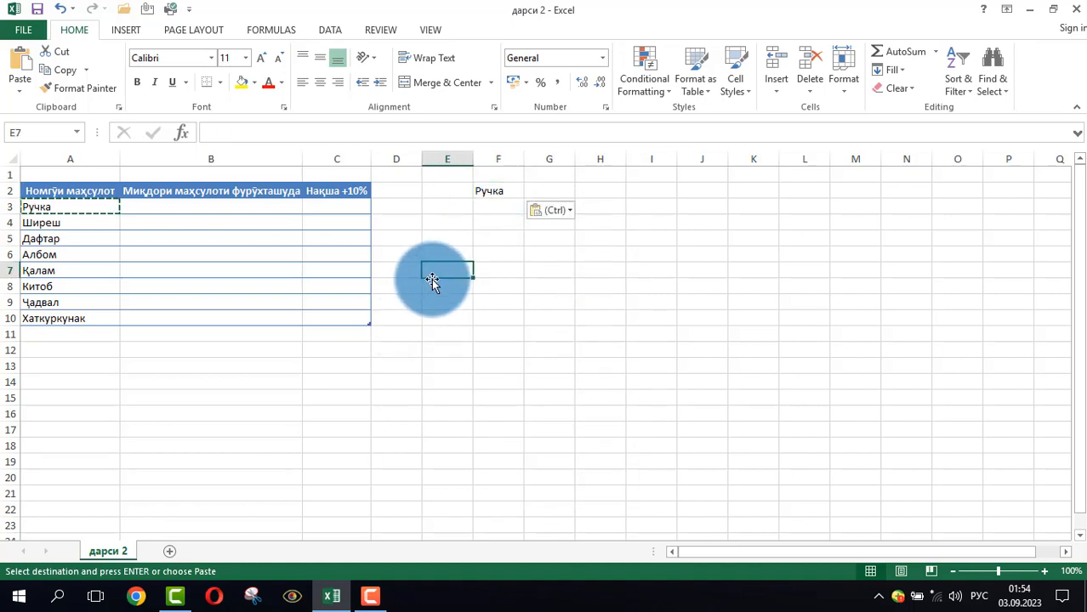
left_click(448, 322)
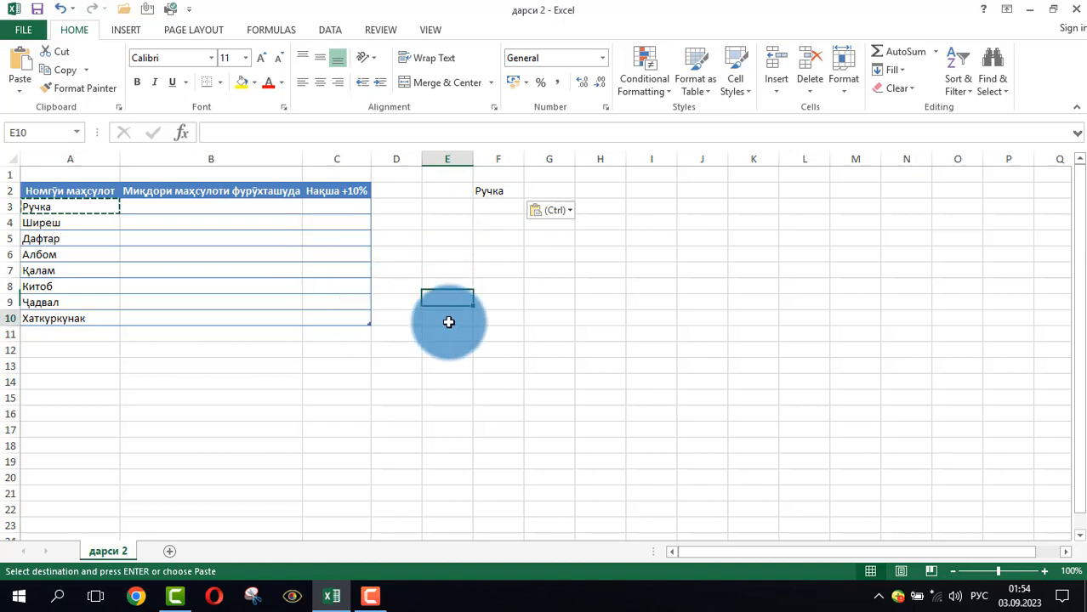
Copy the product name Ширеш from cell A4 and paste it into cell G3
left_click(63, 207)
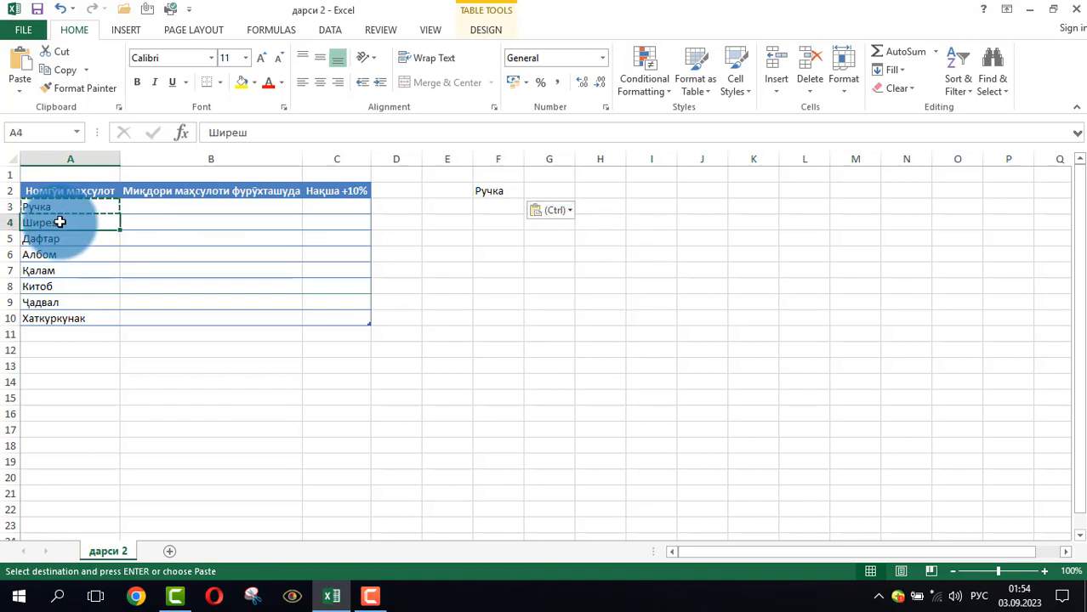
key("ctrl+c")
left_click(493, 207)
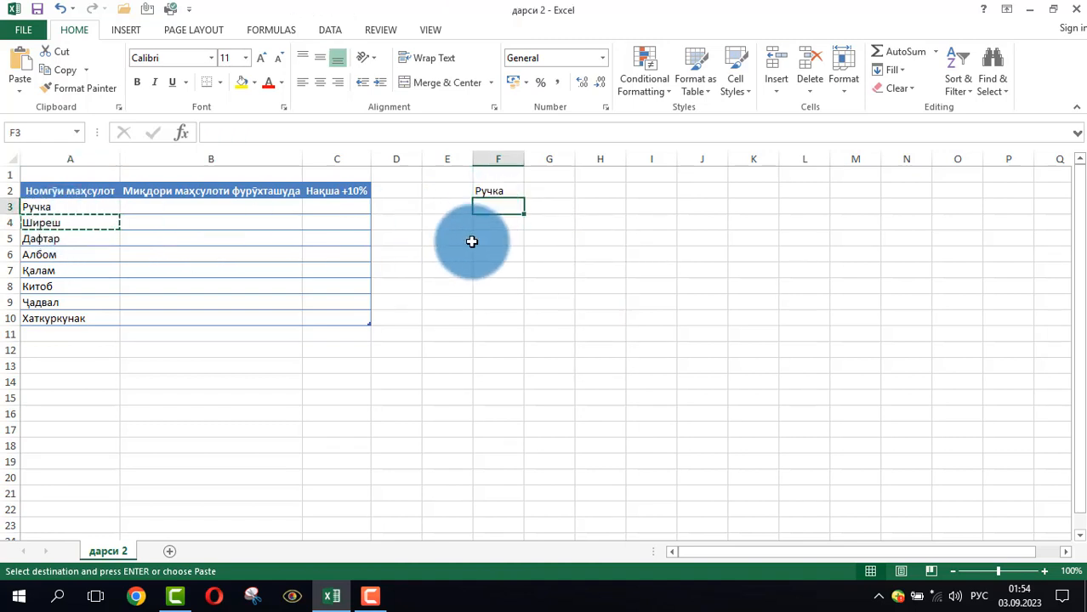
left_click(551, 208)
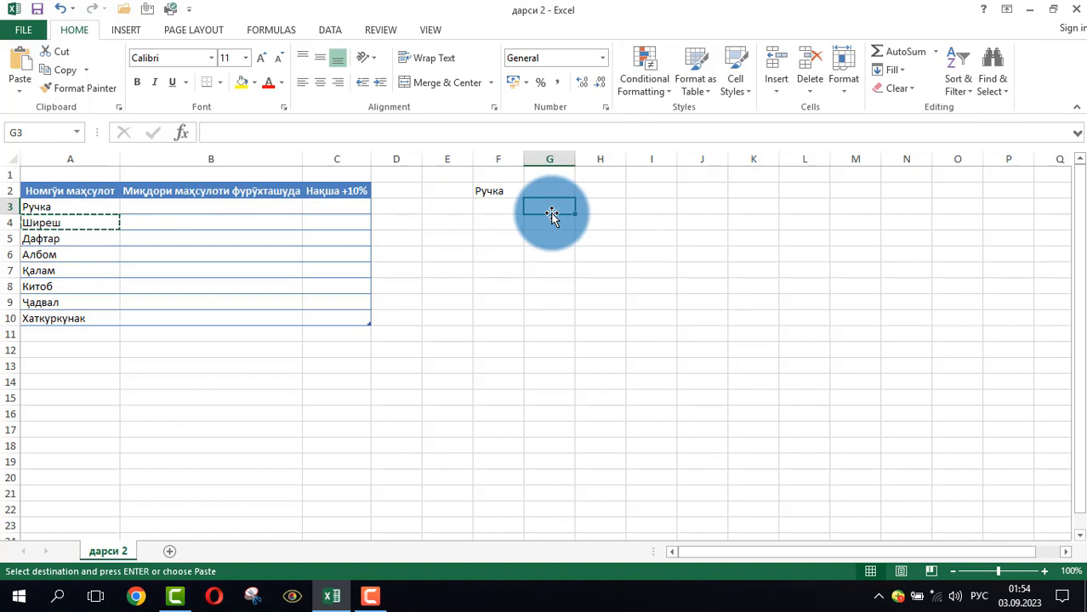
key("ctrl+v")
left_click(529, 271)
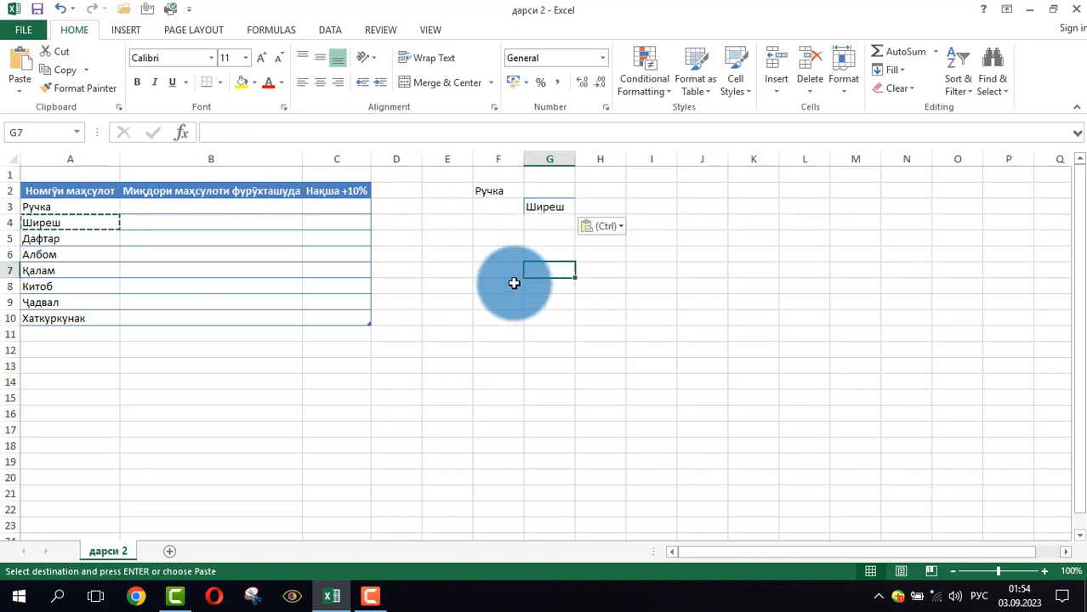
left_click(495, 271)
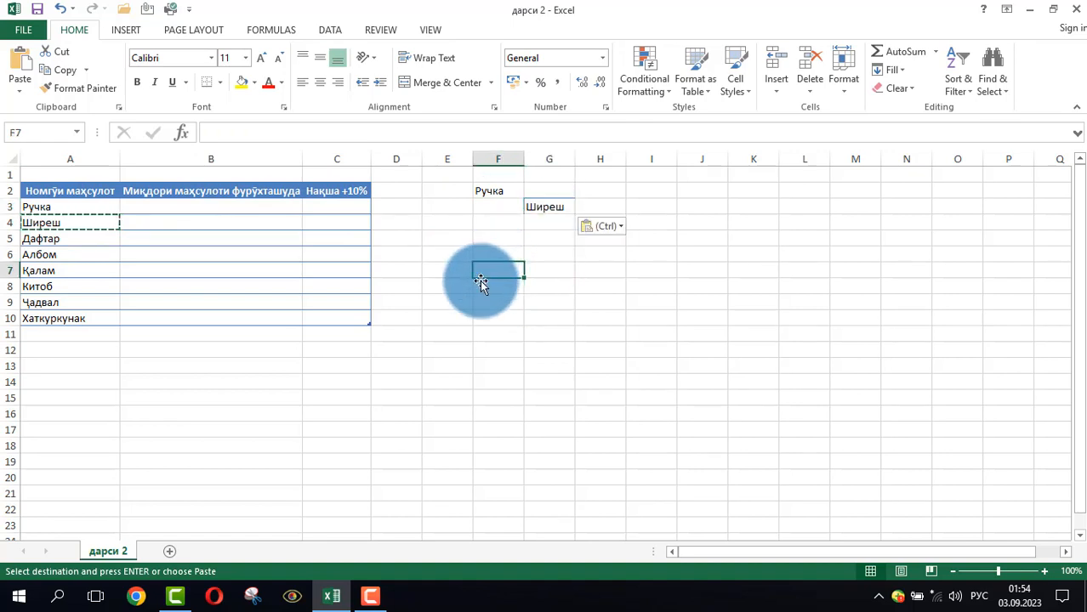
left_click(459, 349)
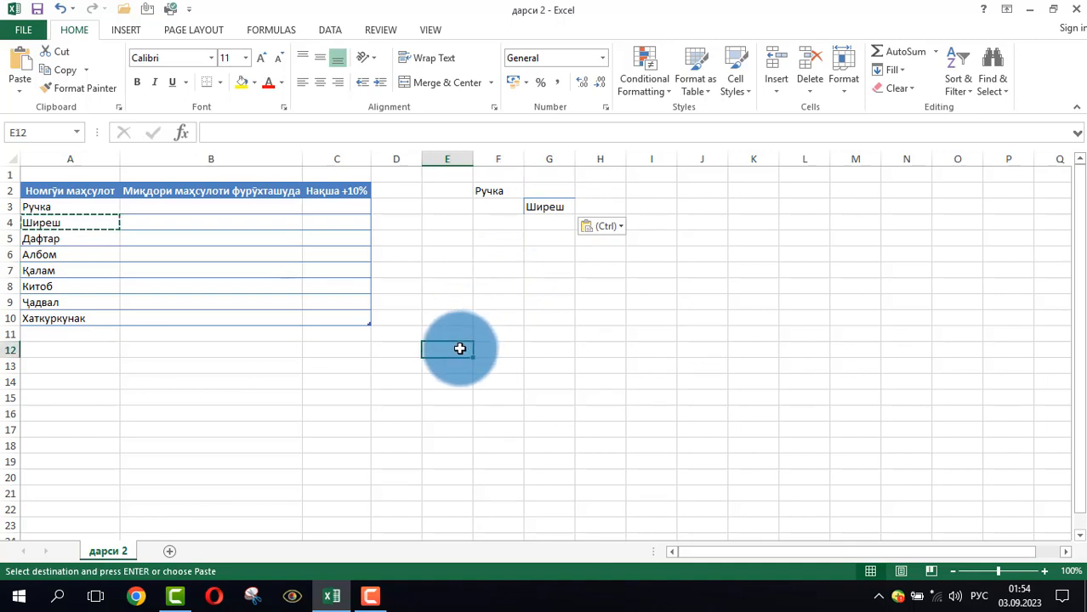
left_click(497, 272)
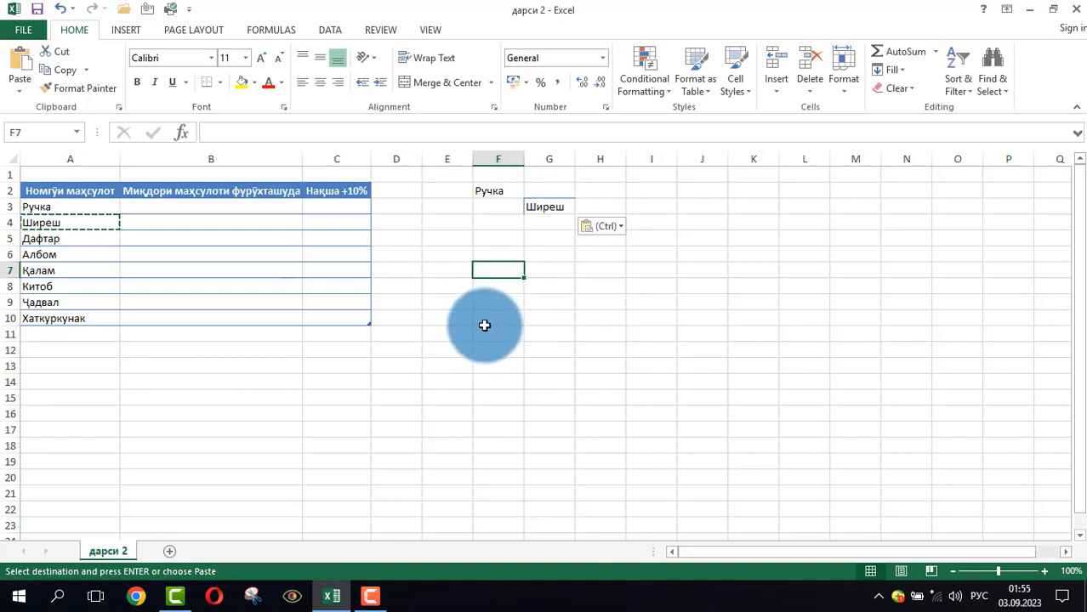
left_click(489, 302)
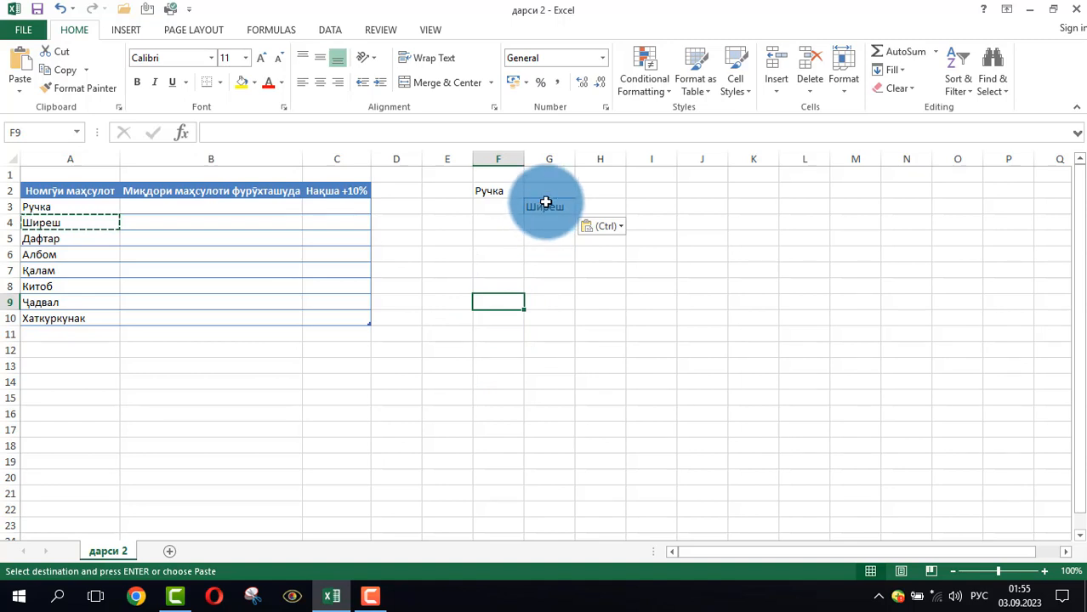
Cut Ширеш from cell G3 and paste it into cell F6
left_click(545, 204)
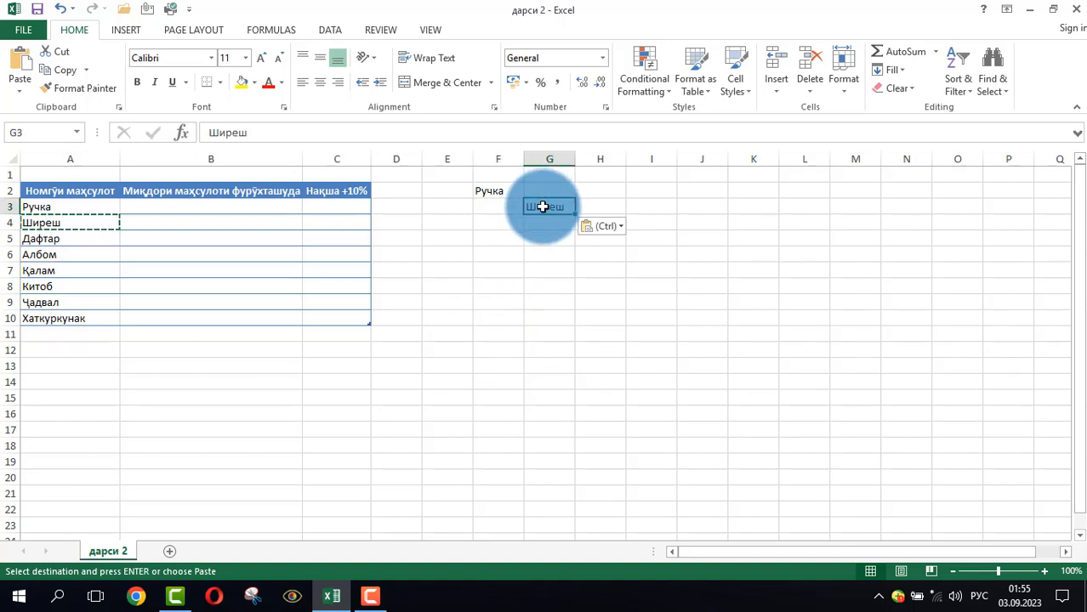
key("ctrl+c")
left_click(492, 248)
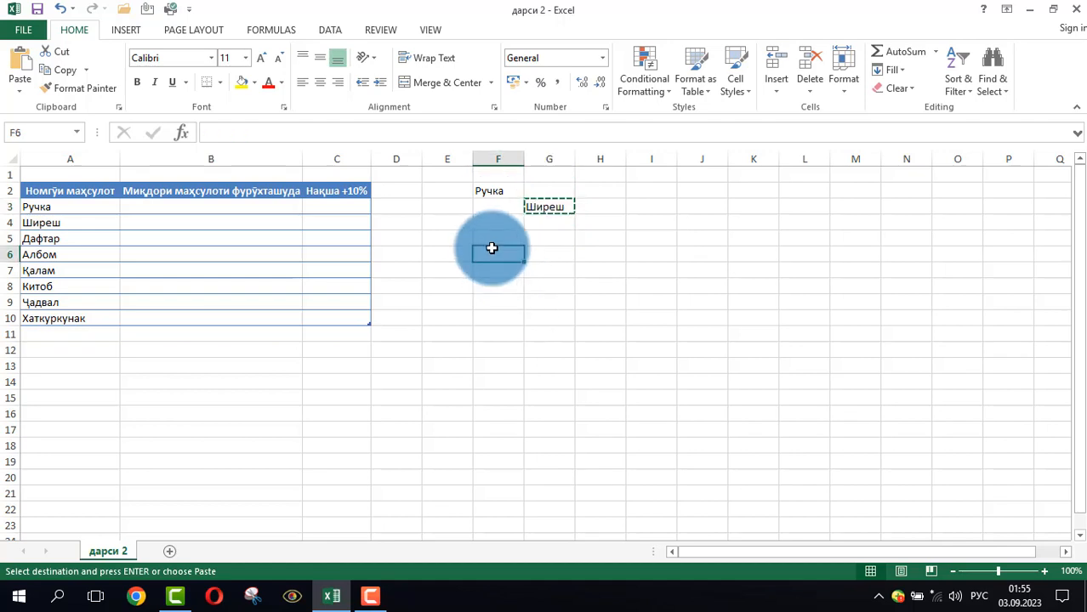
key("Return")
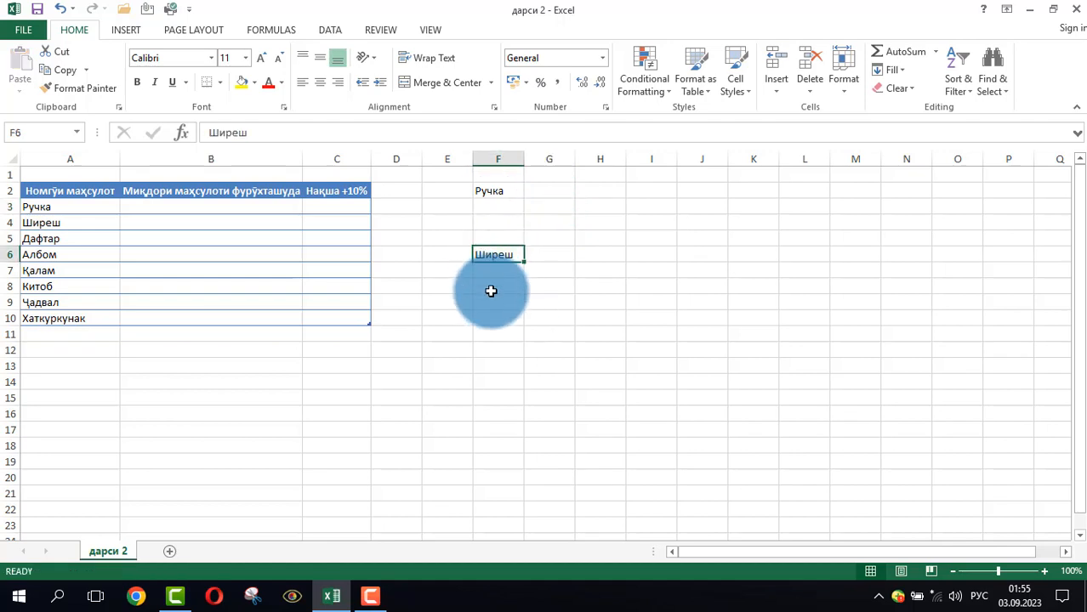
left_click(490, 329)
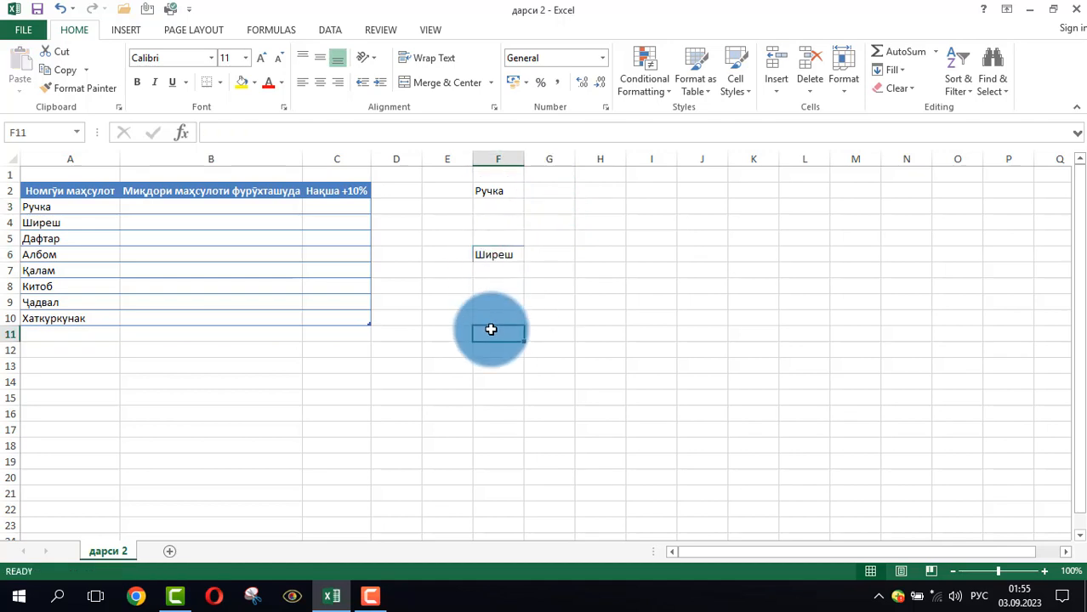
Cut Ширеш from cell F6 and paste it into cell G4
left_click(493, 253)
right_click(494, 253)
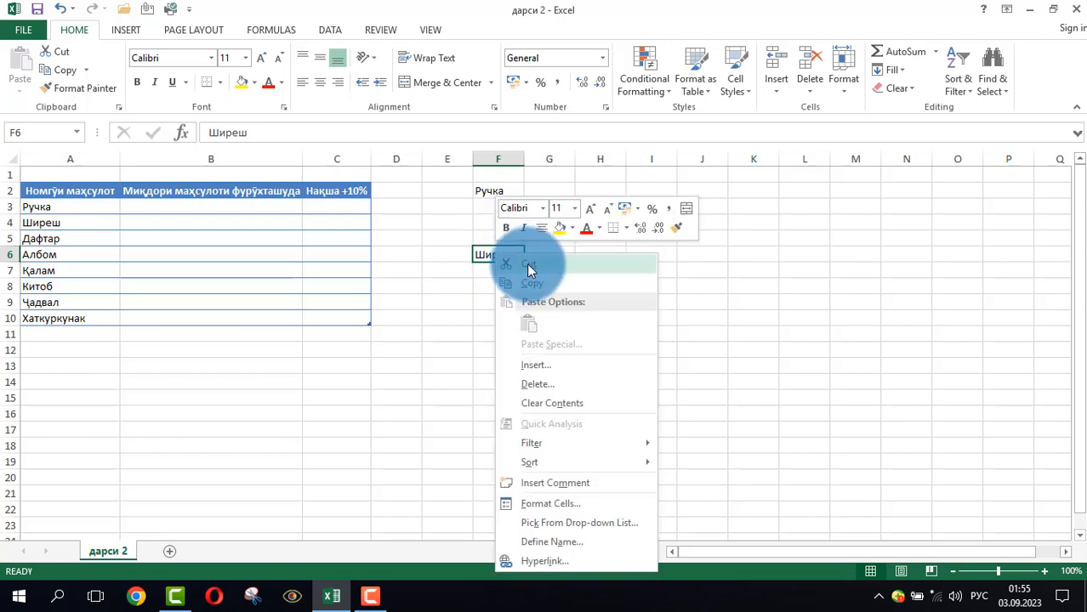
left_click(526, 266)
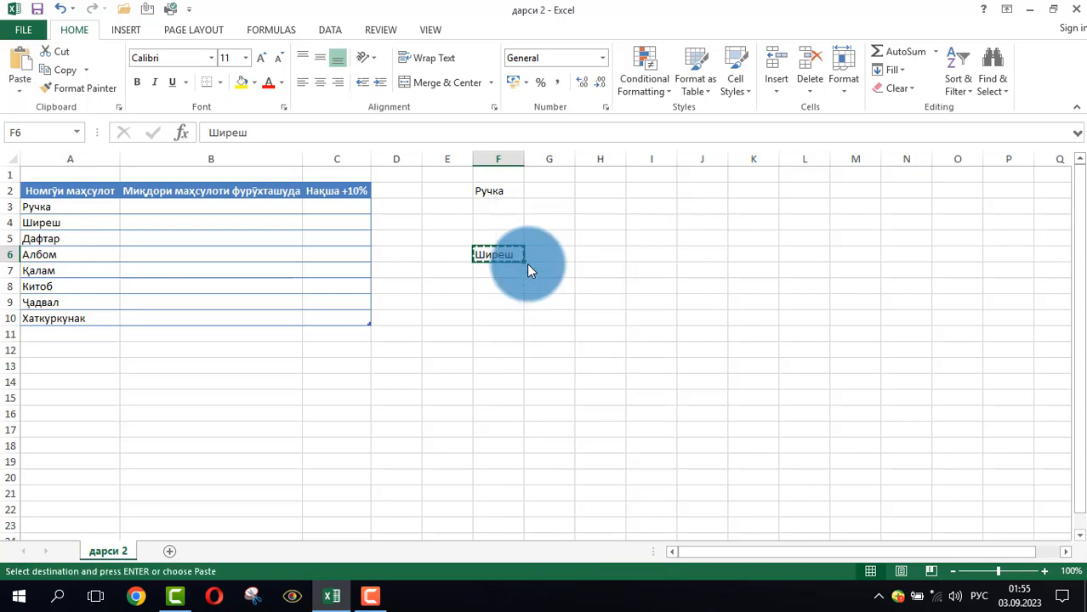
right_click(549, 223)
left_click(590, 295)
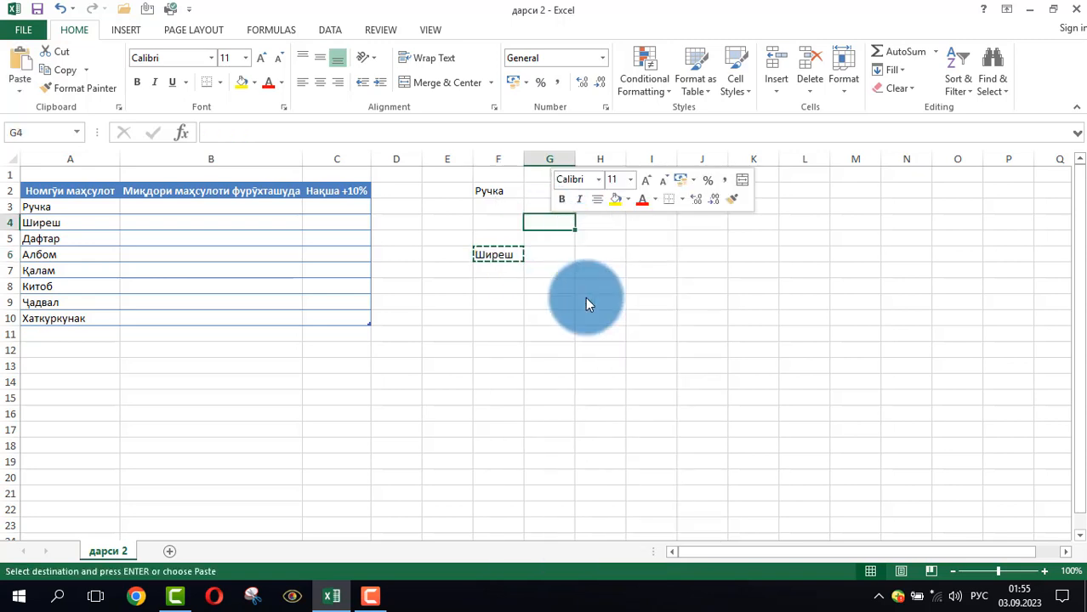
left_click(431, 334)
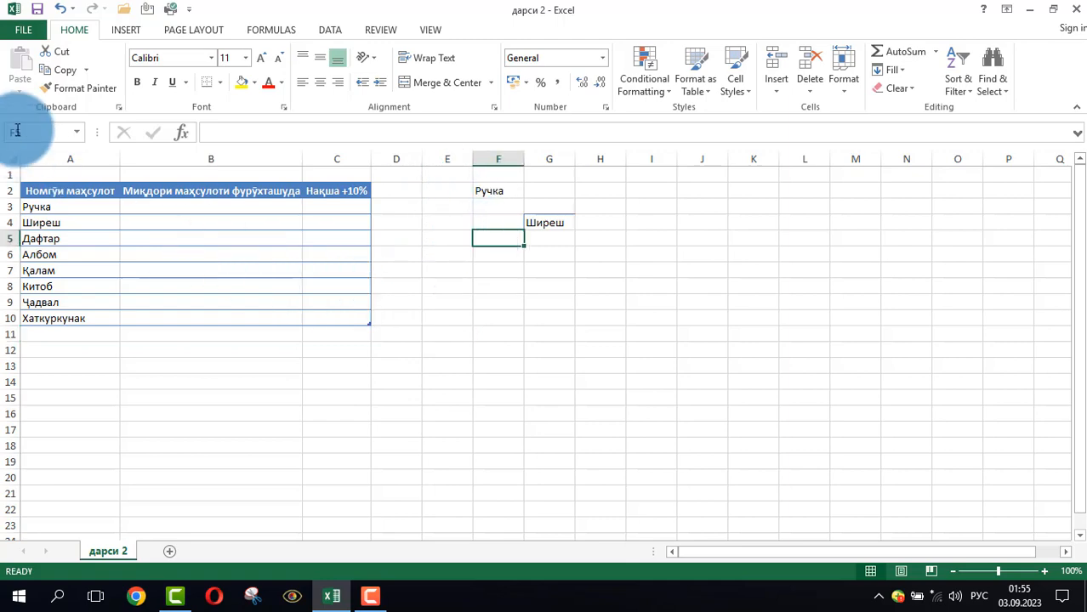
Examine the sheet's print preview and the list of available printers, then return to the worksheet
left_click(22, 31)
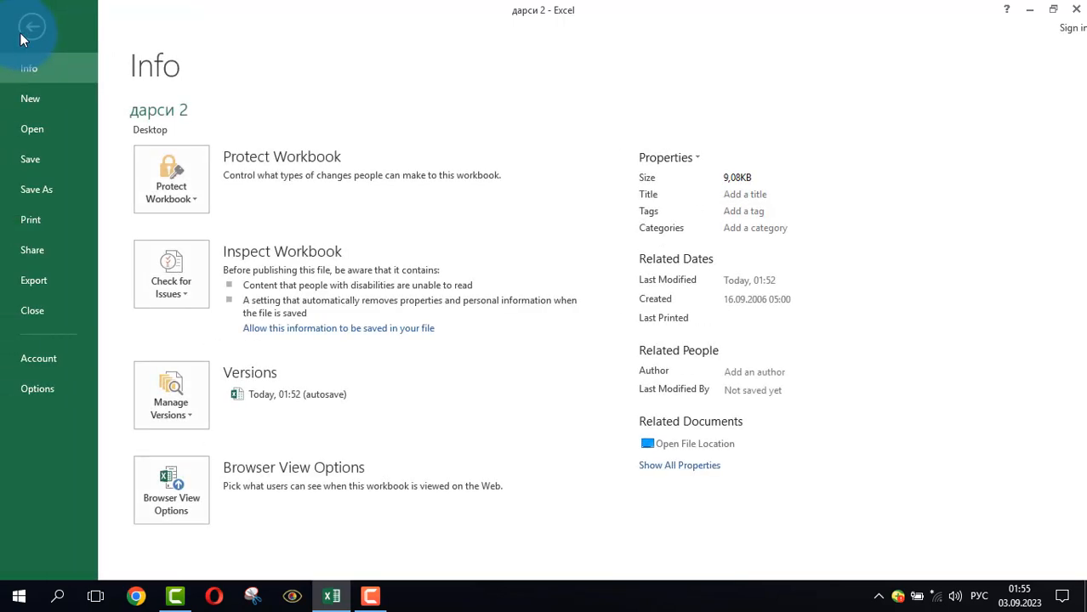
left_click(31, 221)
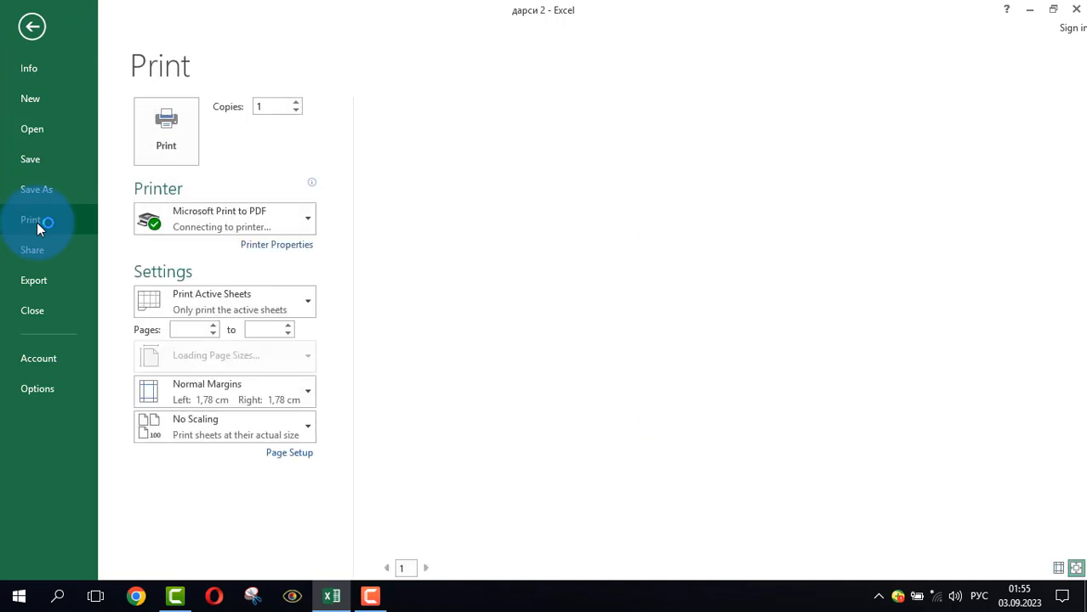
left_click(304, 219)
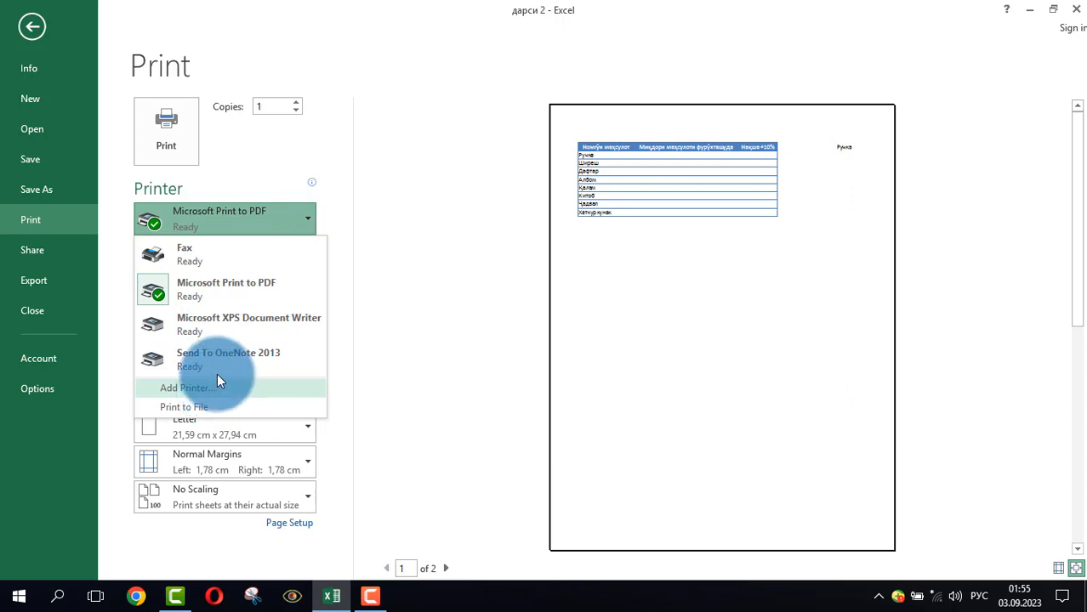
left_click(232, 227)
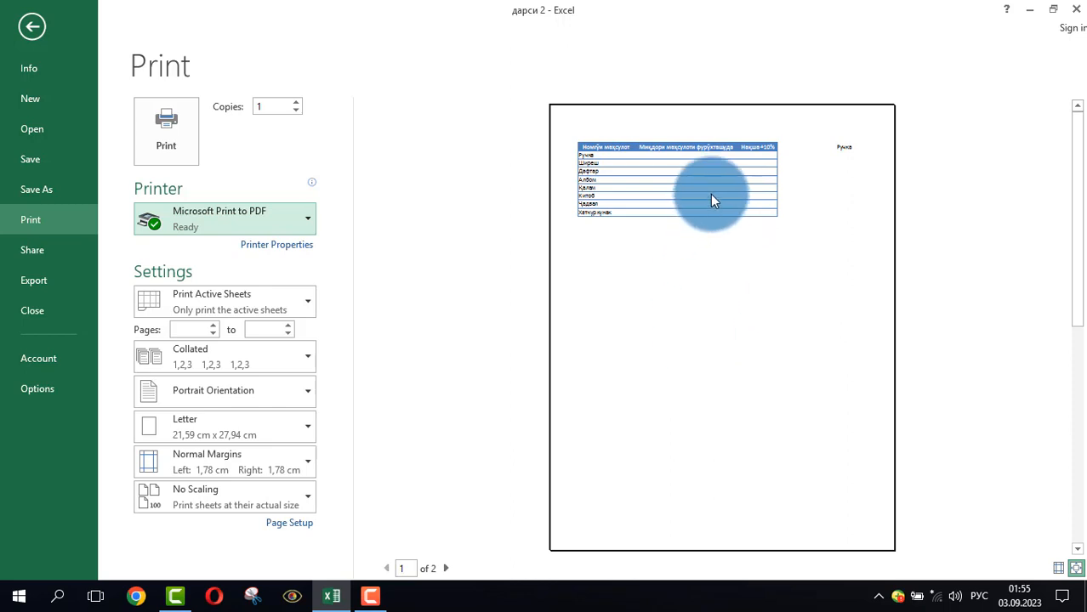
left_click(704, 252)
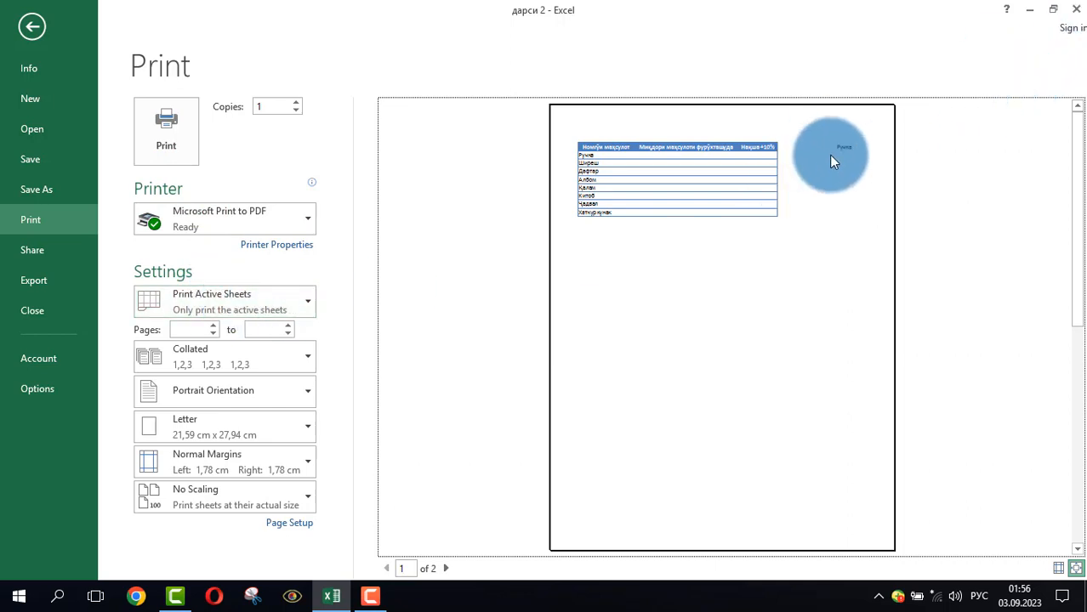
left_click(34, 26)
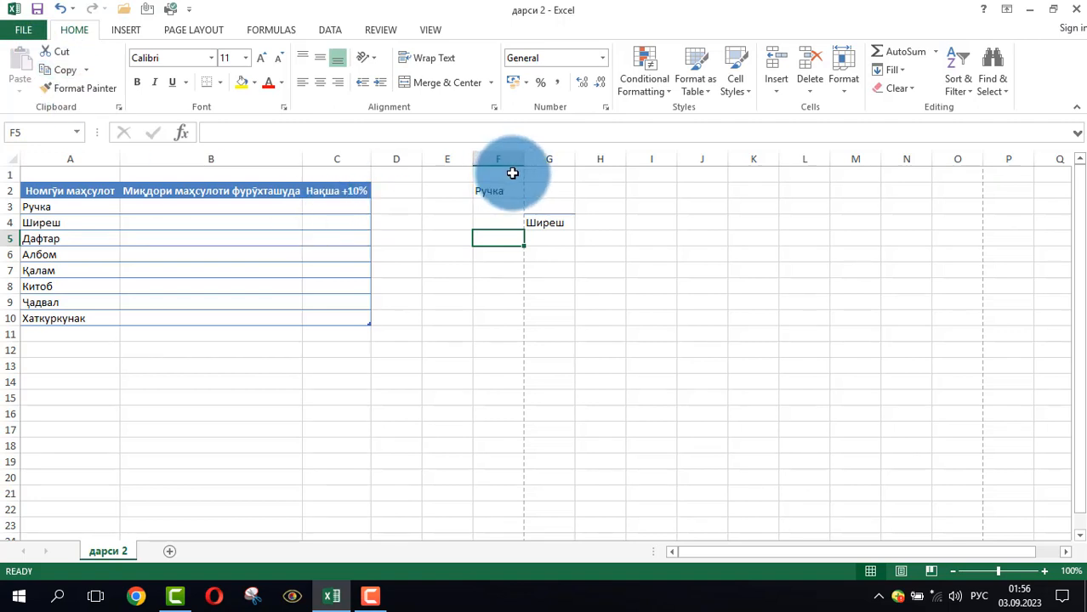
Select the product table A2:C10 and set the print settings to Print Selection
left_click_drag(512, 172, 38, 520)
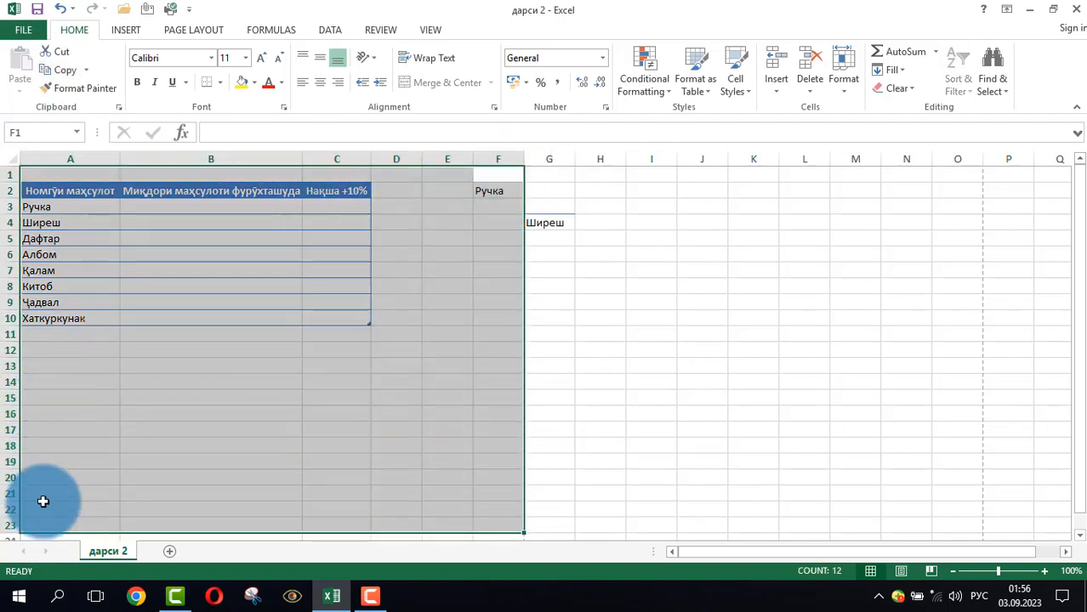
left_click(58, 400)
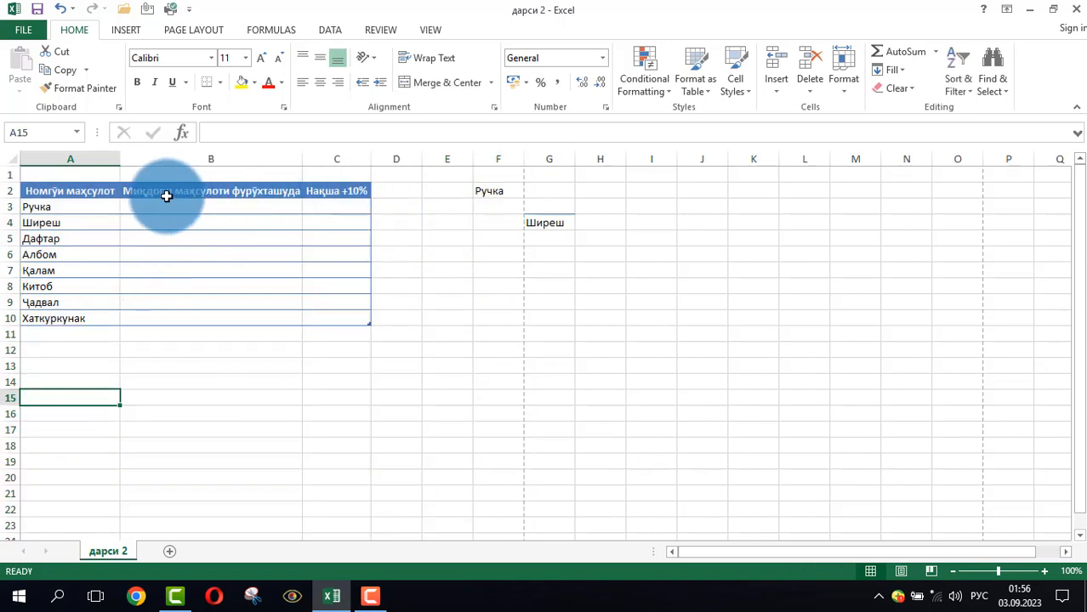
left_click(39, 189)
left_click_drag(40, 188, 317, 314)
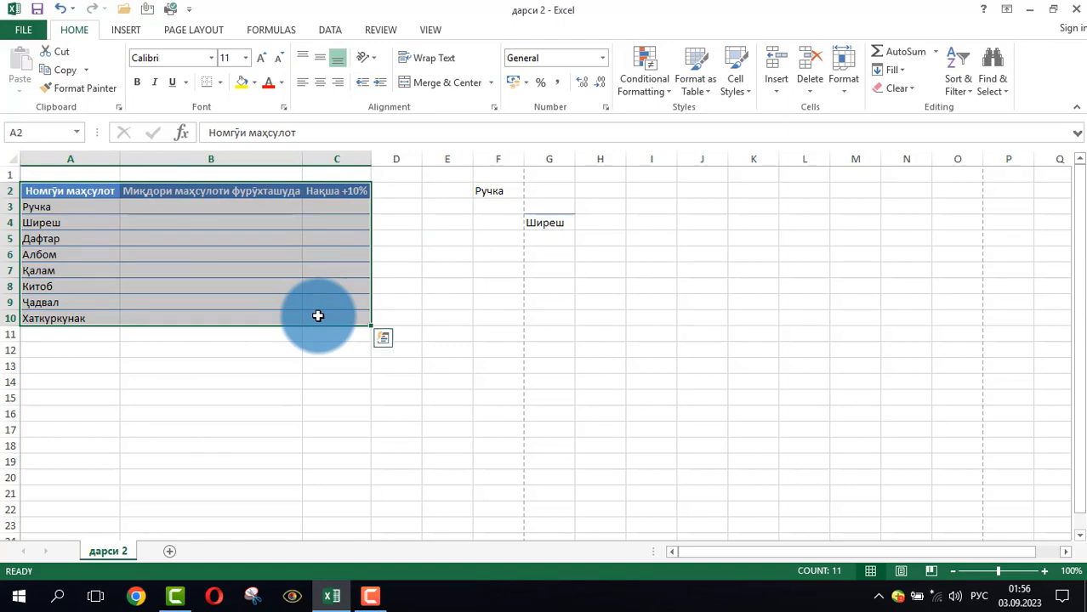
left_click(26, 32)
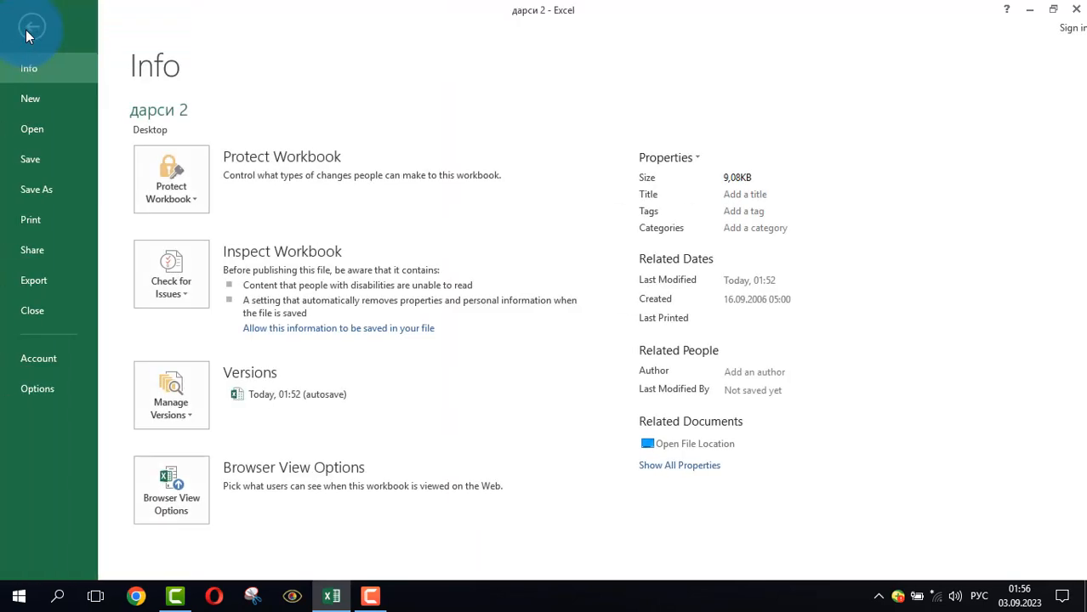
left_click(33, 219)
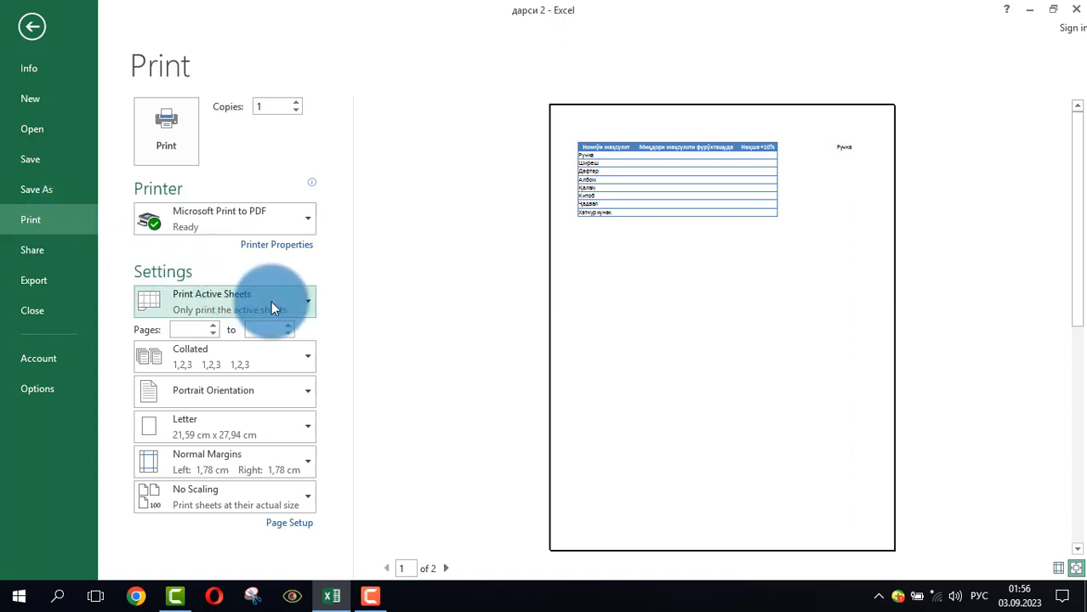
left_click(302, 304)
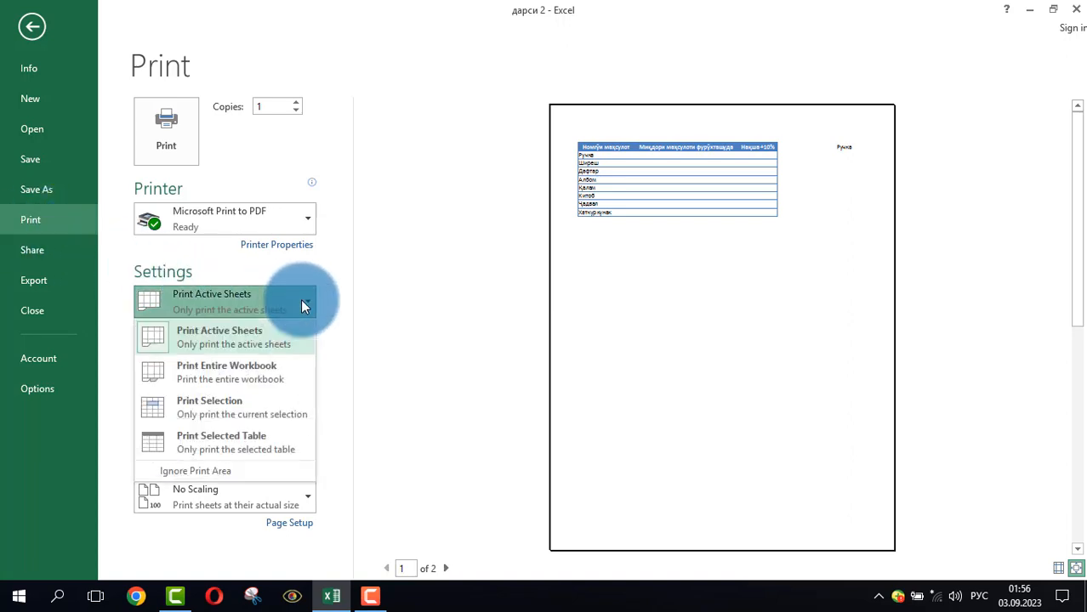
left_click(197, 410)
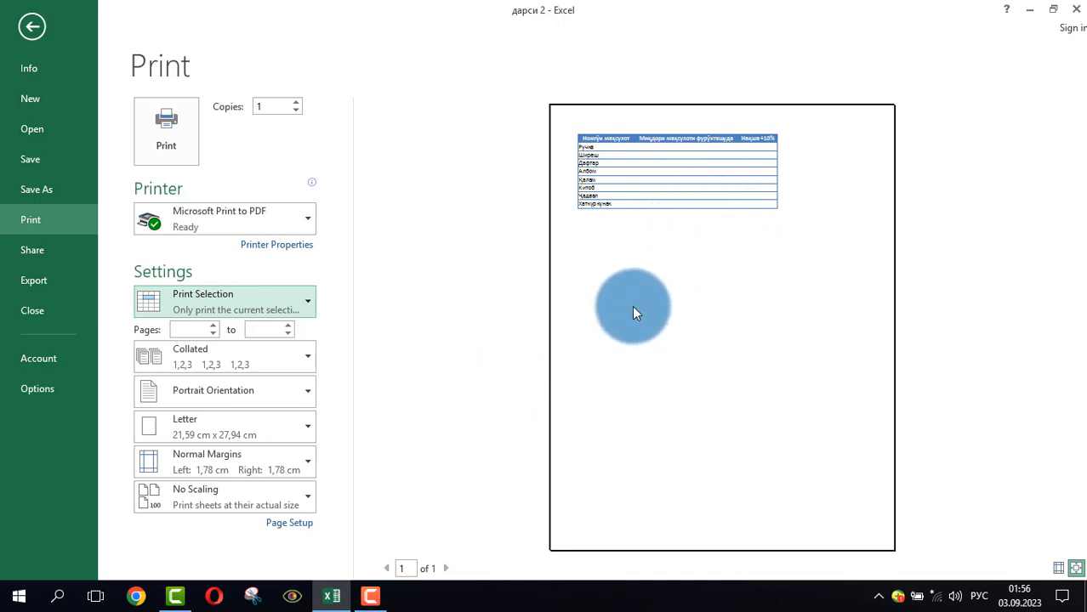
Set the page to Landscape Orientation and return to the worksheet
left_click(225, 391)
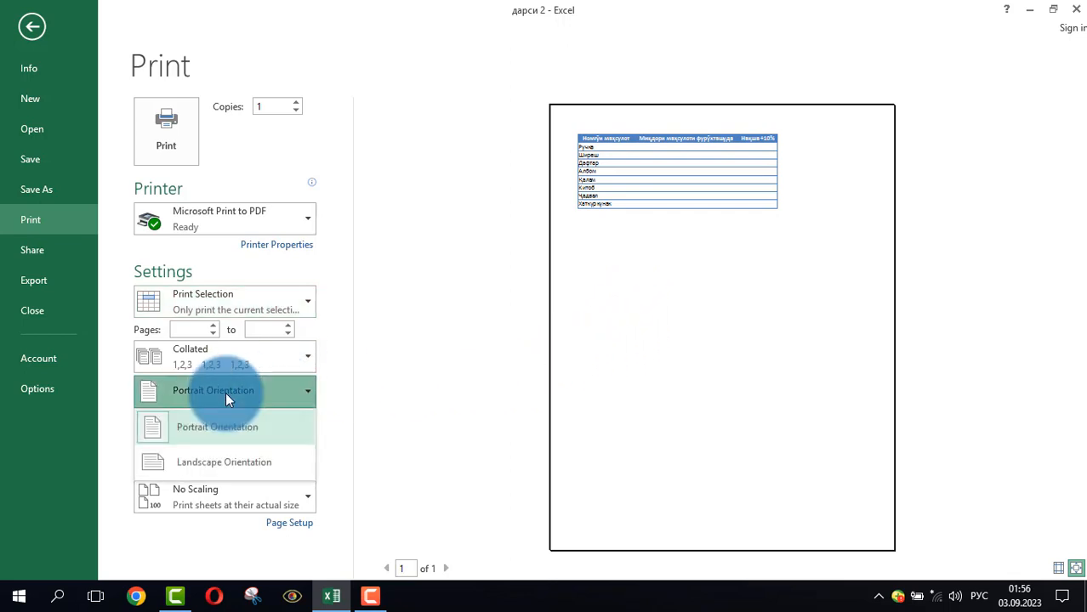
left_click(208, 466)
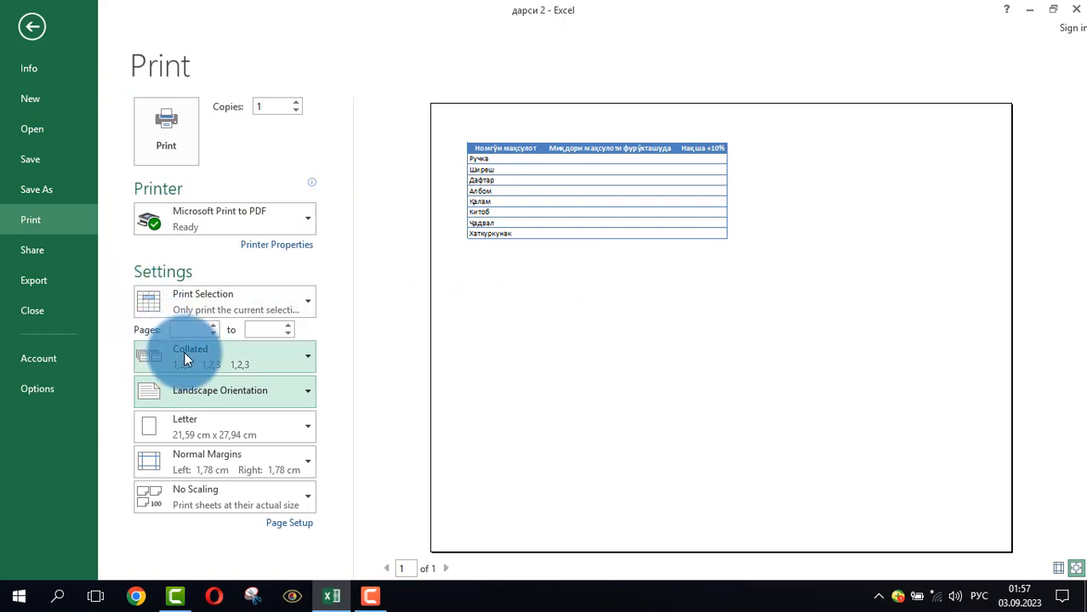
left_click(29, 38)
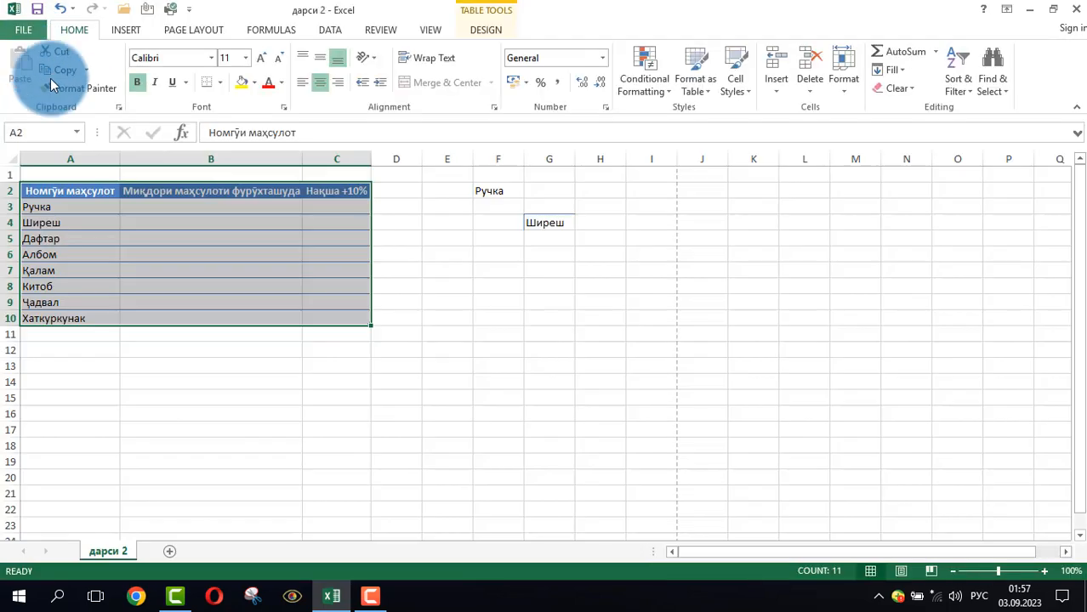
left_click(250, 398)
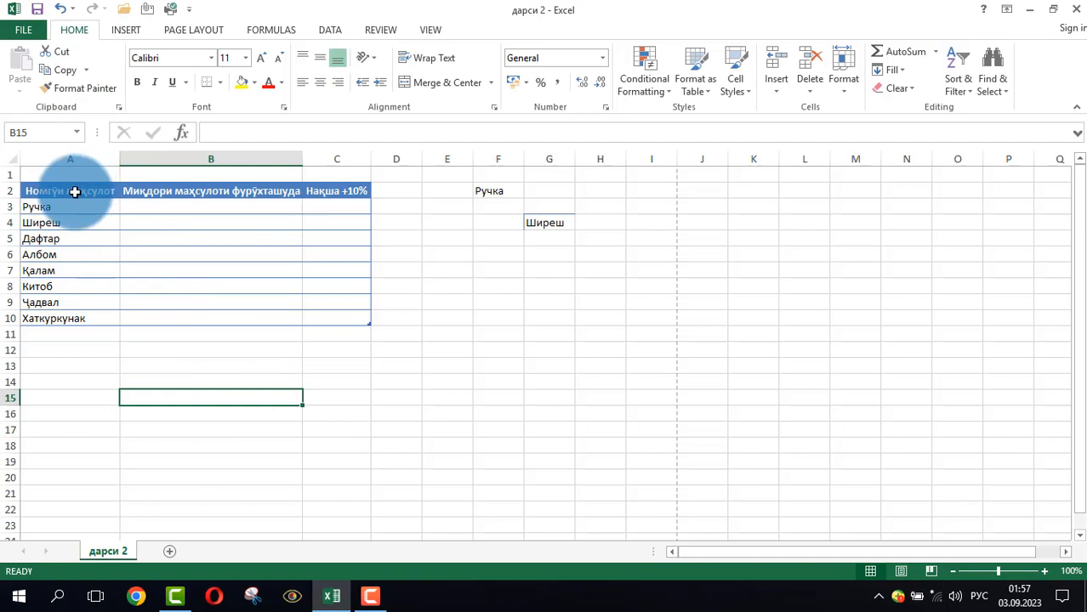
Close the workbook with its changes saved and reopen the file дарси 2 from the desktop
left_click_drag(73, 188, 338, 315)
left_click(450, 295)
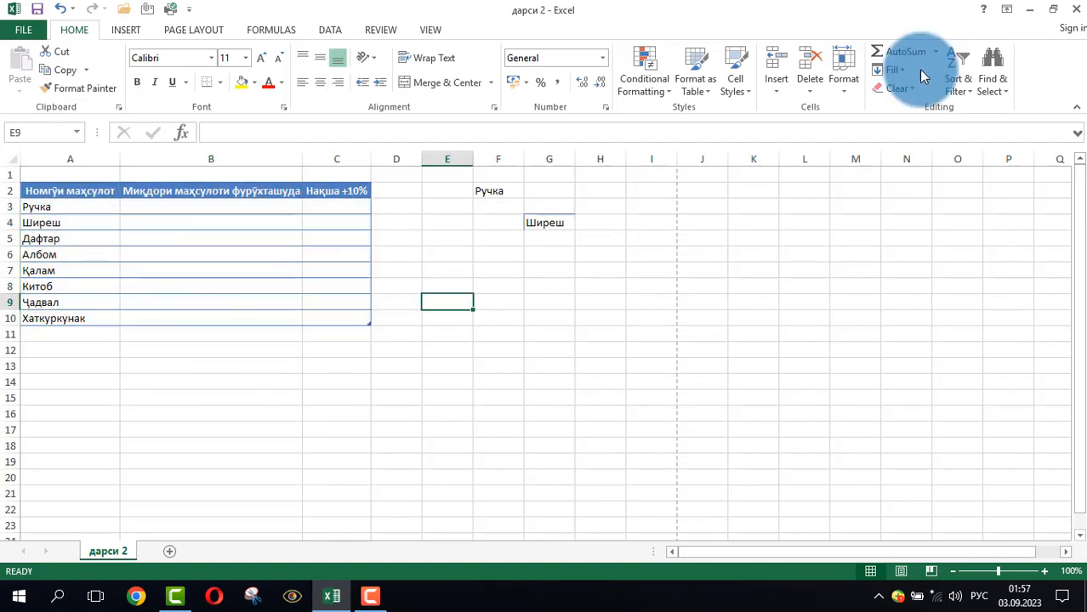
left_click(1077, 10)
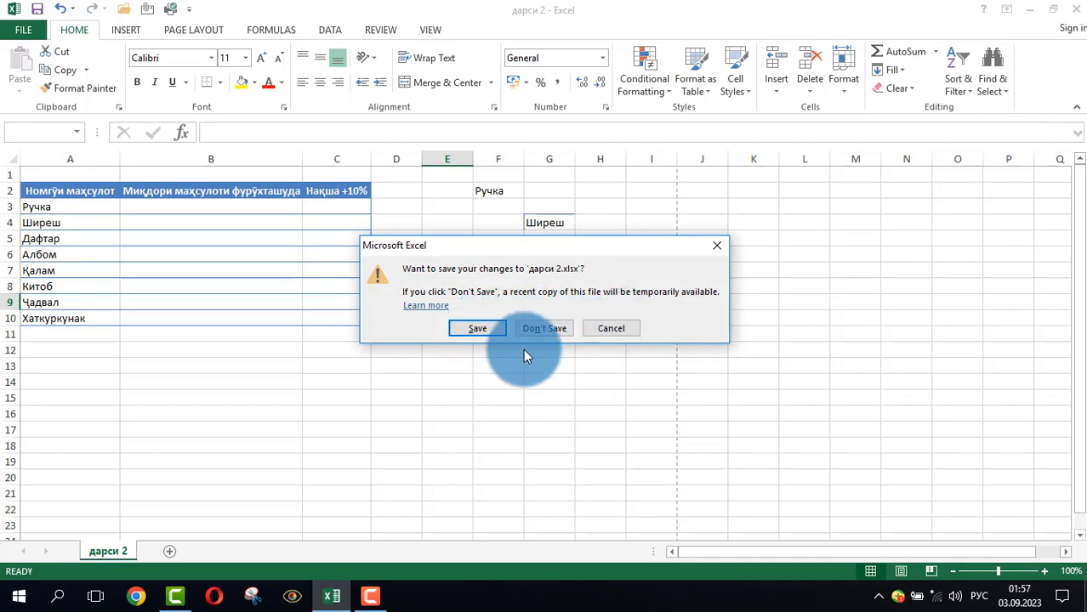
left_click(499, 332)
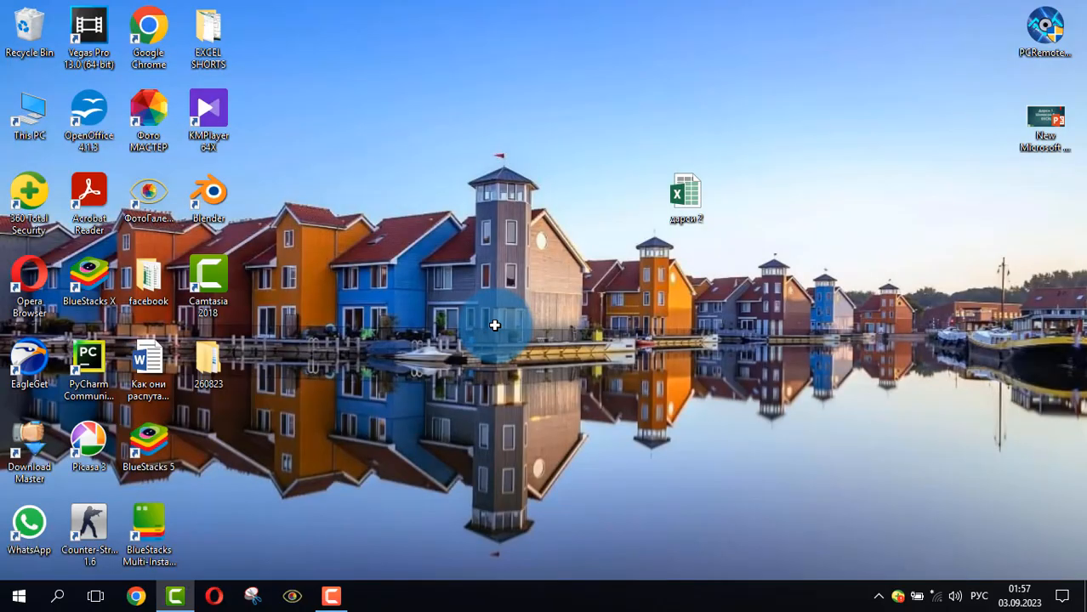
double_click(694, 195)
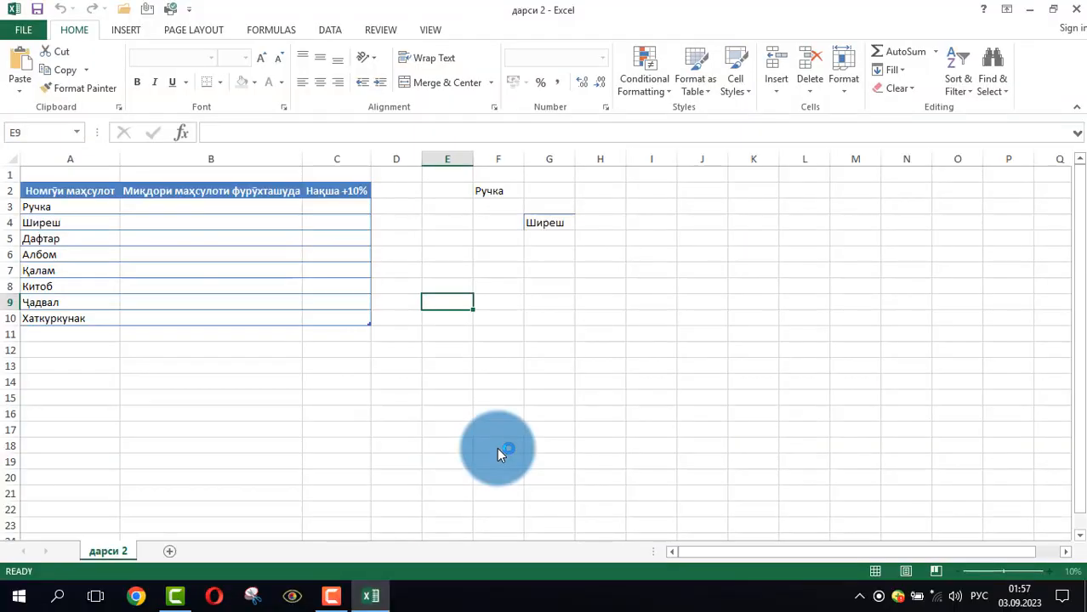
left_click(535, 266)
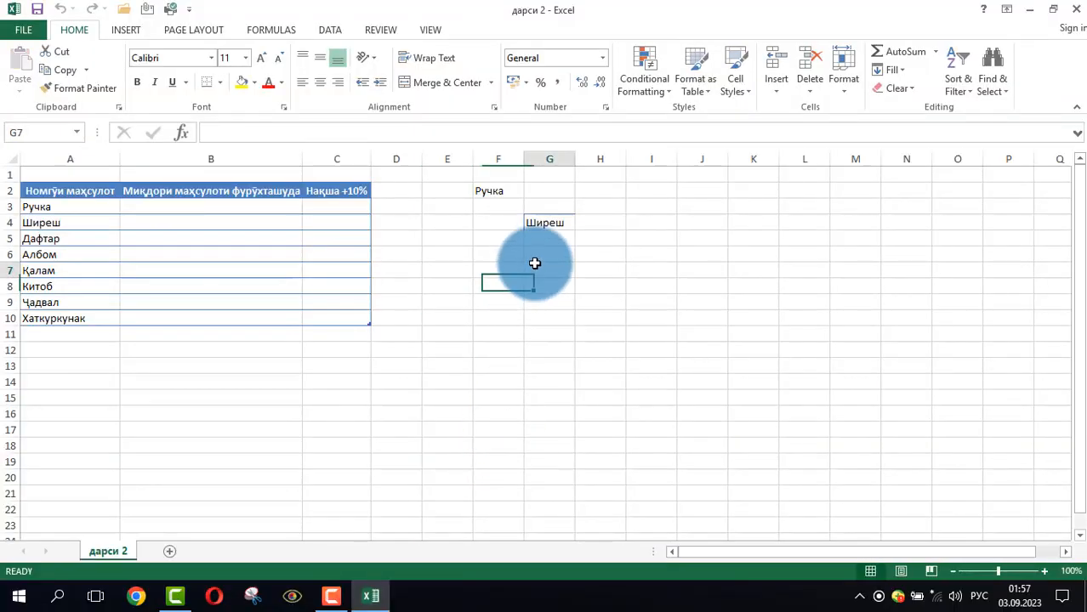
left_click(456, 353)
left_click(507, 242)
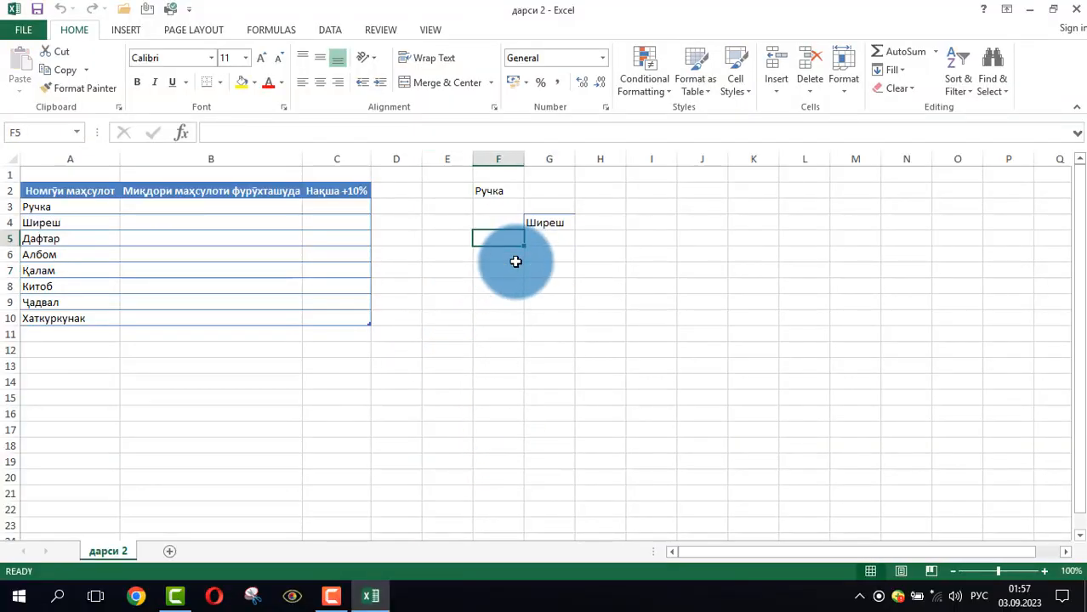
left_click(499, 304)
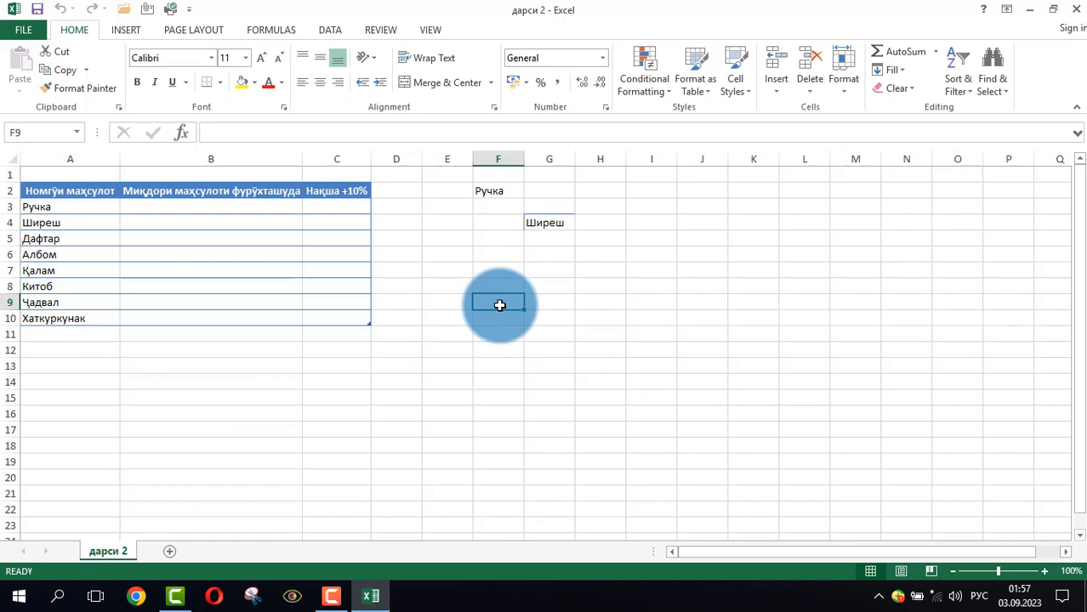
left_click(488, 343)
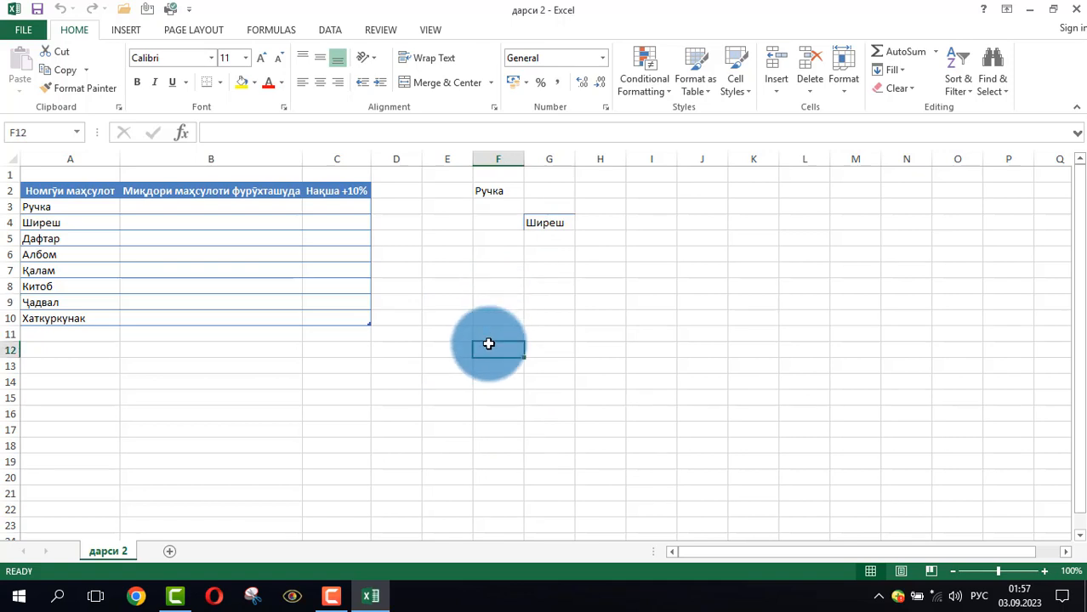
left_click(493, 285)
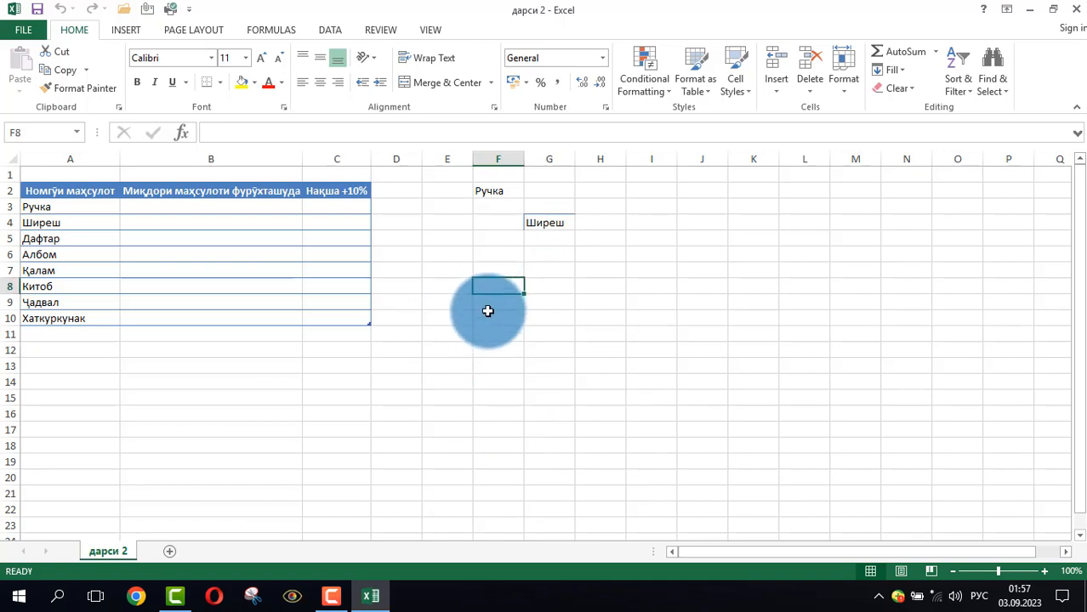
left_click(487, 312)
left_click(483, 364)
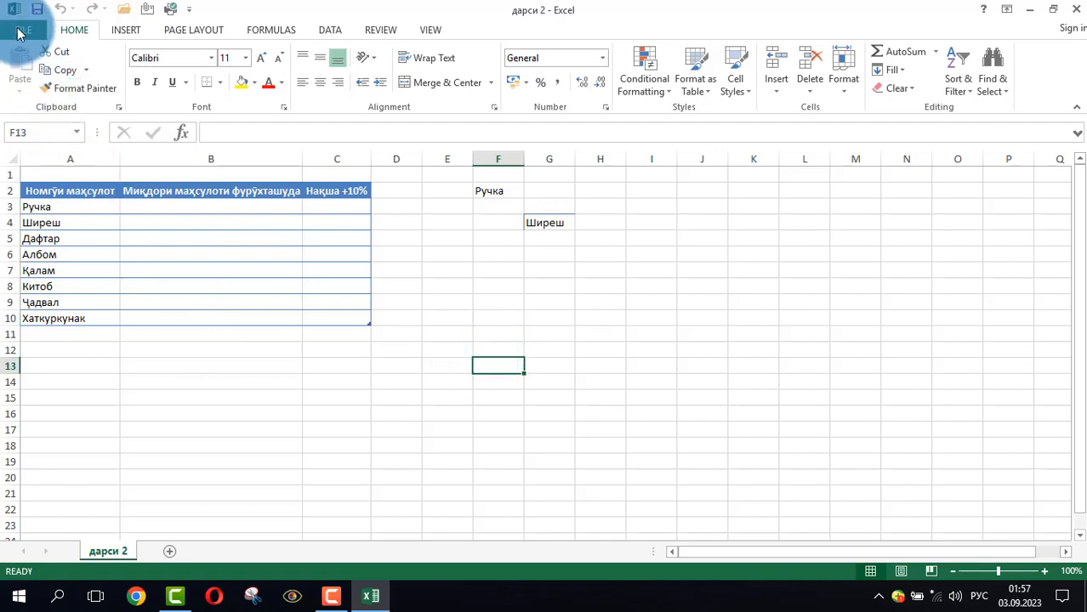
Save the reopened workbook under its existing name
left_click(17, 28)
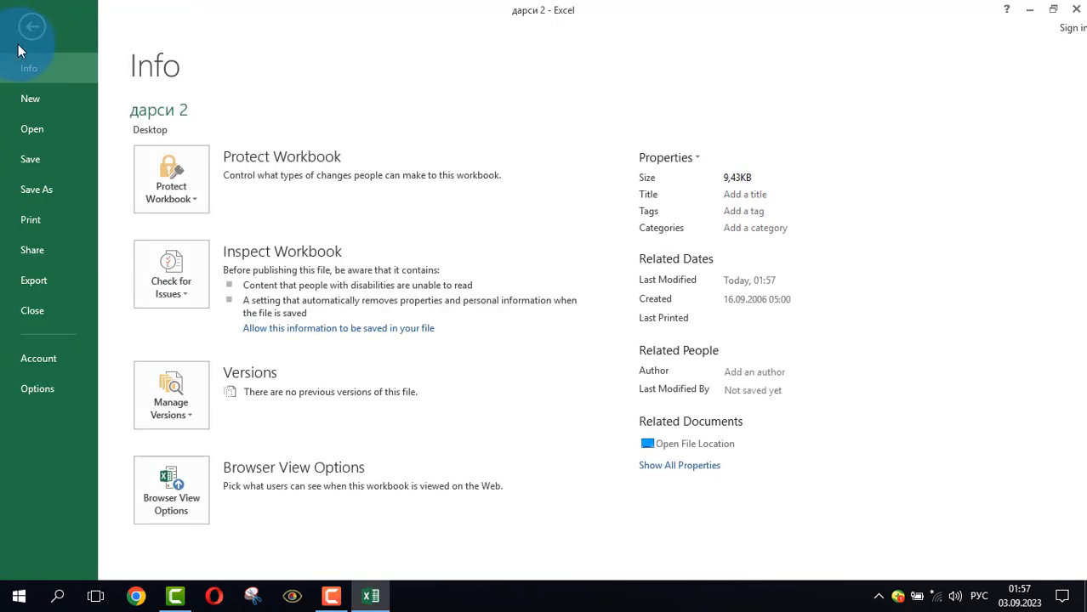
left_click(23, 129)
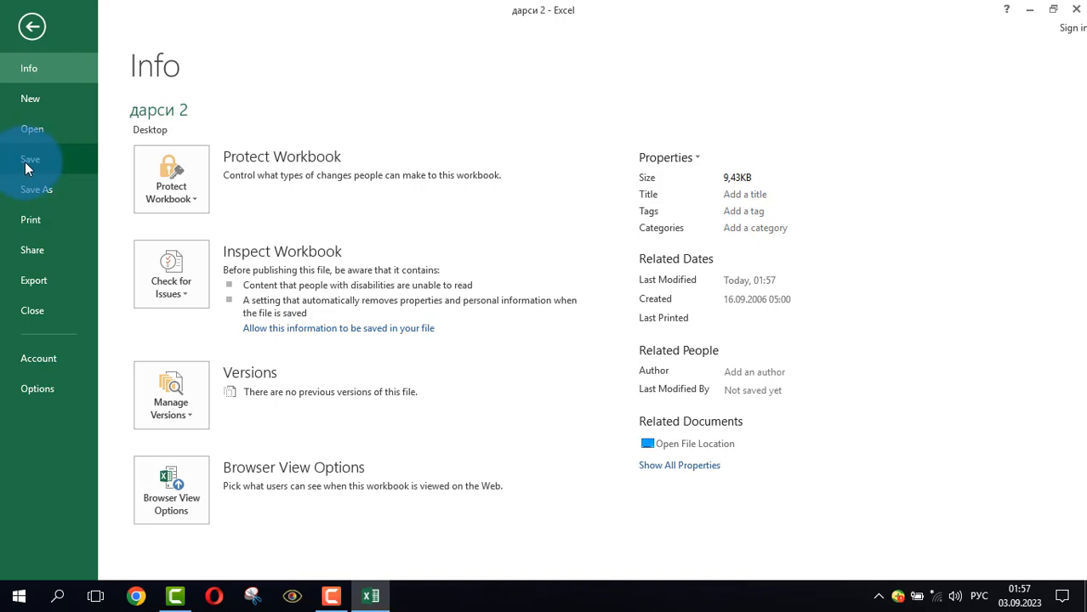
left_click(24, 161)
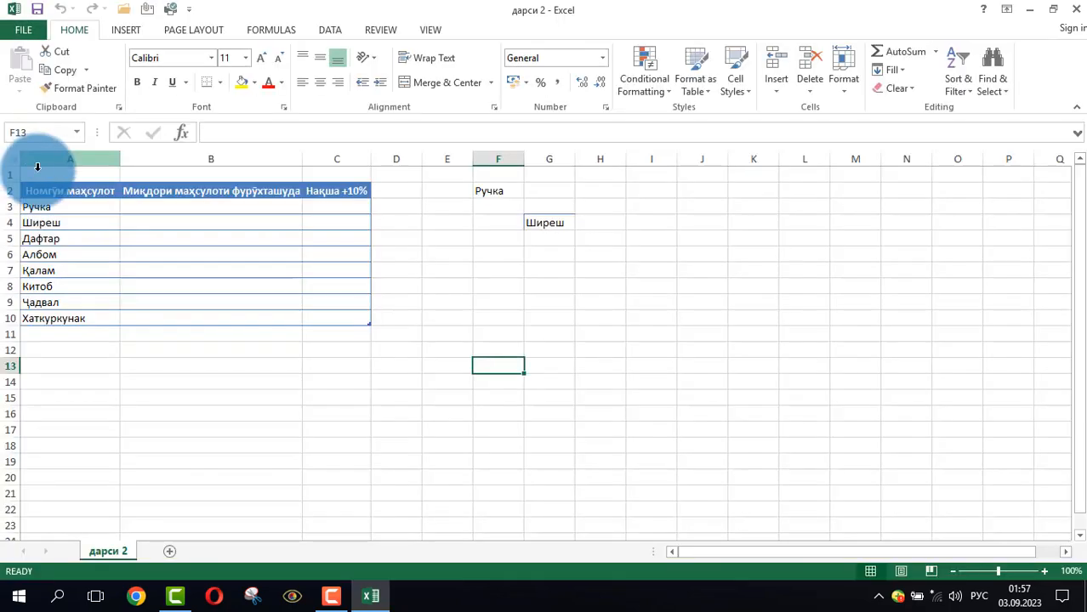
left_click(429, 285)
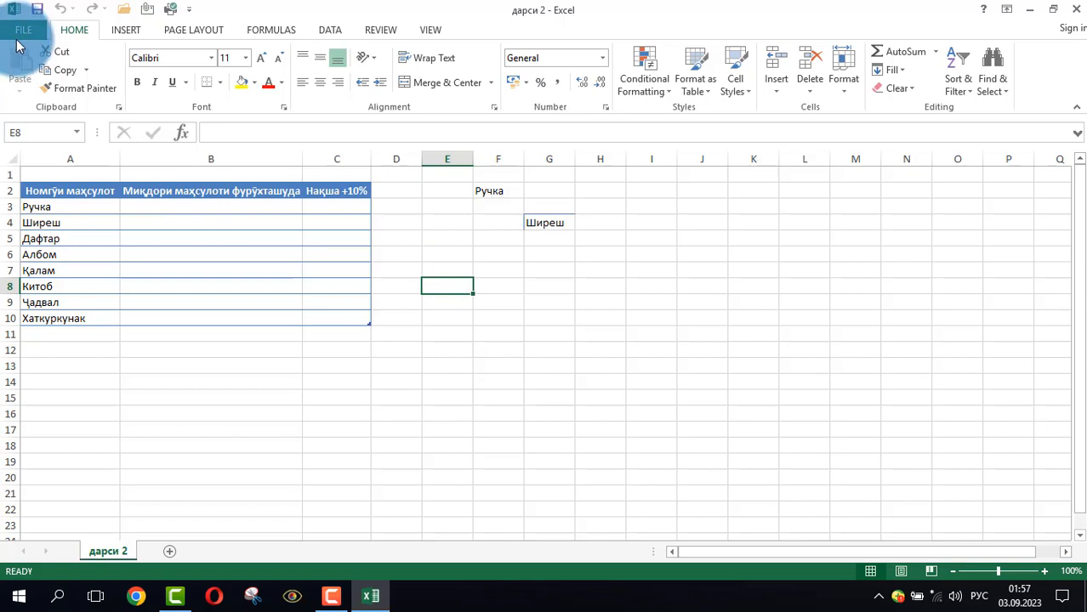
Save a copy of the workbook in the Desktop folder under the file name дарси 21
left_click(19, 34)
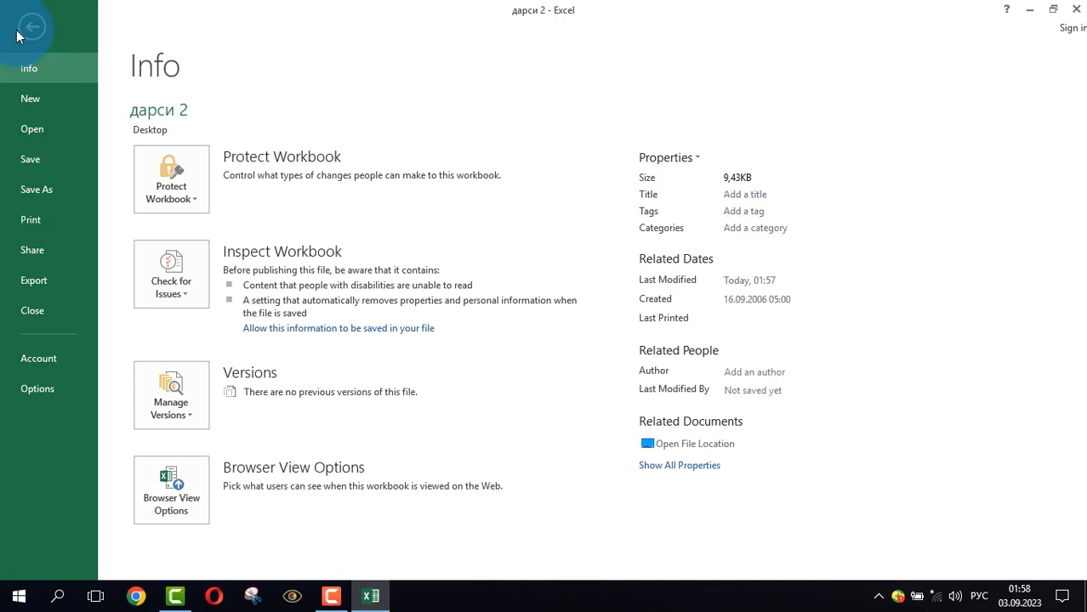
left_click(52, 192)
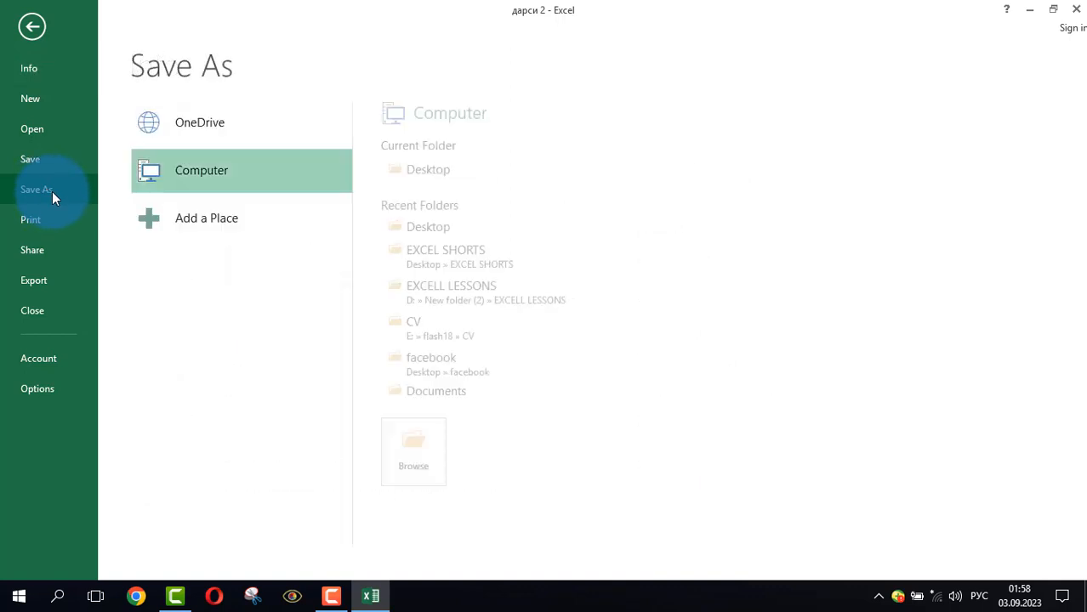
left_click(438, 173)
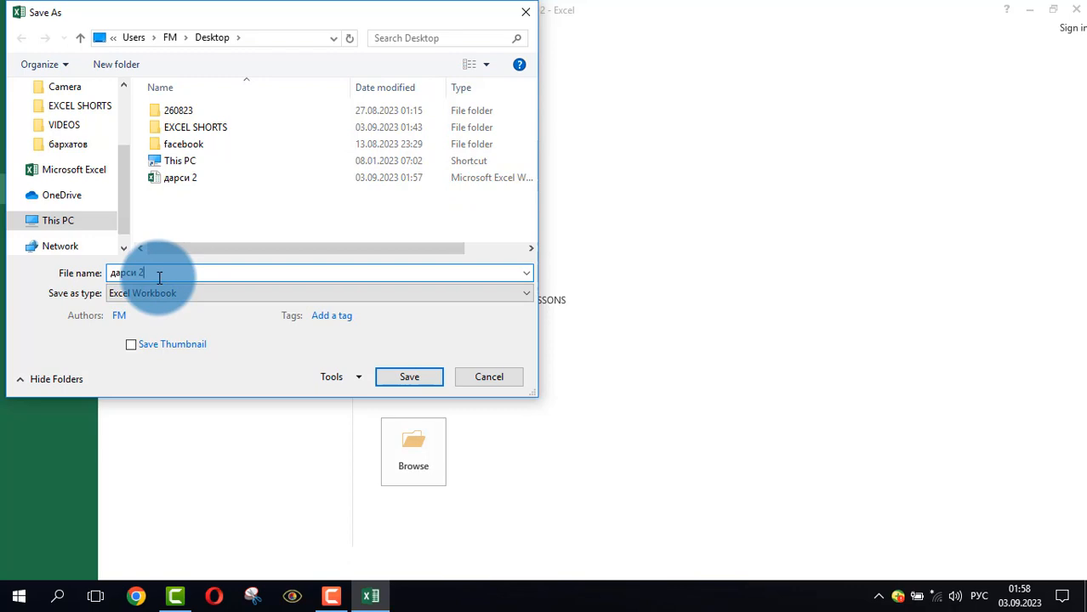
type("1")
key("Return")
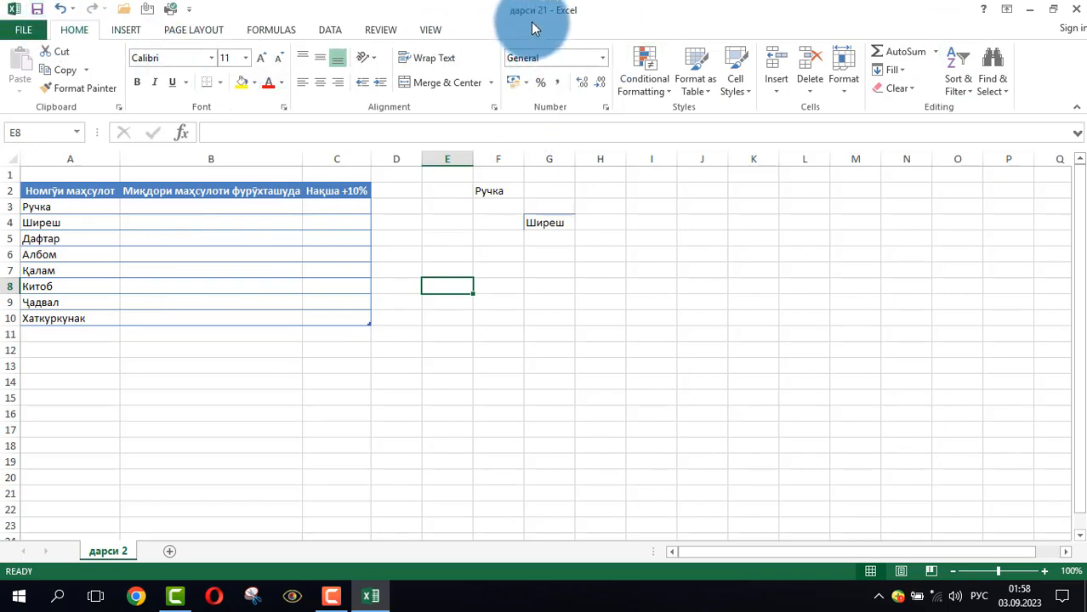
Check the desktop for the original and the newly saved workbook files, and return to the дарси 21 workbook
left_click(1032, 17)
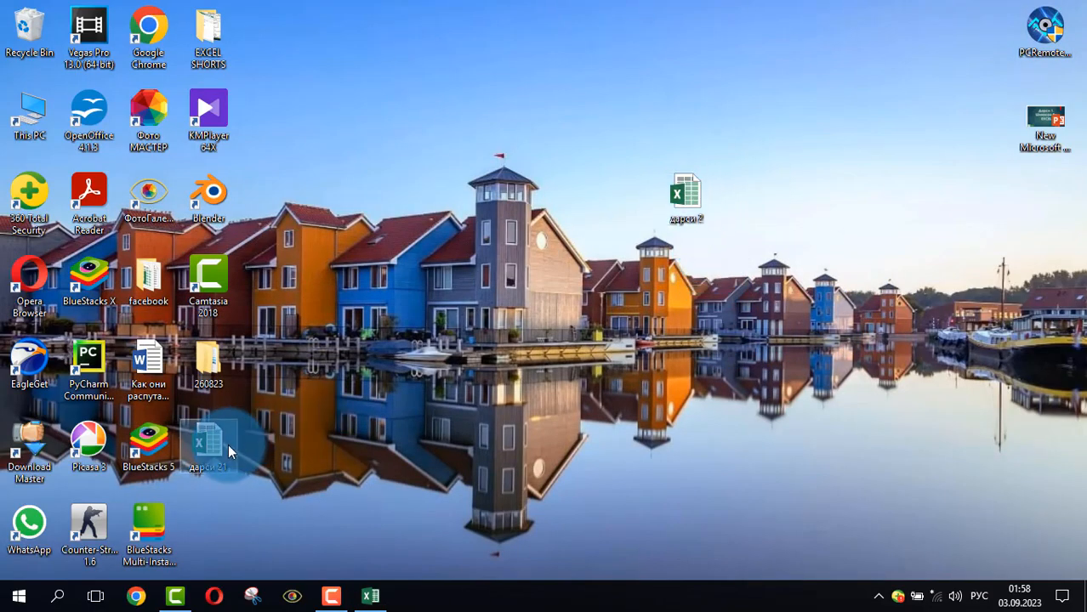
left_click(697, 196)
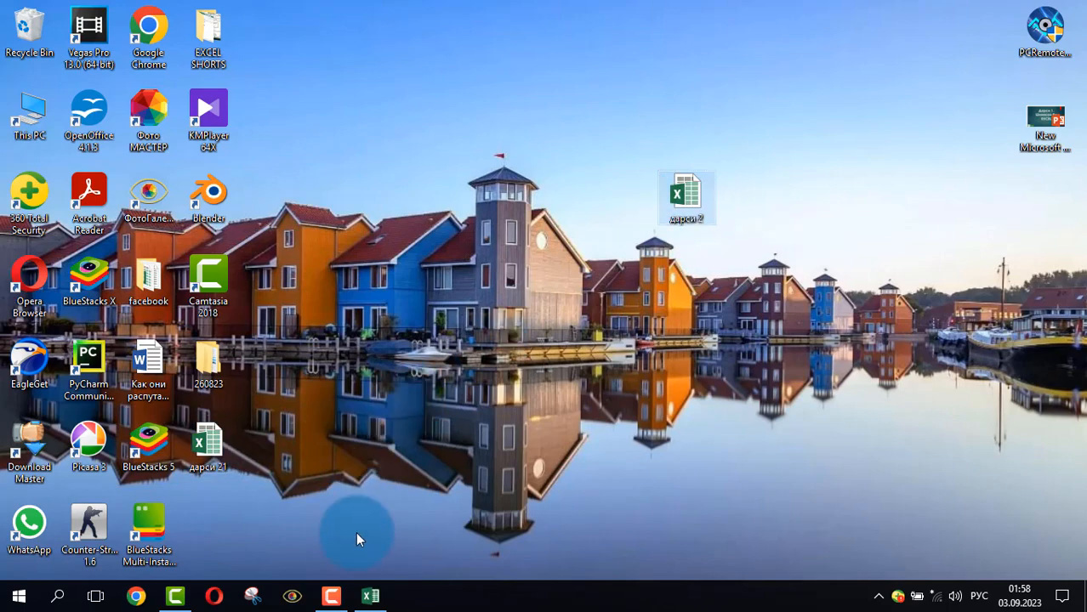
left_click(372, 597)
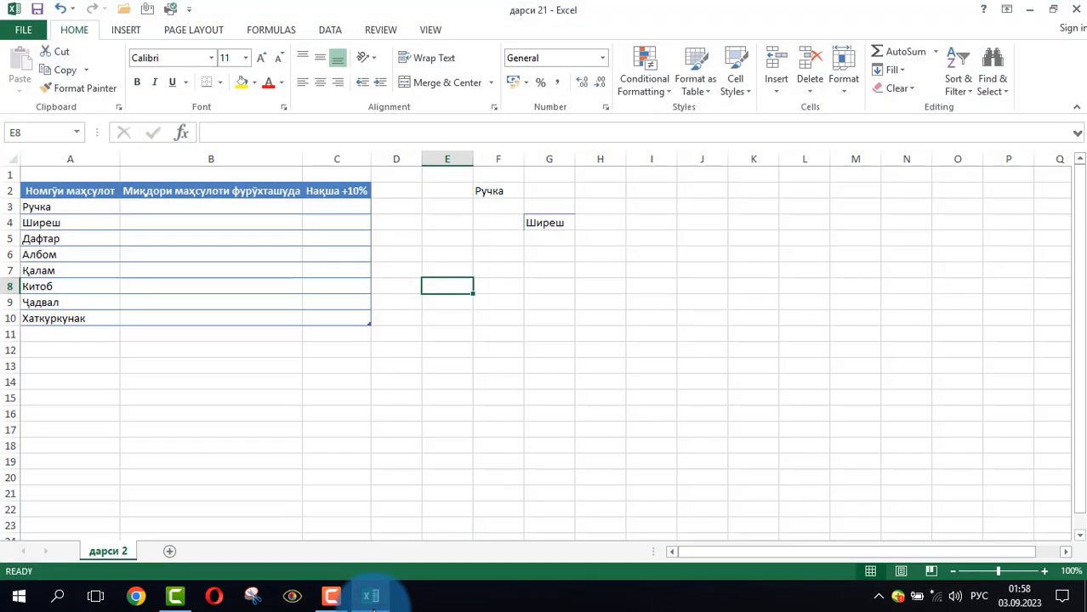
Fill the Ручка cell A3 in the product table with yellow
left_click(476, 308)
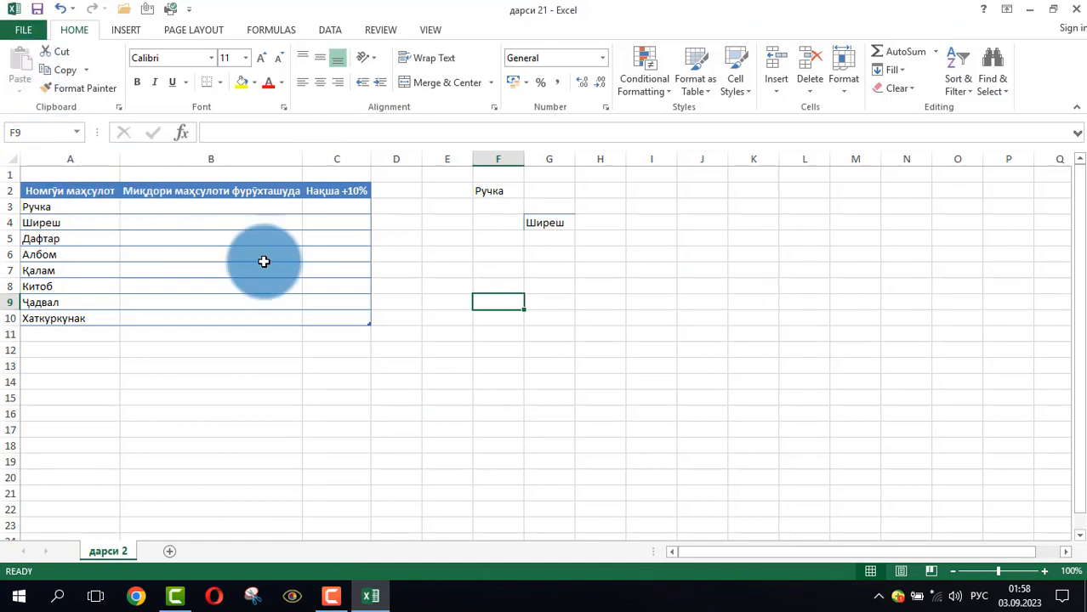
left_click(553, 349)
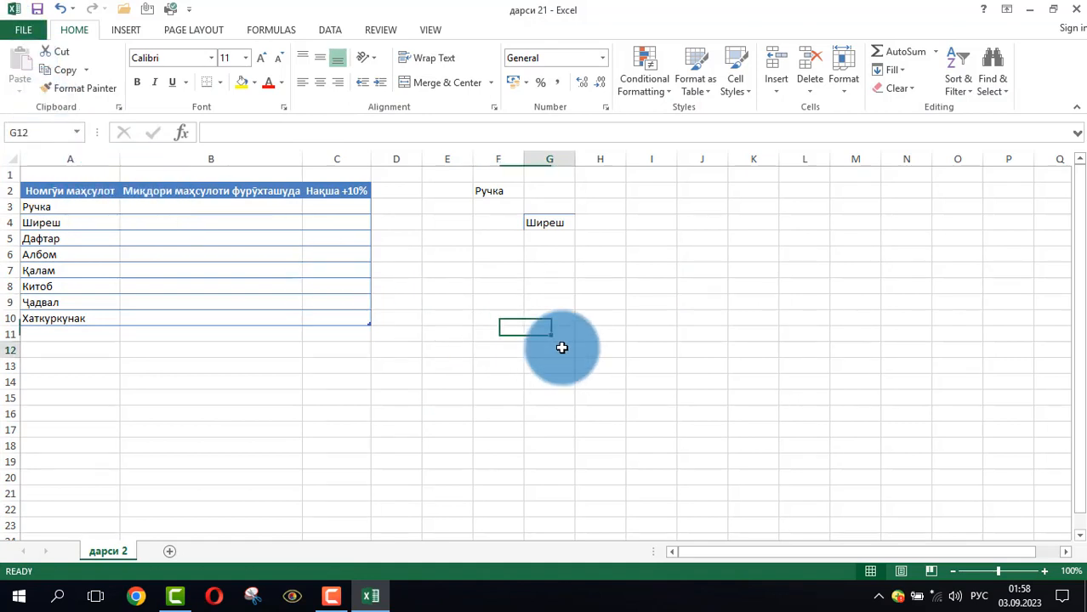
left_click(72, 207)
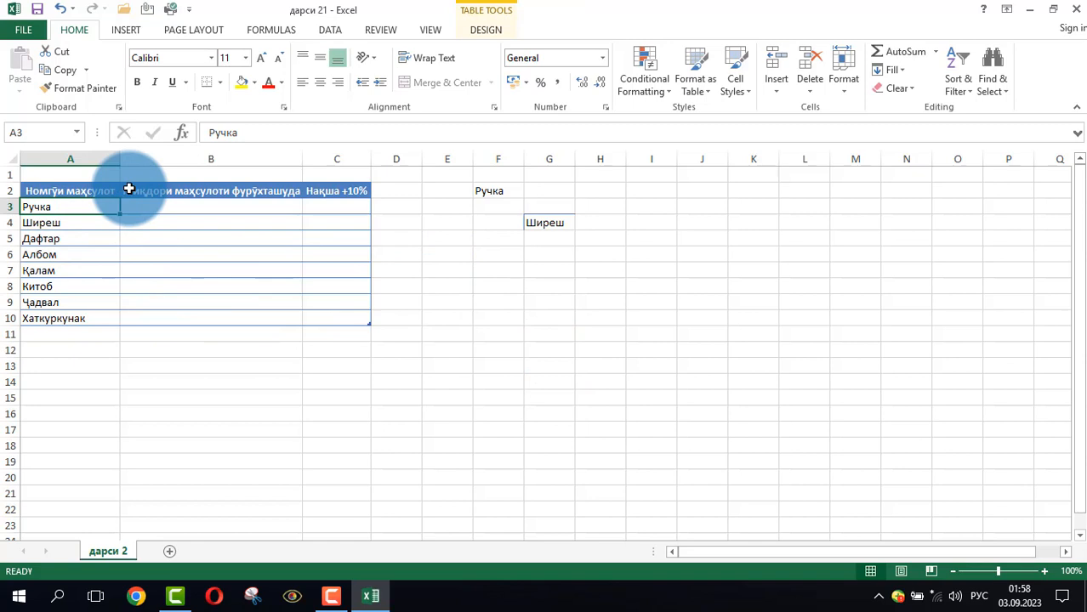
left_click(258, 84)
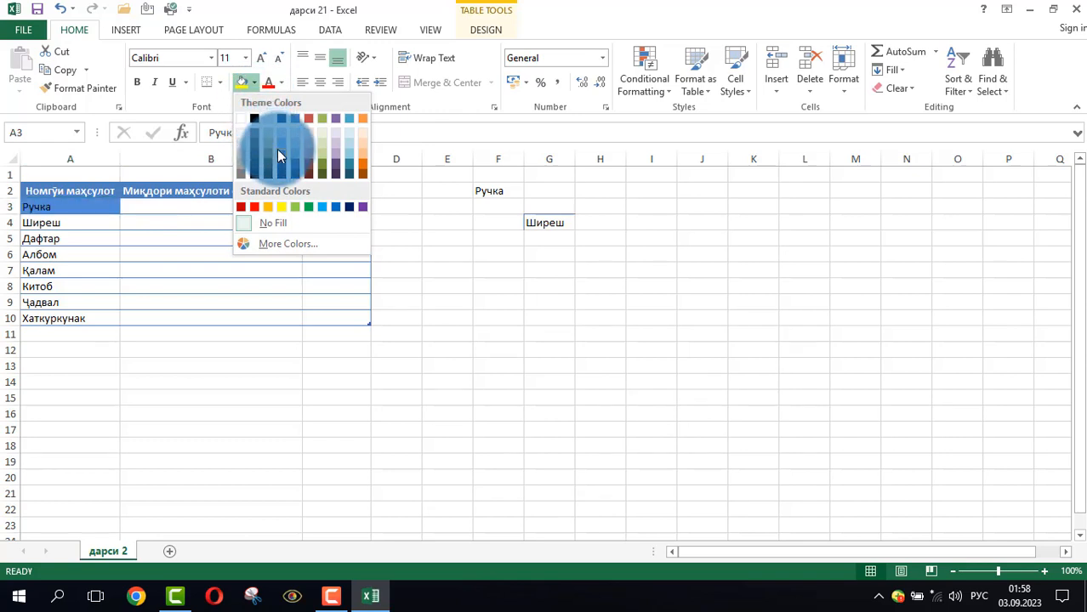
left_click(281, 207)
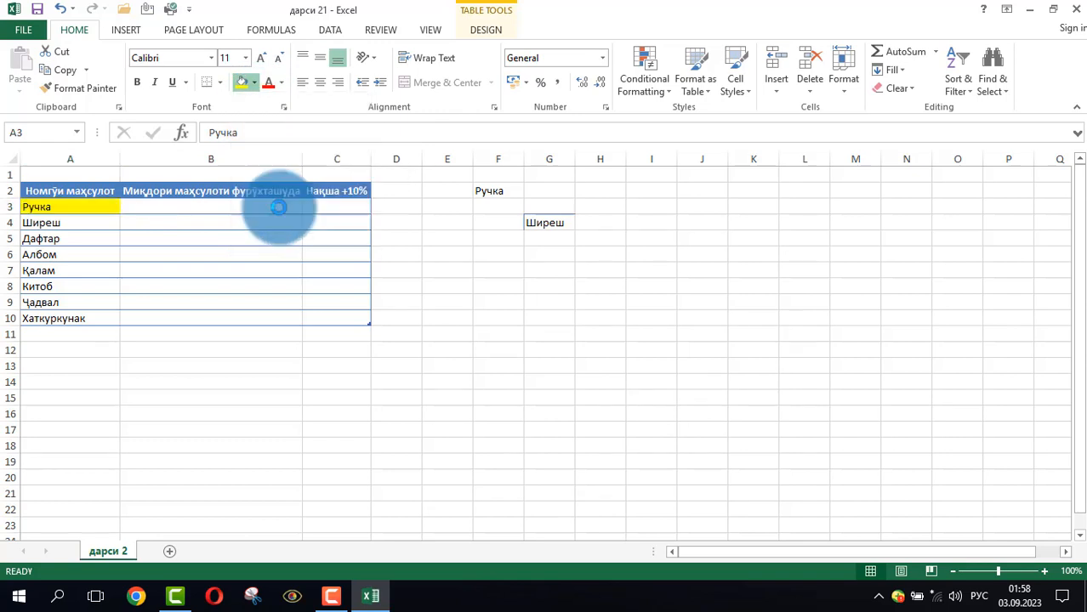
left_click(203, 318)
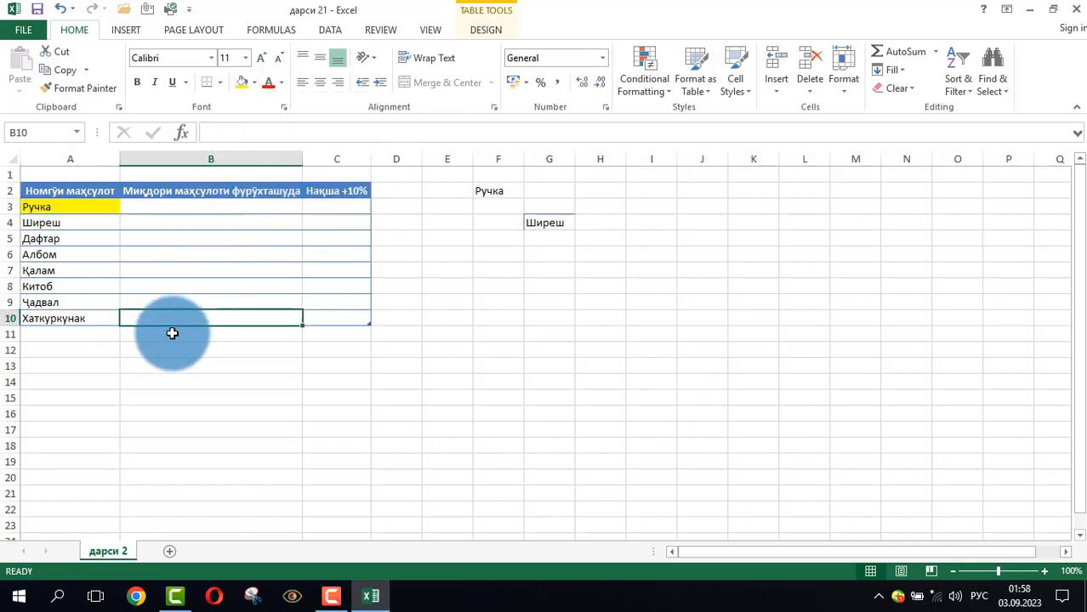
Fill the Ширеш cell A4 in the product table with red
left_click(107, 222)
left_click(257, 78)
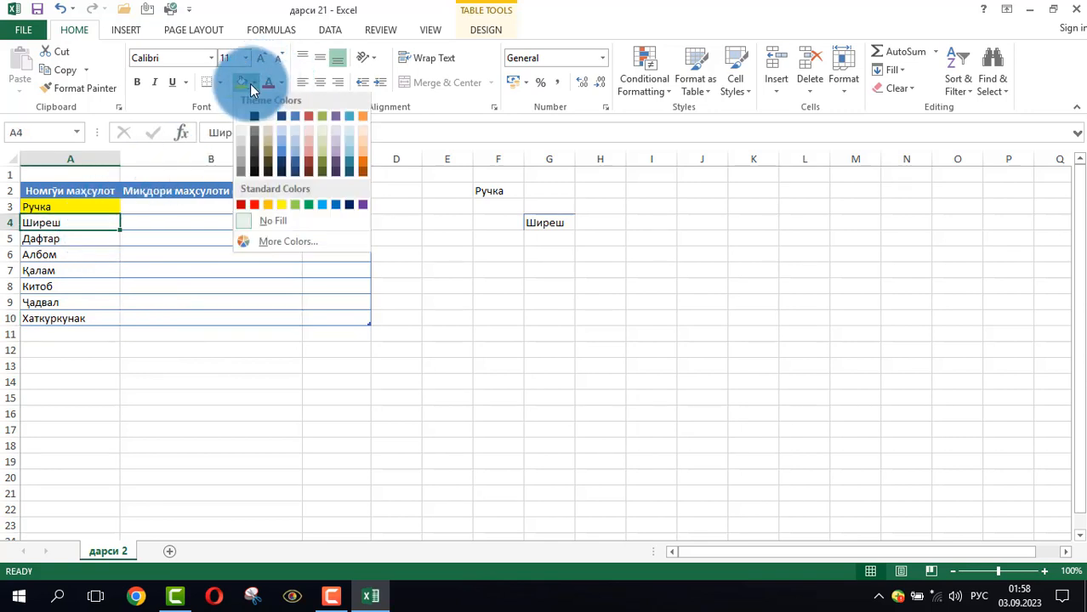
left_click(253, 208)
left_click(181, 397)
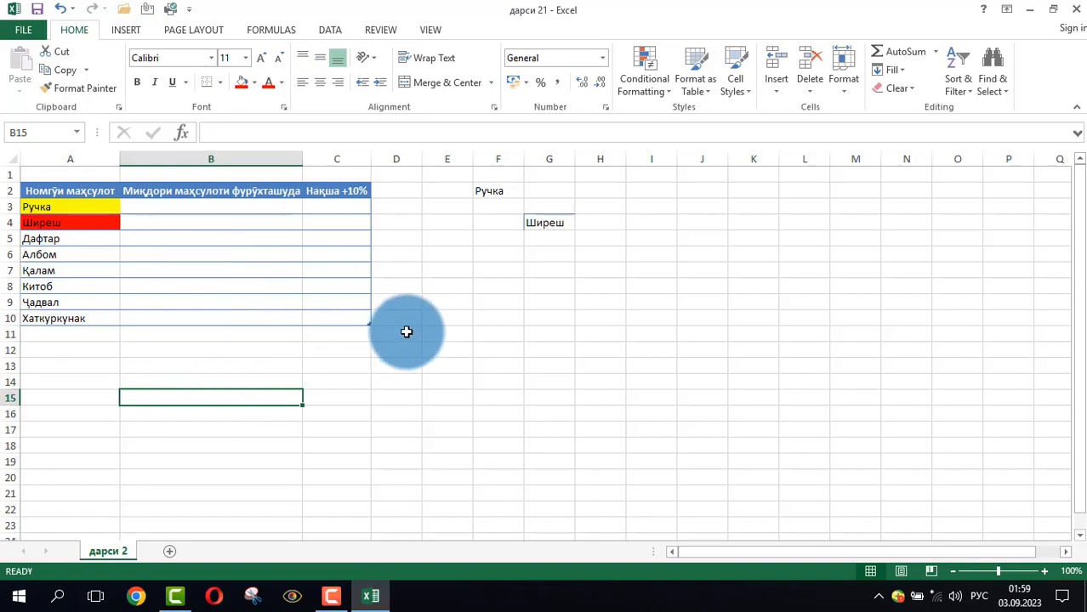
left_click(499, 331)
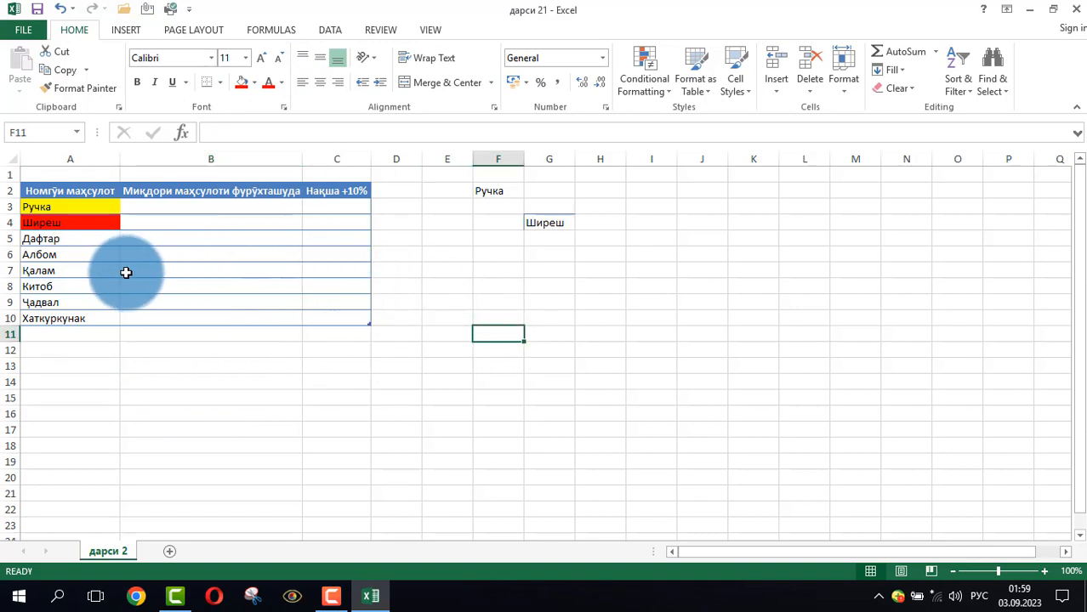
Change the font color of the Дафтар text in cell A5 to a blue theme color
left_click(50, 239)
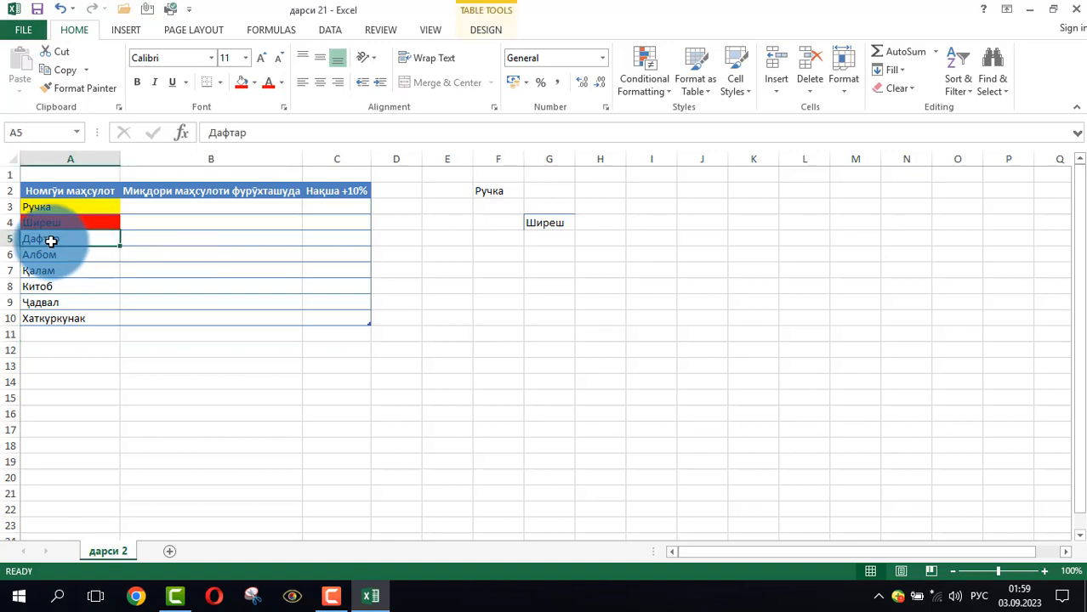
left_click(283, 81)
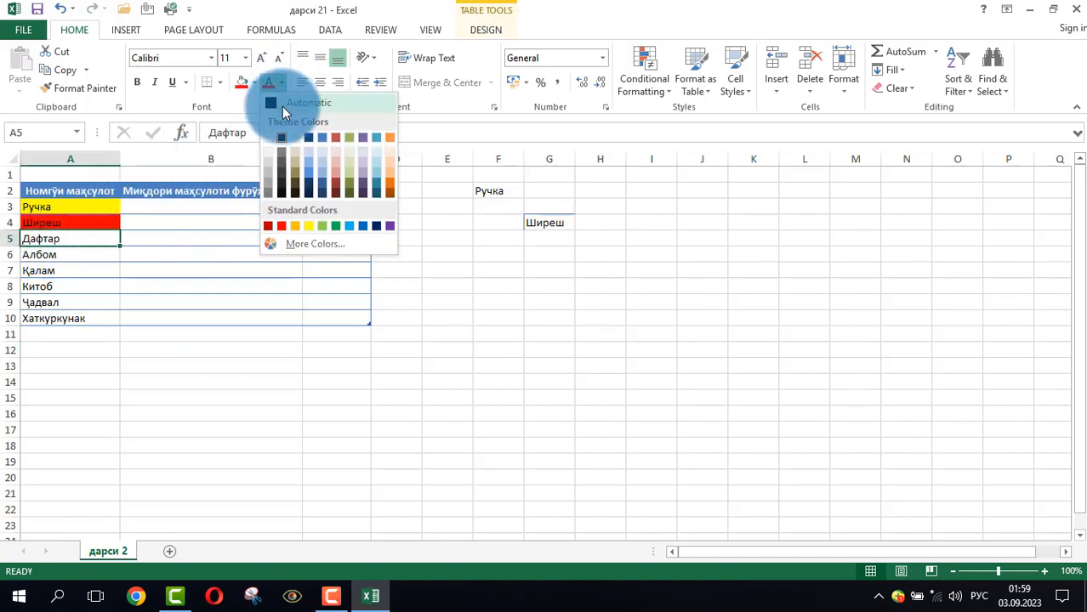
left_click(307, 177)
left_click(233, 398)
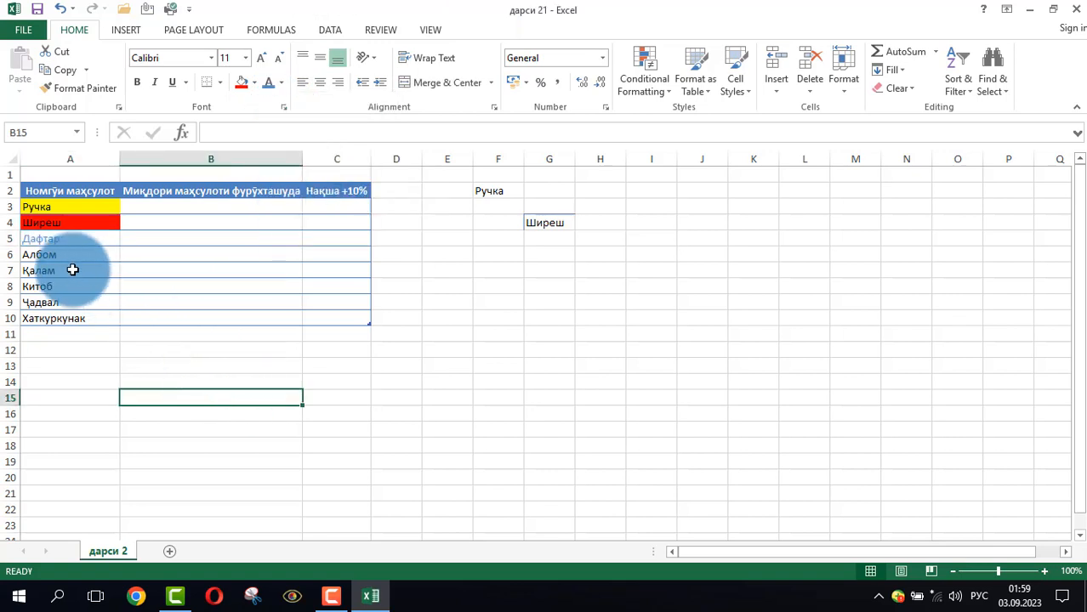
left_click(60, 243)
left_click(60, 337)
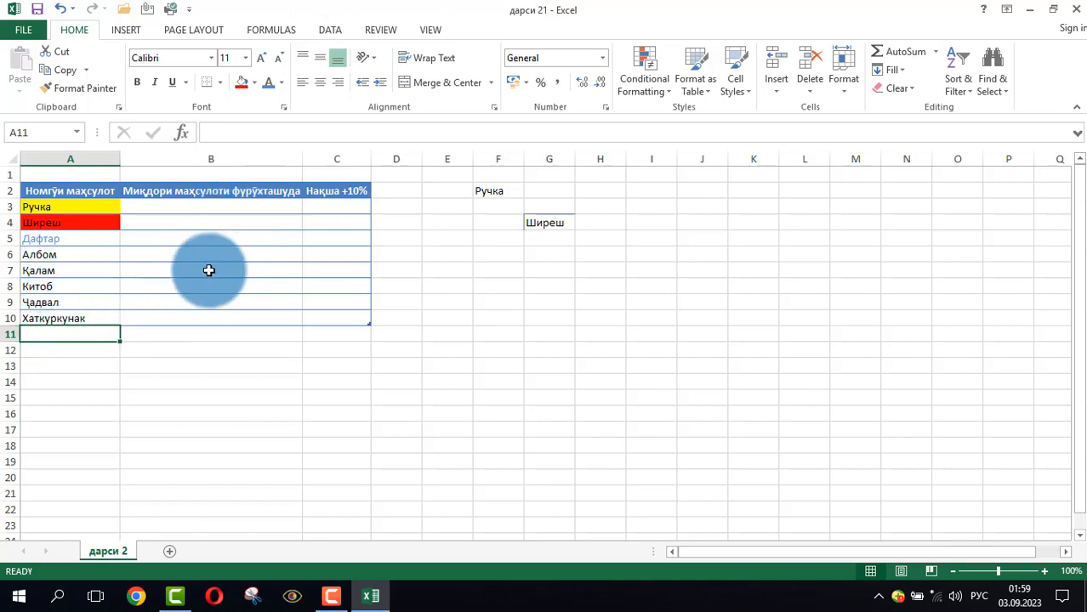
left_click(90, 379)
Enlarge the Ручка text in cell A3 by a few size increments, then set its font size to 36
left_click(47, 209)
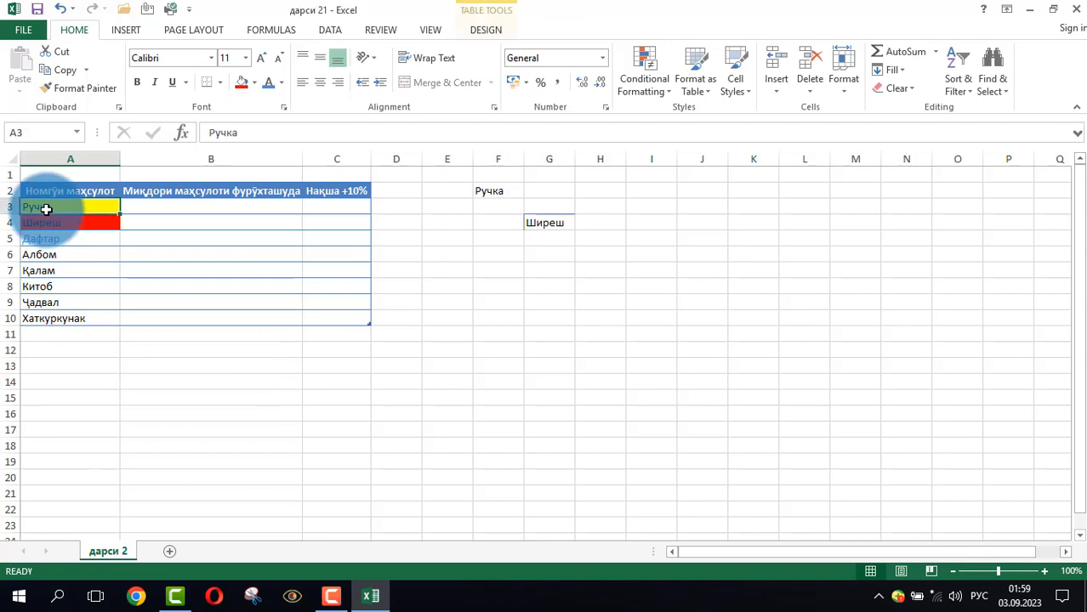
left_click(259, 62)
left_click(259, 62)
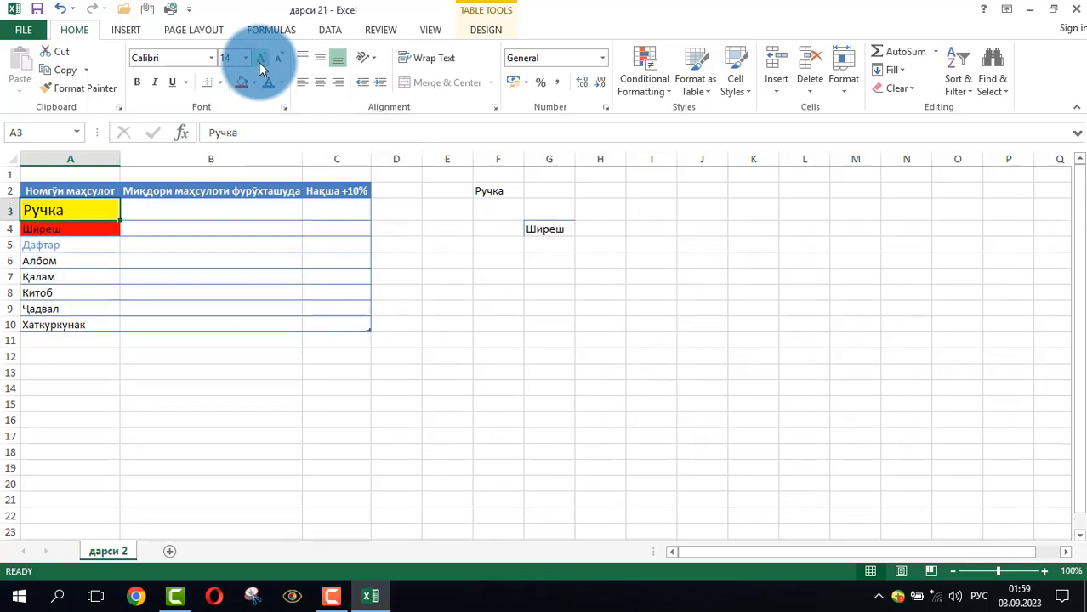
left_click(260, 62)
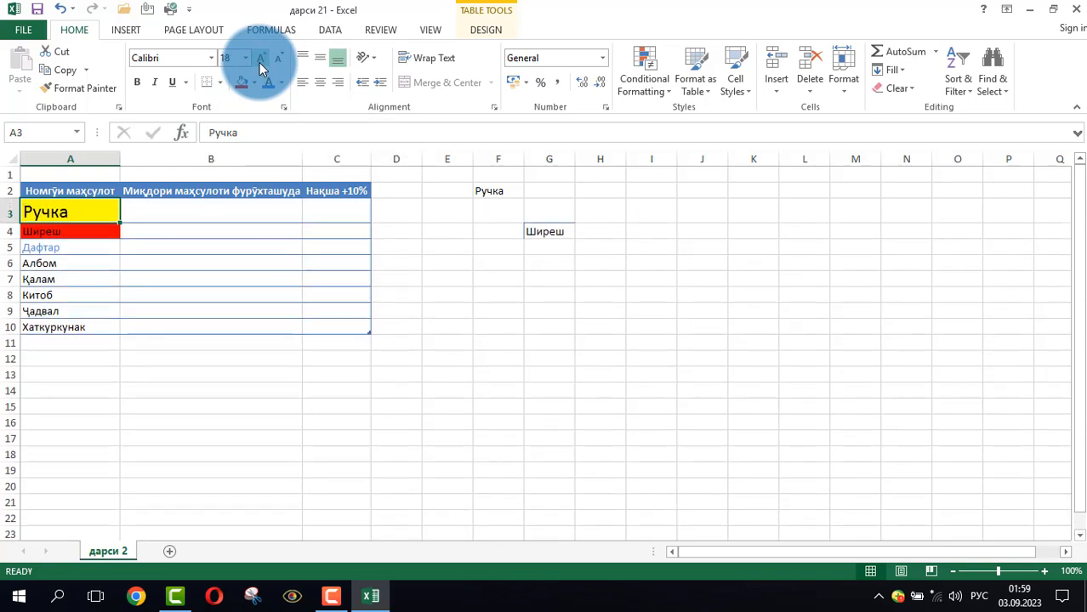
left_click(245, 59)
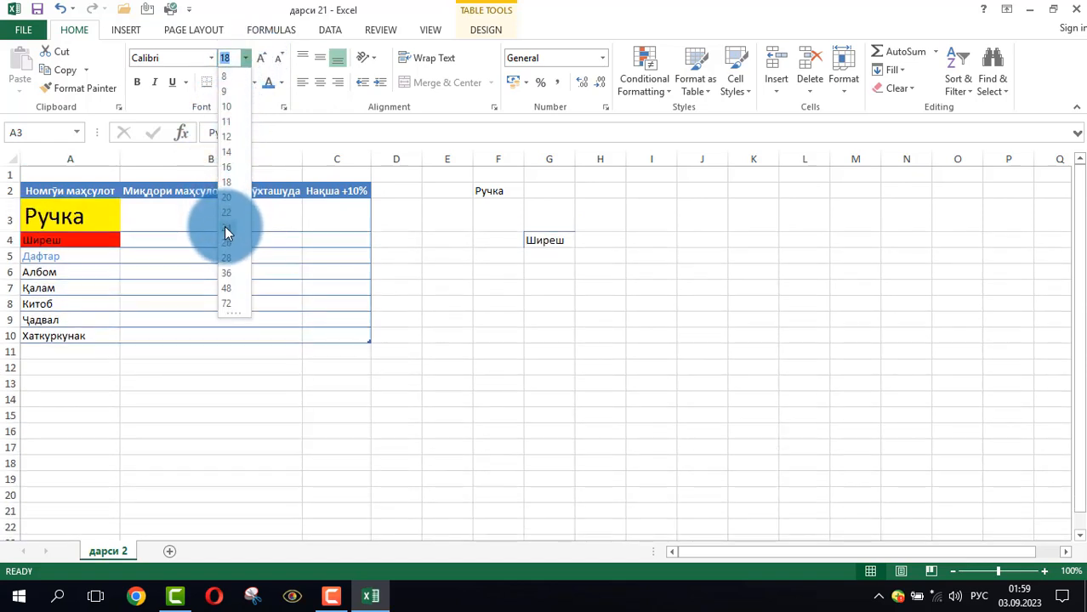
left_click(228, 273)
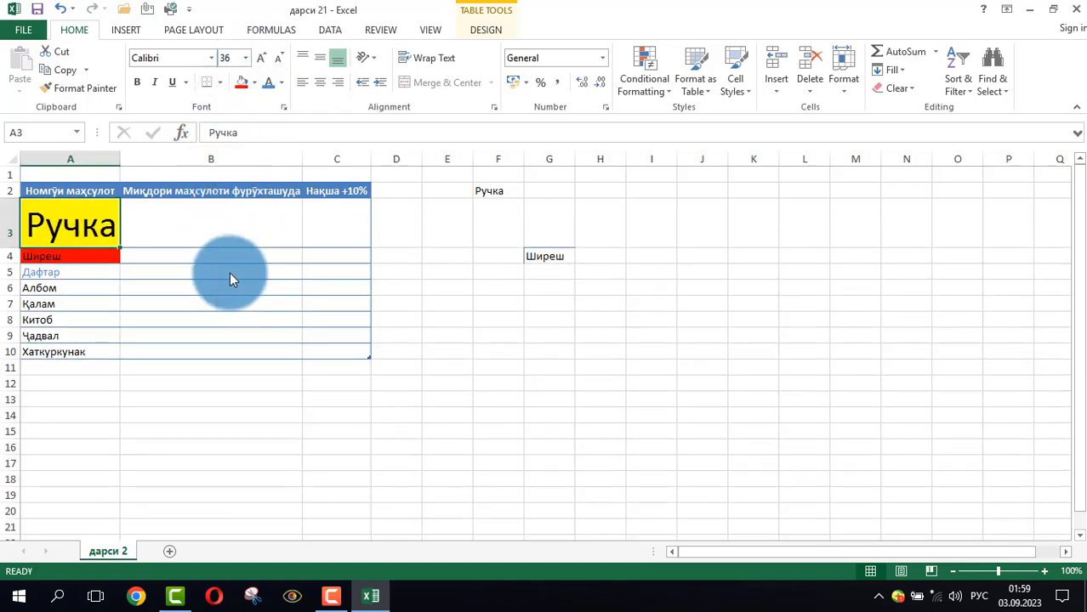
left_click(187, 335)
left_click(146, 384)
left_click(90, 226)
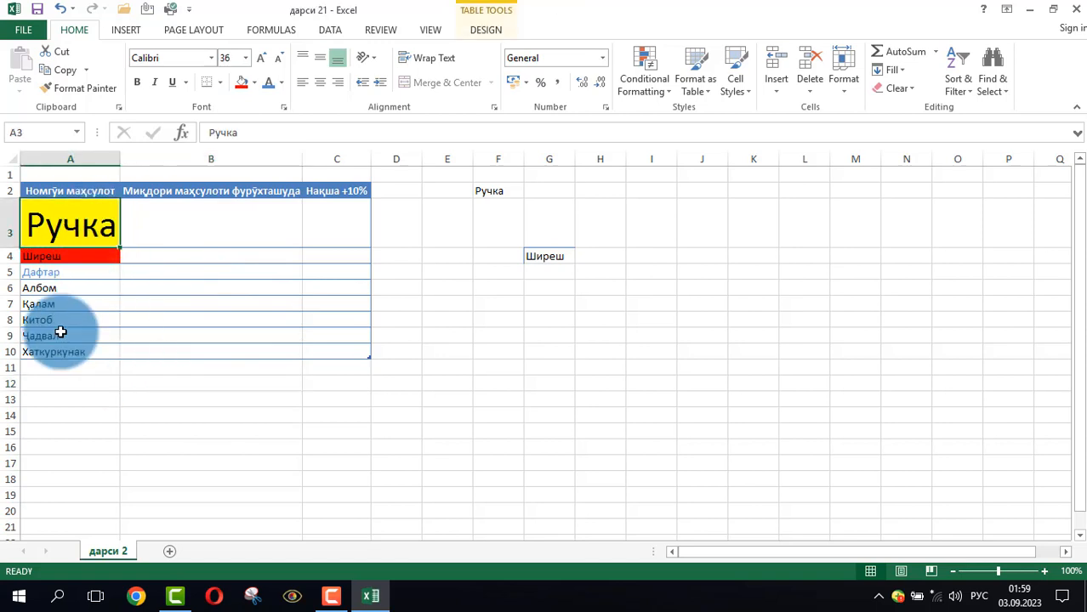
Set the font size of the Ручка text in cell A3 to 11
left_click(223, 58)
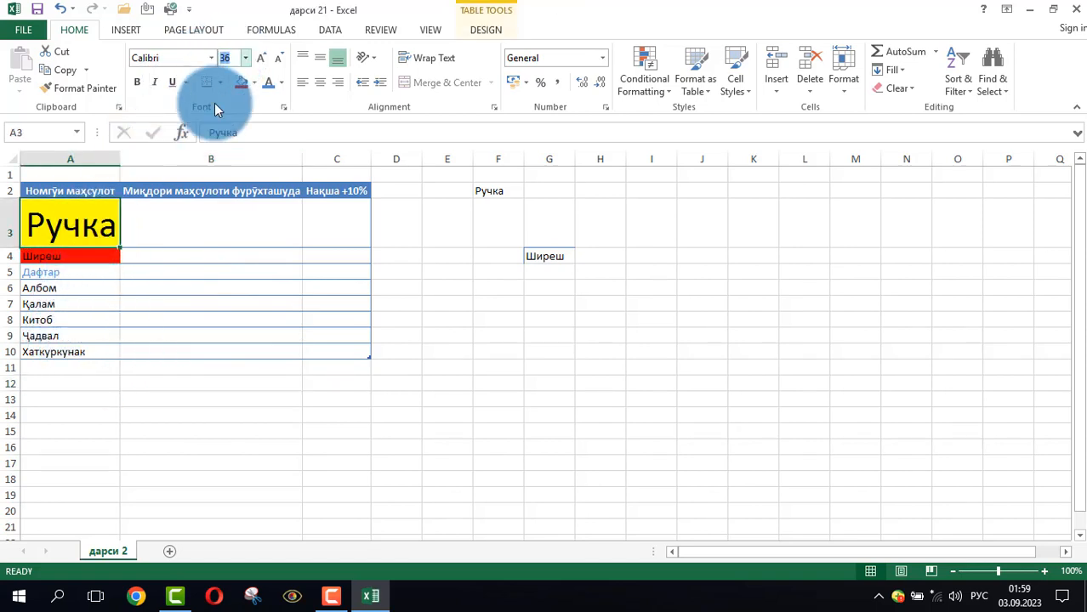
left_click(61, 287)
left_click(75, 221)
left_click(224, 58)
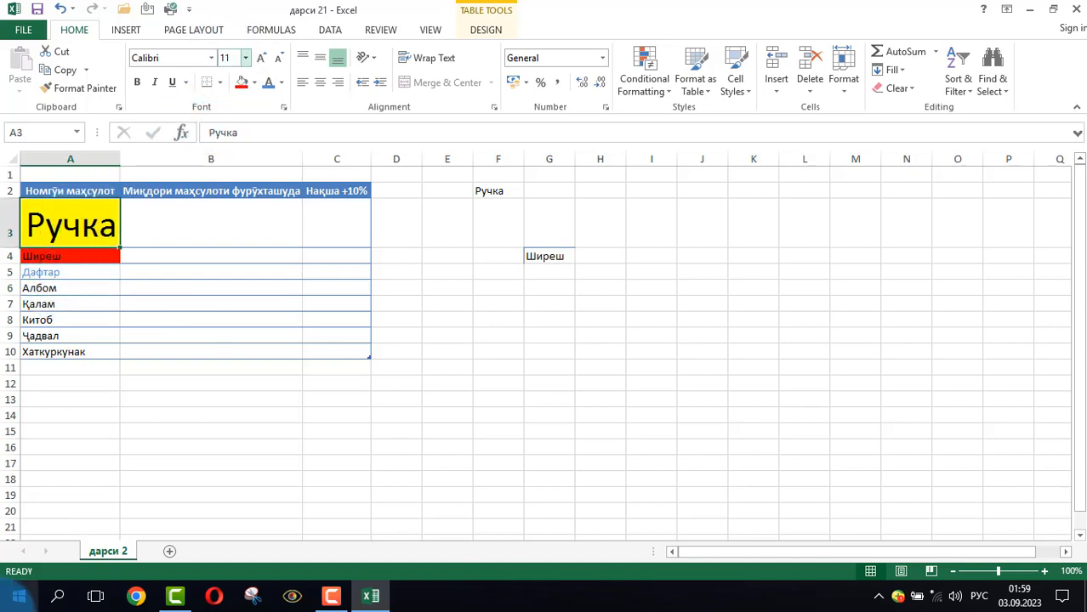
type("11")
key("Return")
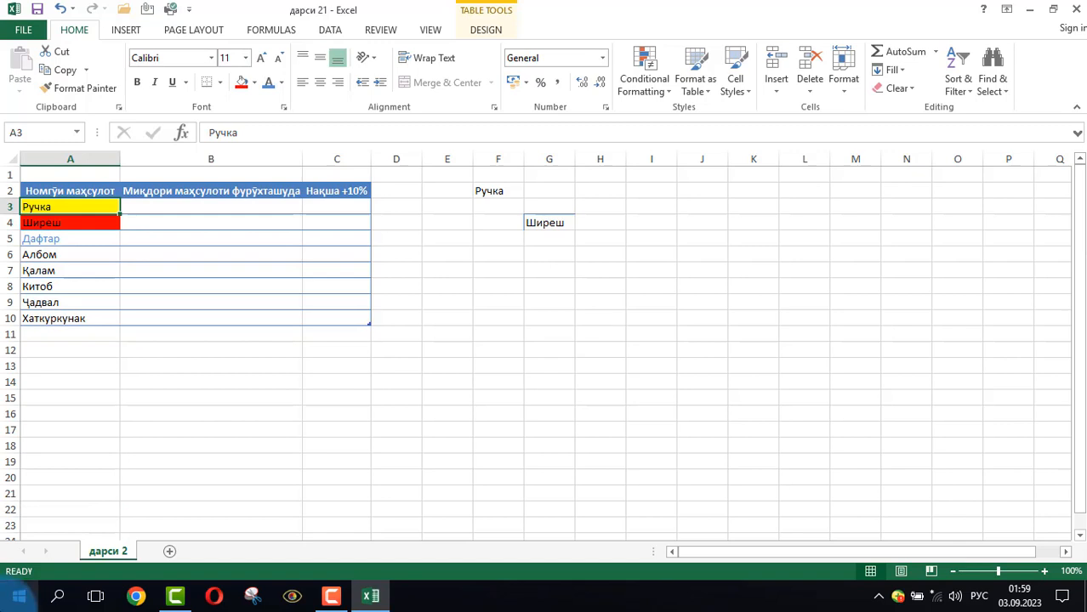
left_click(205, 347)
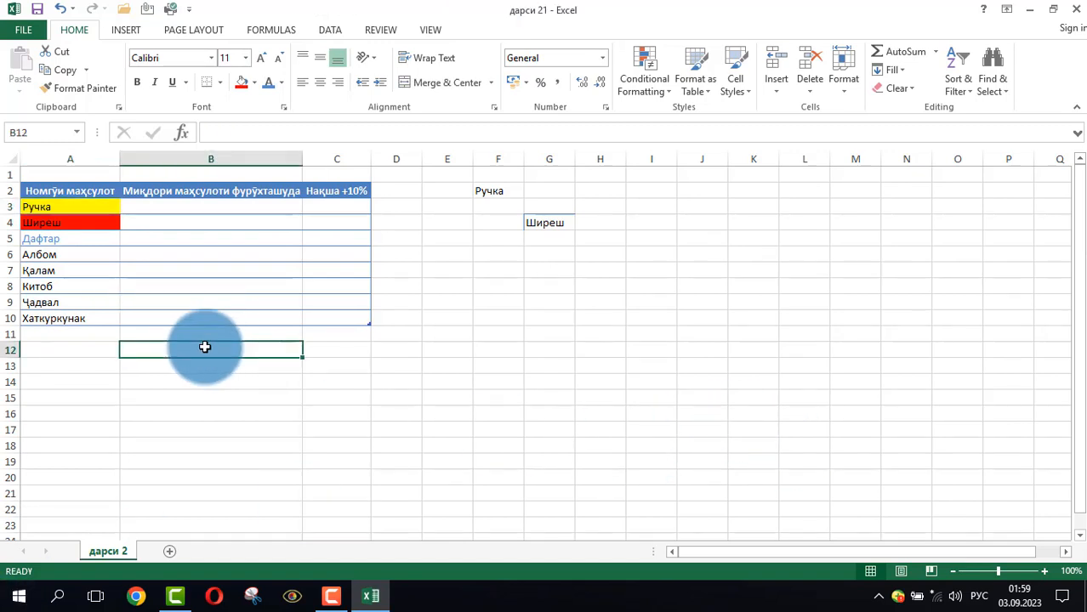
left_click(34, 335)
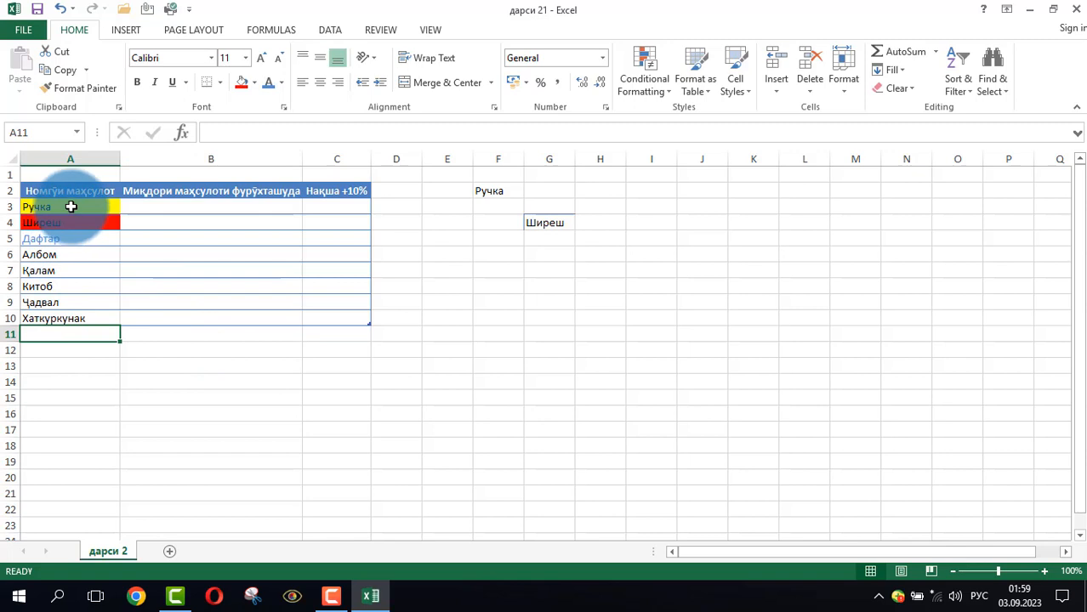
Apply the Algerian font to the Қалам text in cell A7
left_click(52, 270)
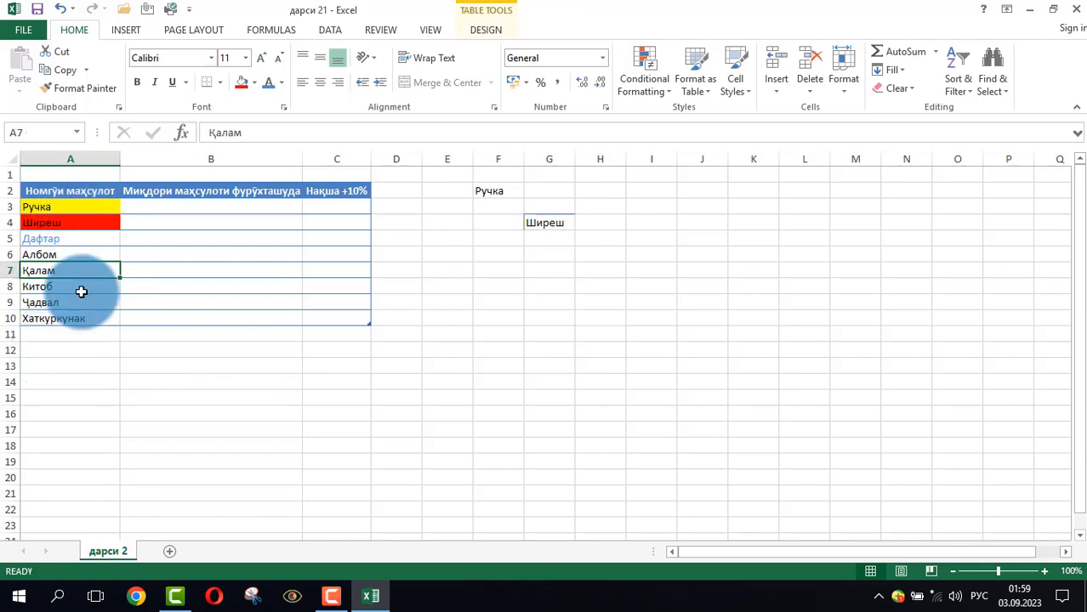
left_click(210, 60)
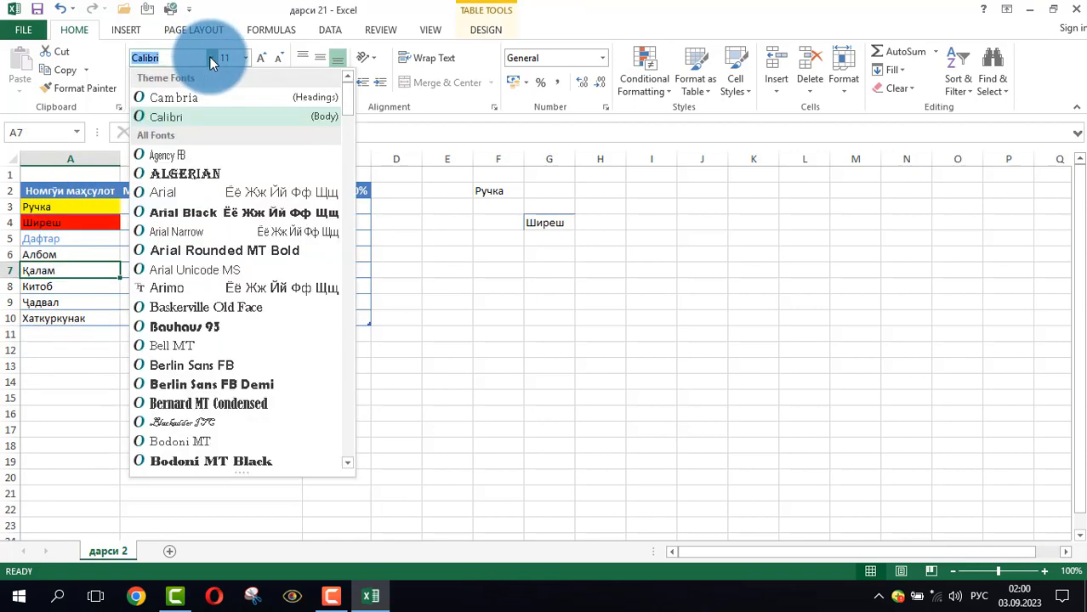
left_click(181, 173)
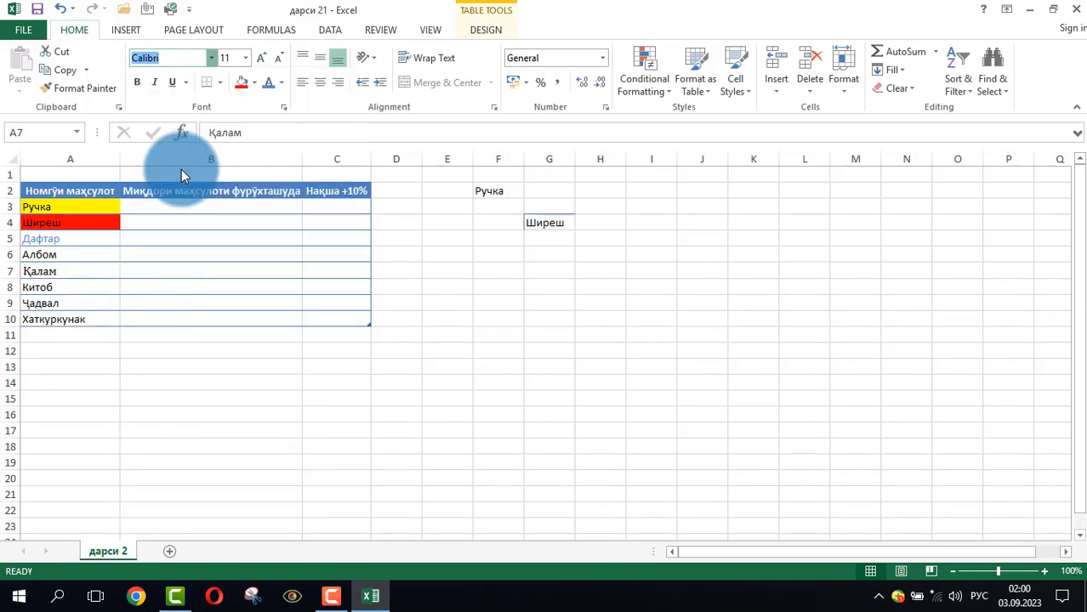
left_click(170, 365)
left_click(97, 289)
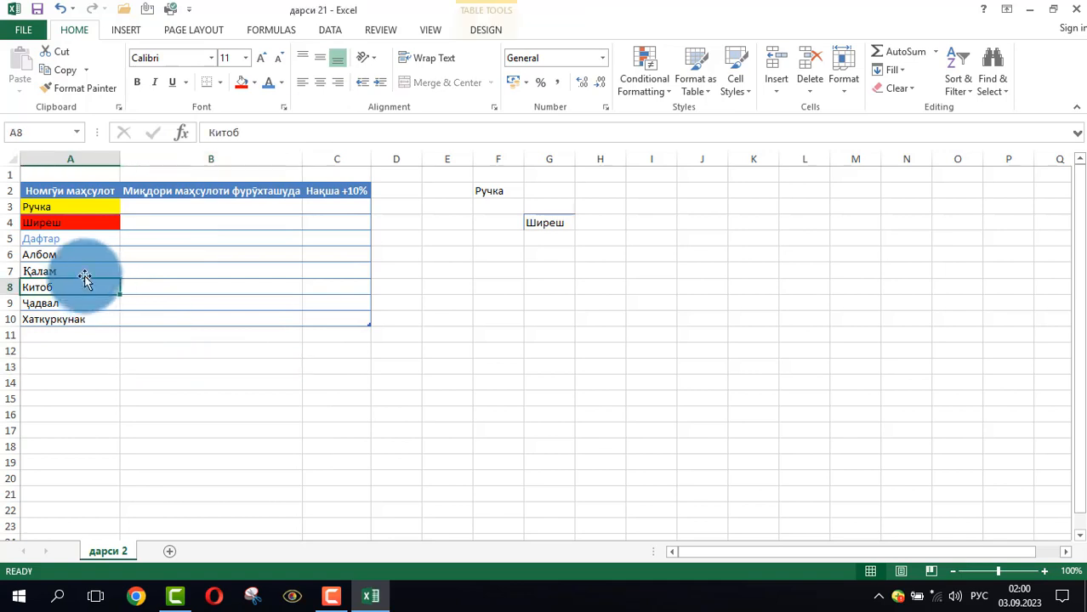
Change the font of the Қалам text in cell A7 to Comic Sans MS
left_click(85, 272)
left_click(212, 57)
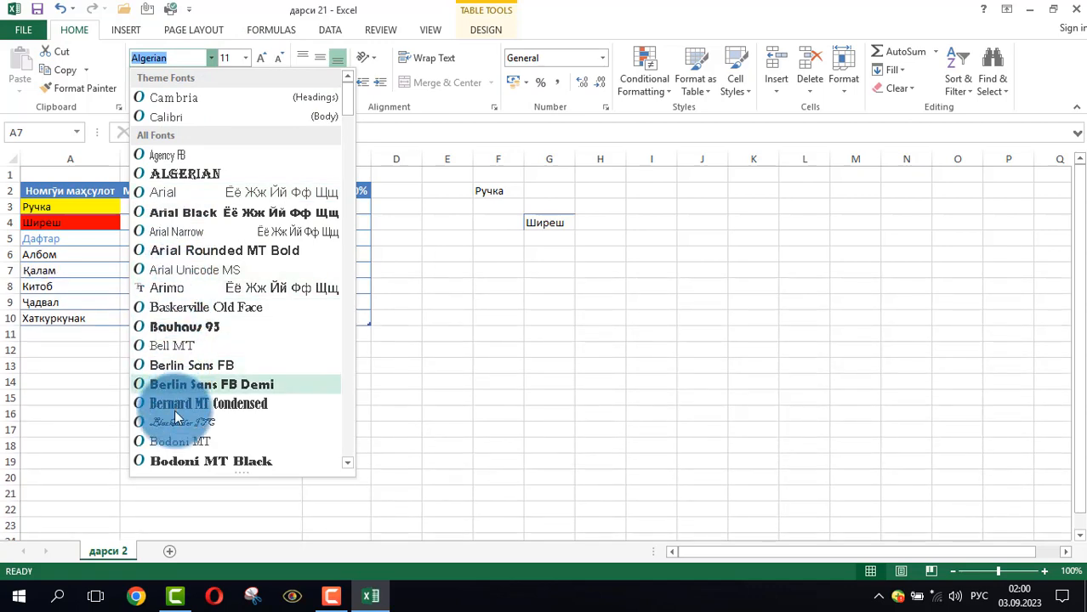
scroll(183, 410, "down", 5)
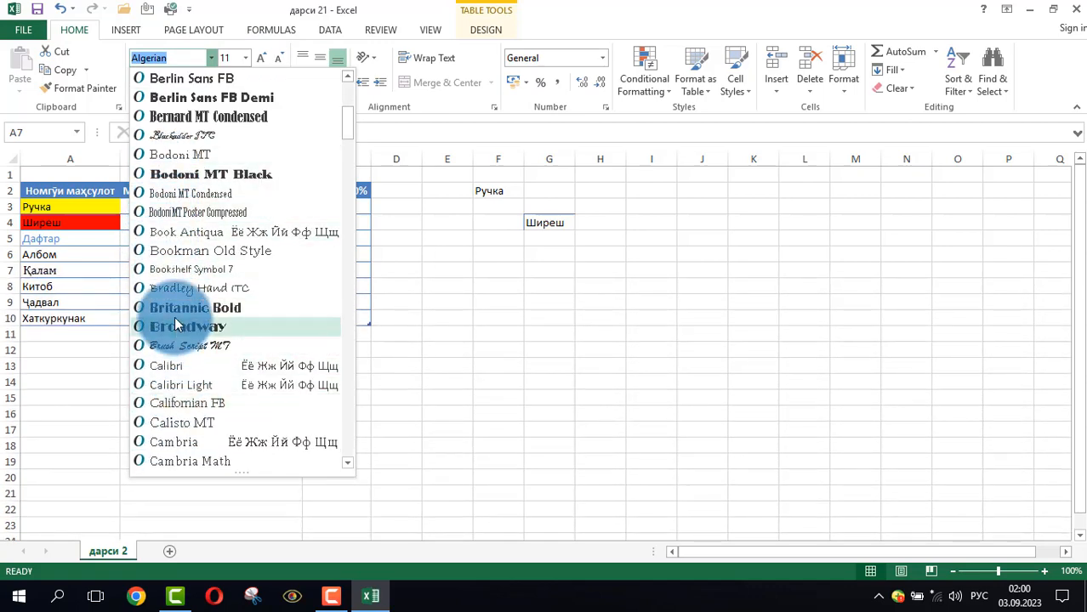
scroll(175, 317, "down", 6)
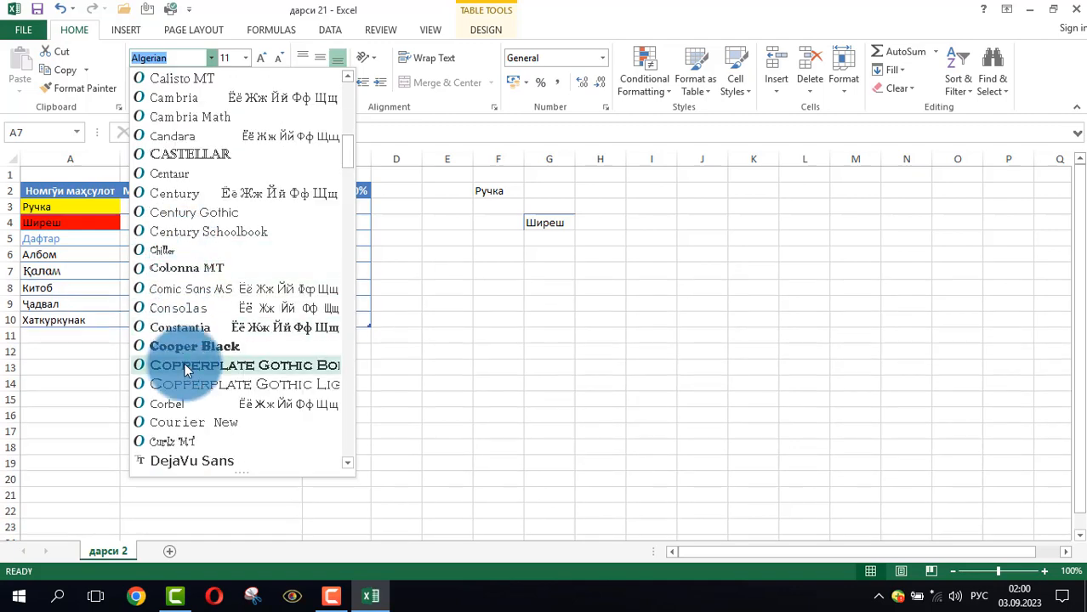
scroll(184, 375, "down", 1)
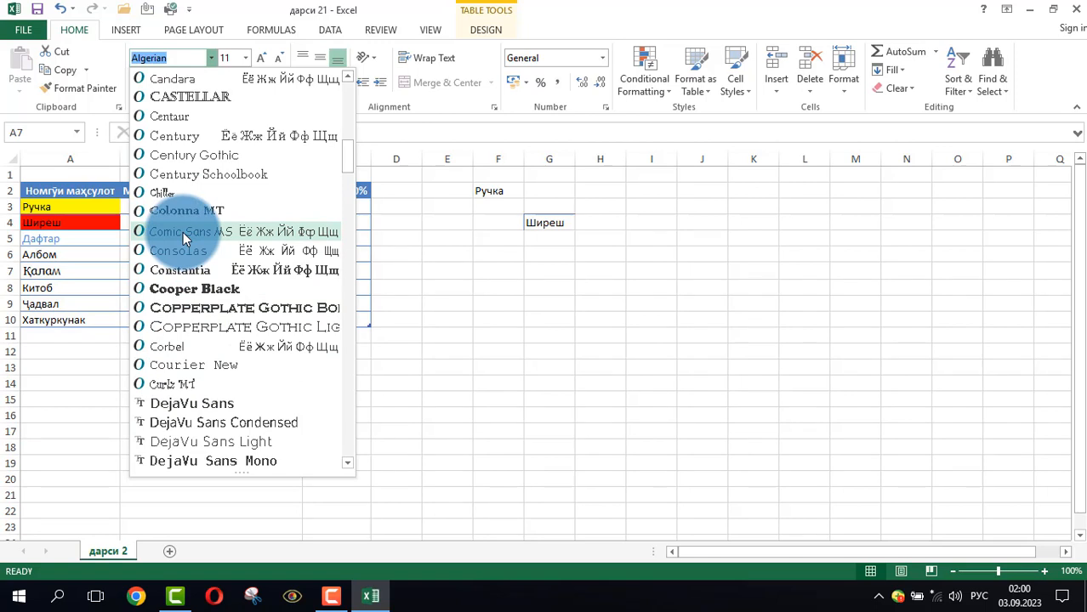
left_click(185, 231)
left_click(174, 414)
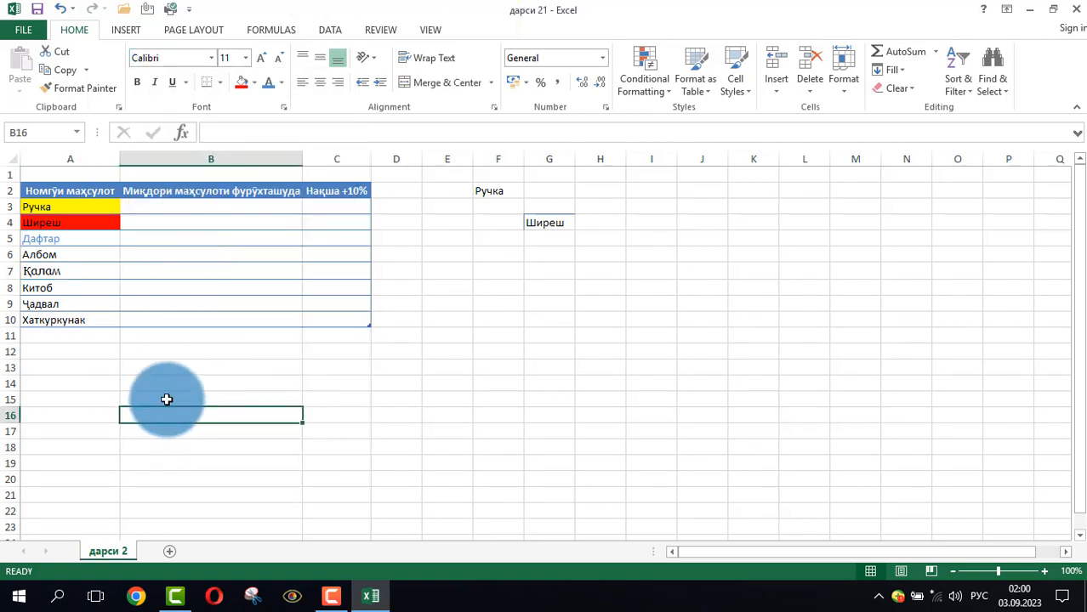
left_click(86, 273)
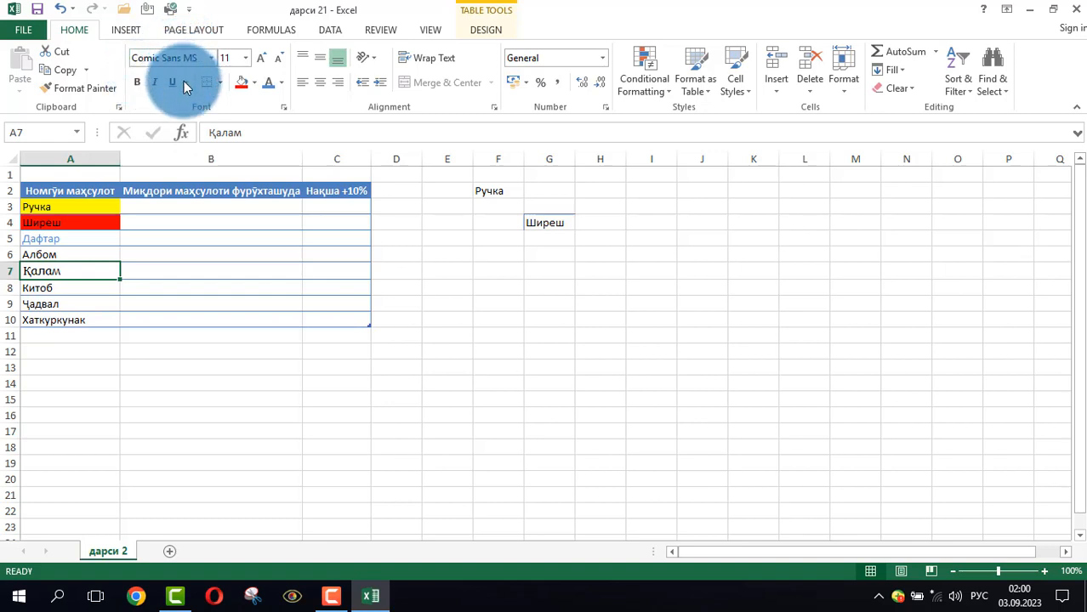
left_click(217, 288)
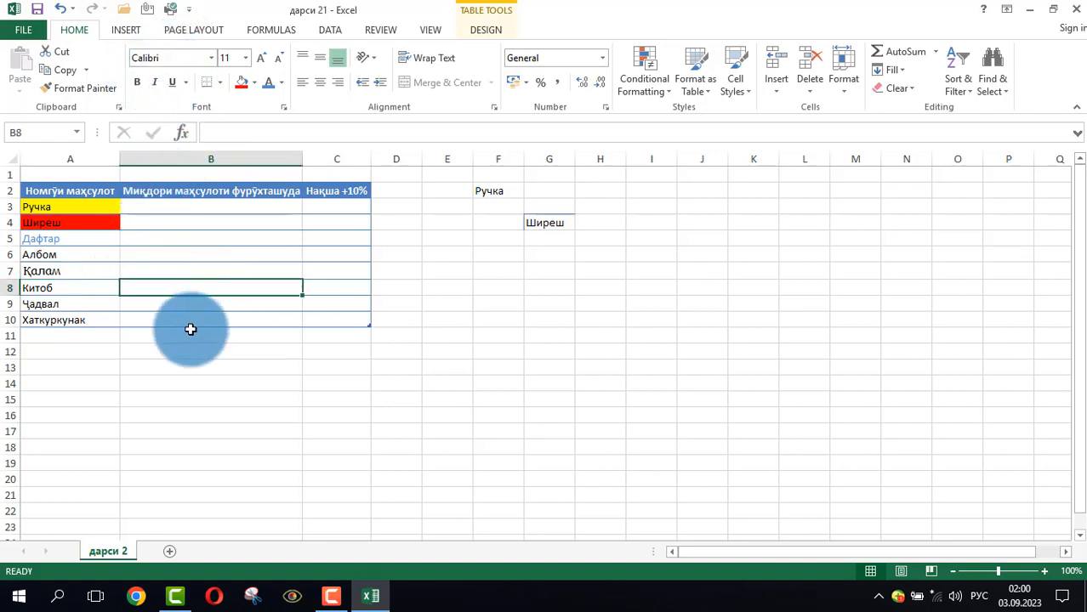
Make the Дафтар text in cell A5 bold
left_click(89, 375)
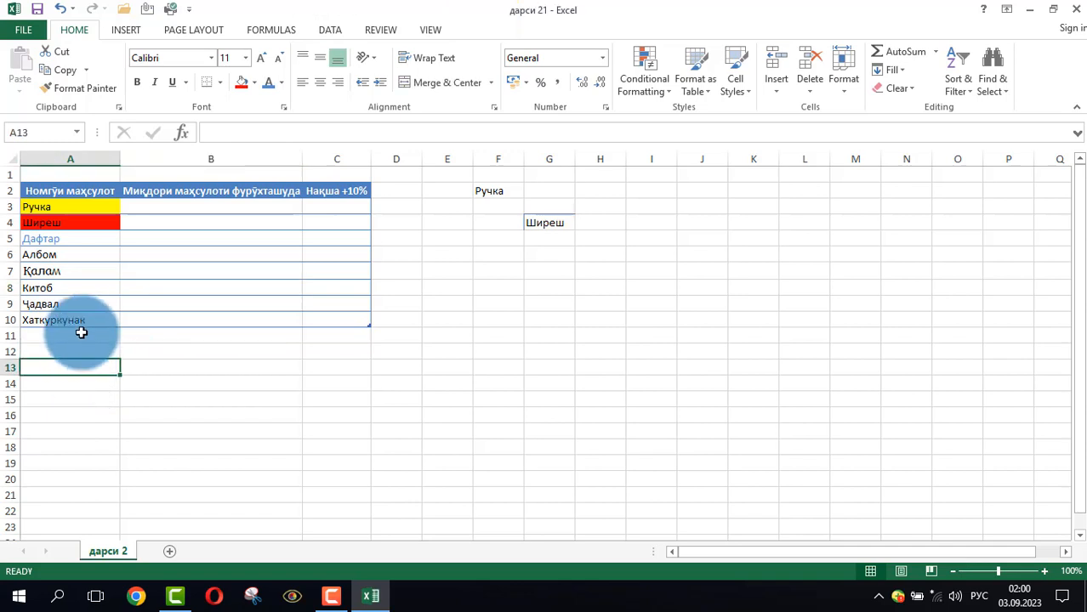
left_click(52, 238)
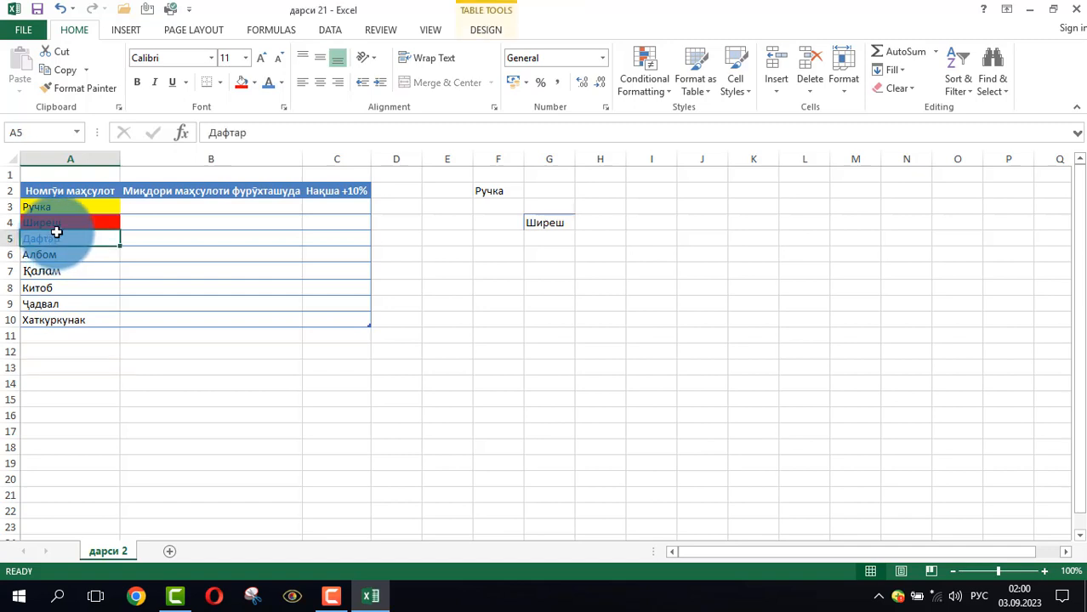
left_click(136, 84)
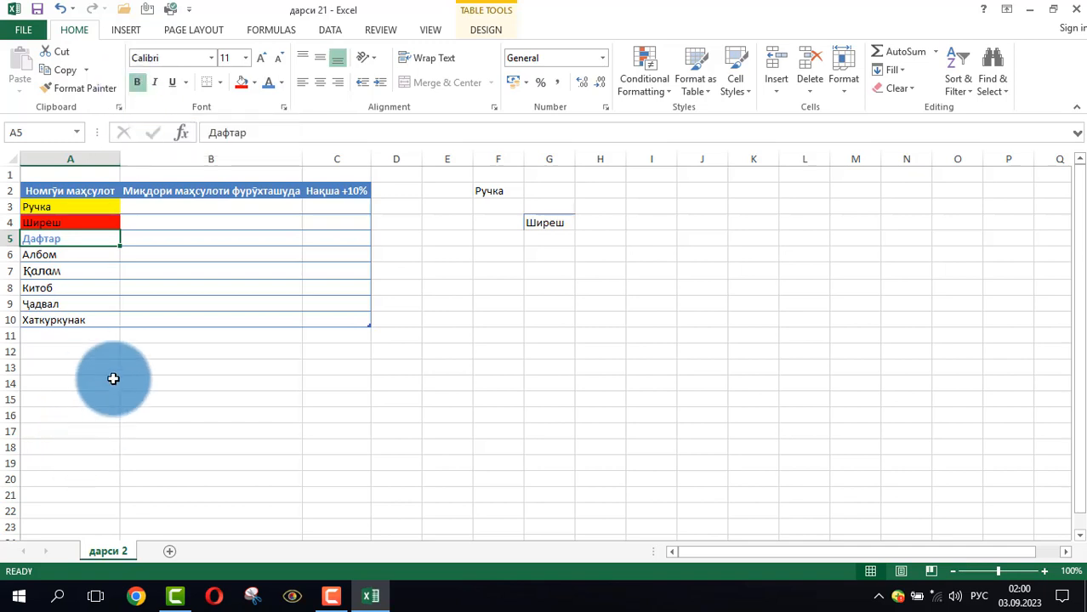
left_click(85, 351)
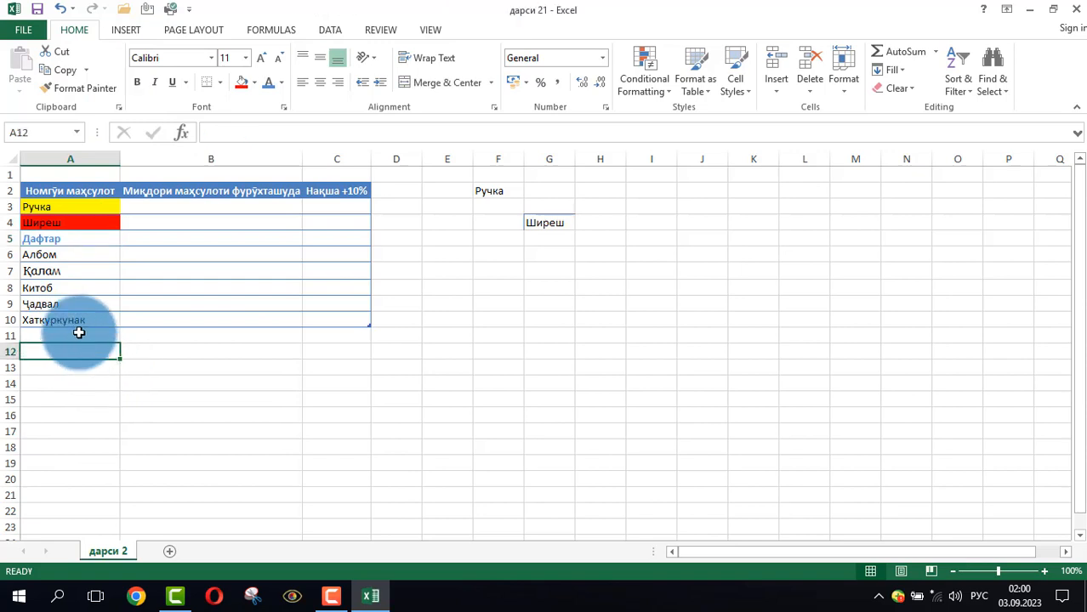
left_click(61, 243)
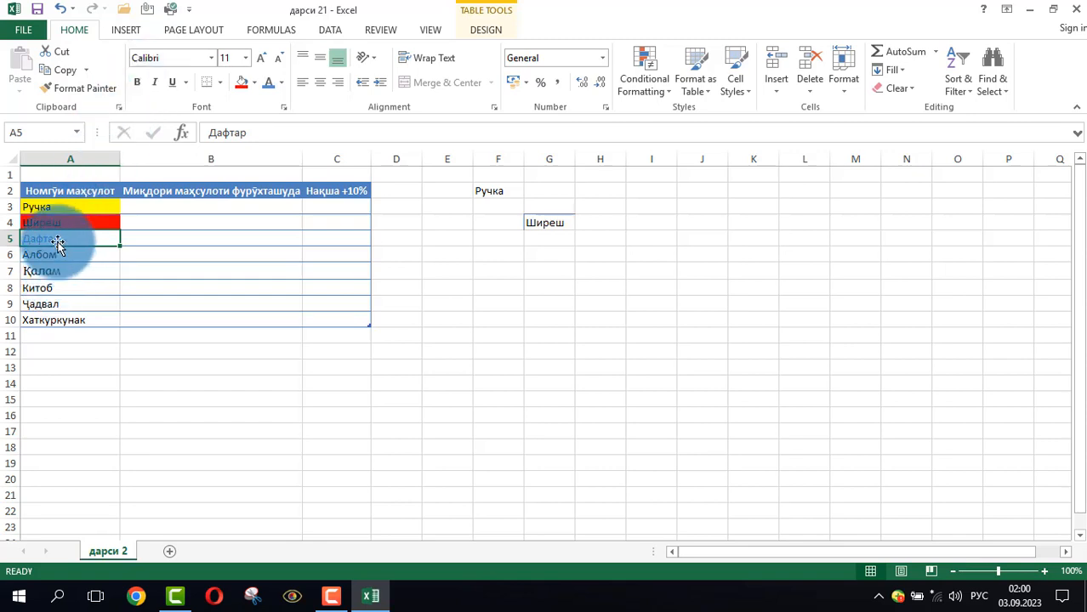
left_click(136, 82)
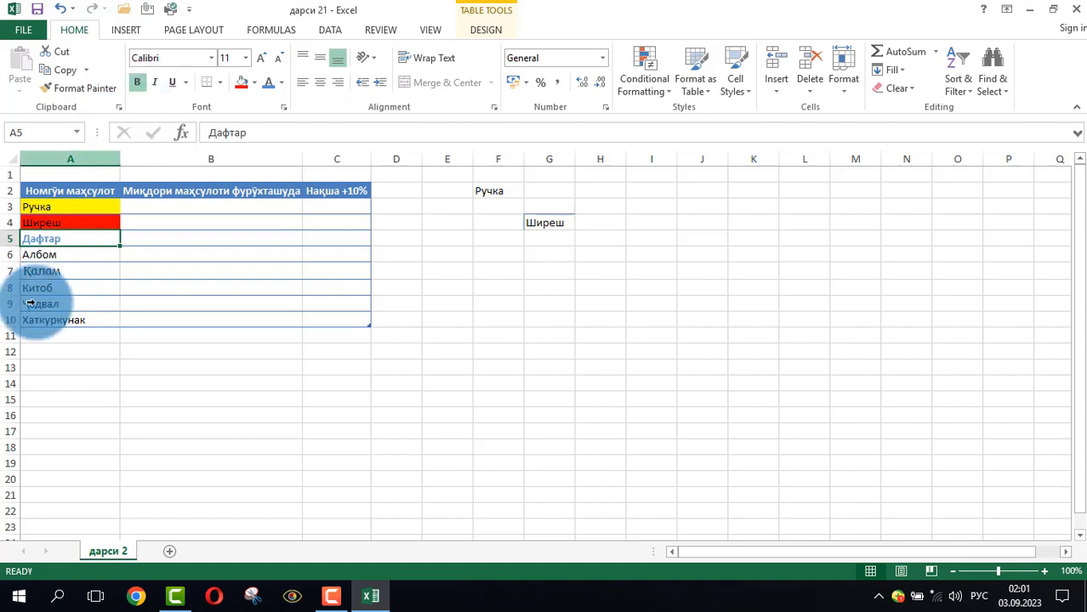
Italicize the Албом text in cell A6
left_click(50, 256)
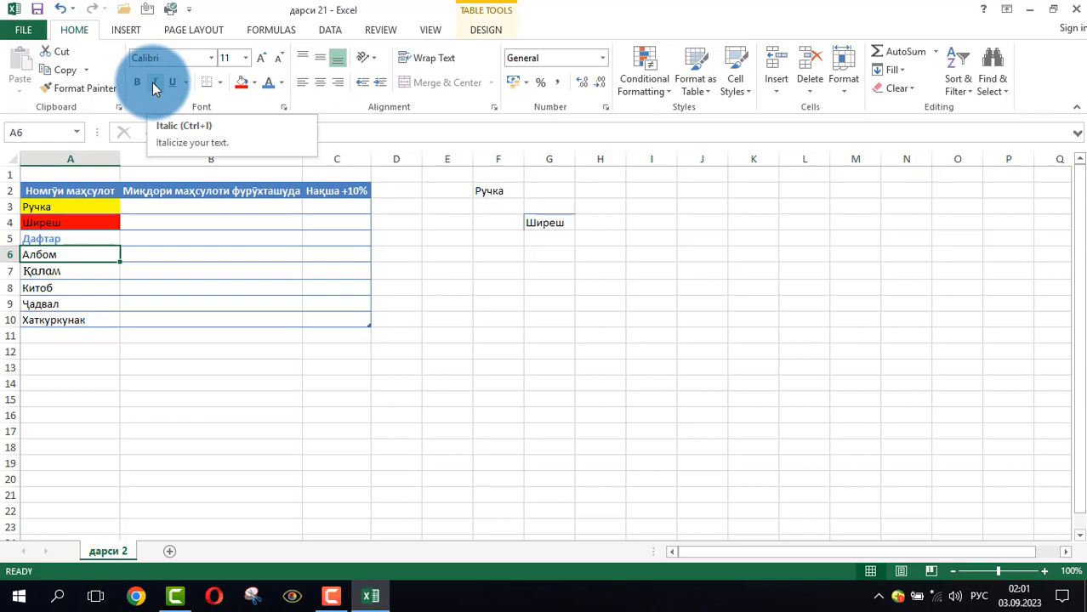
left_click(155, 85)
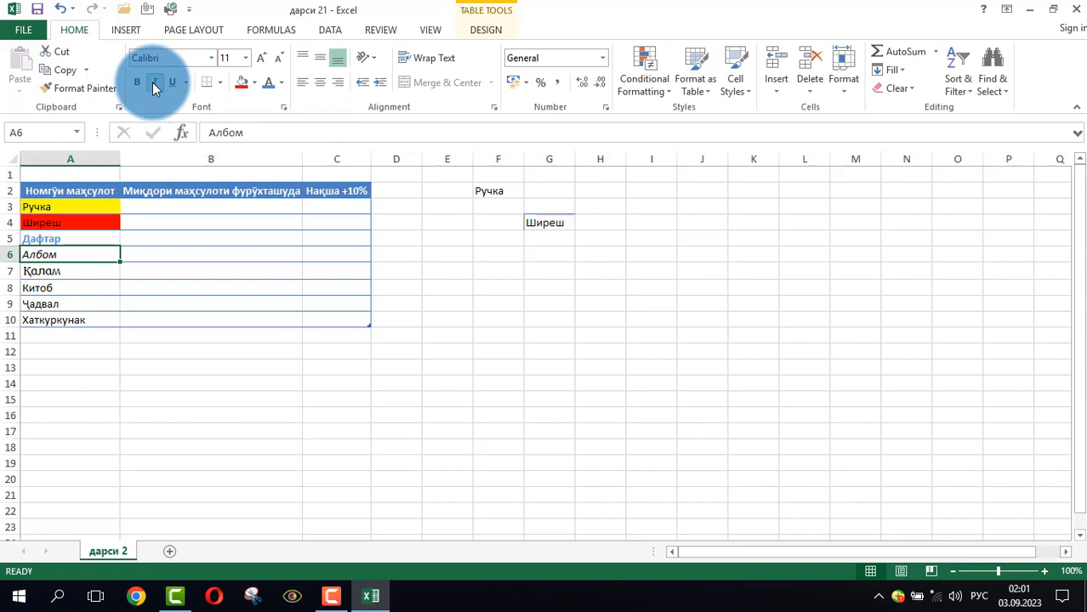
left_click(107, 349)
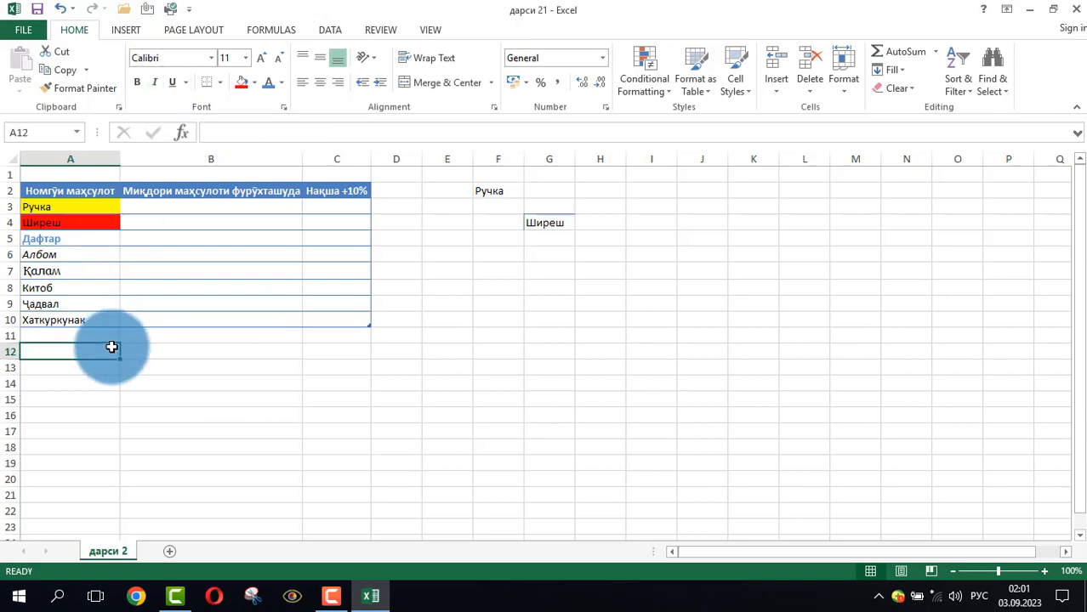
Underline the Қалам text in cell A7
left_click(56, 274)
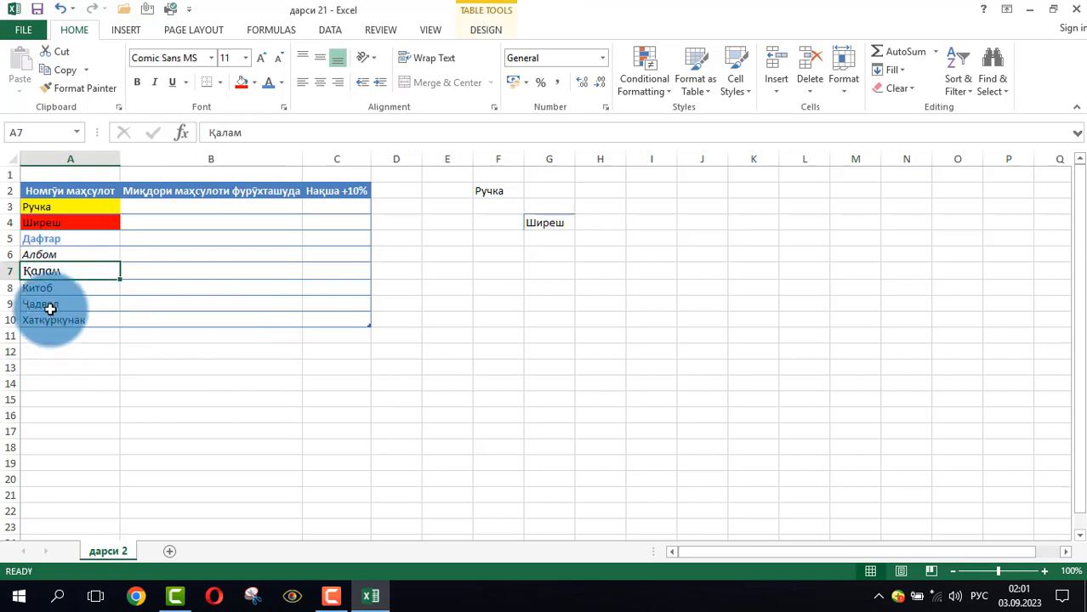
left_click(172, 82)
left_click(133, 409)
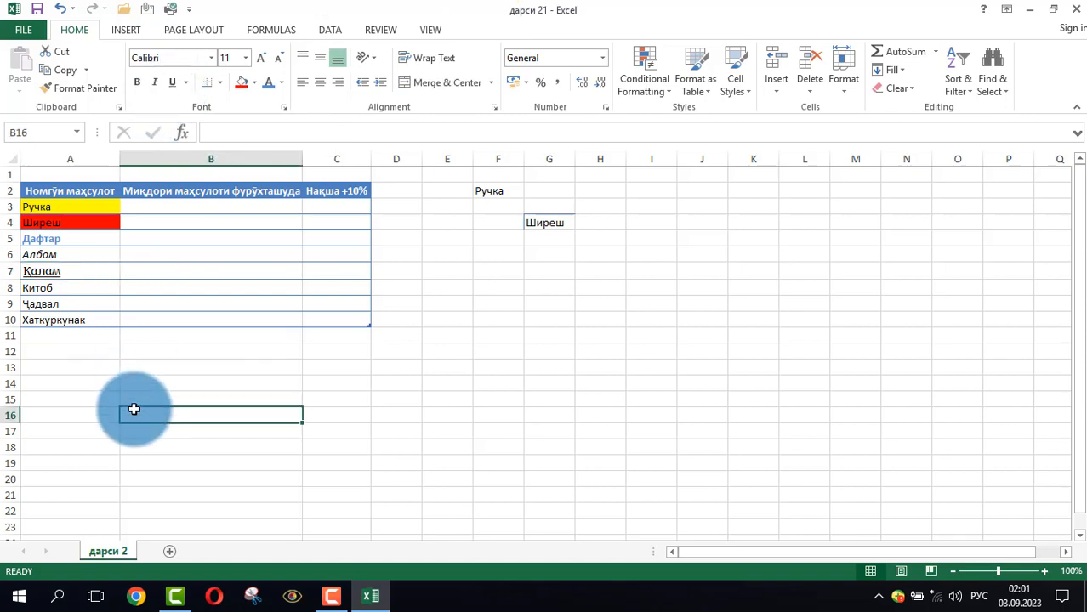
Copy the formatting of Дафтар in cell A5 onto Китоб in cell A8 with Format Painter
left_click(64, 288)
left_click(63, 427)
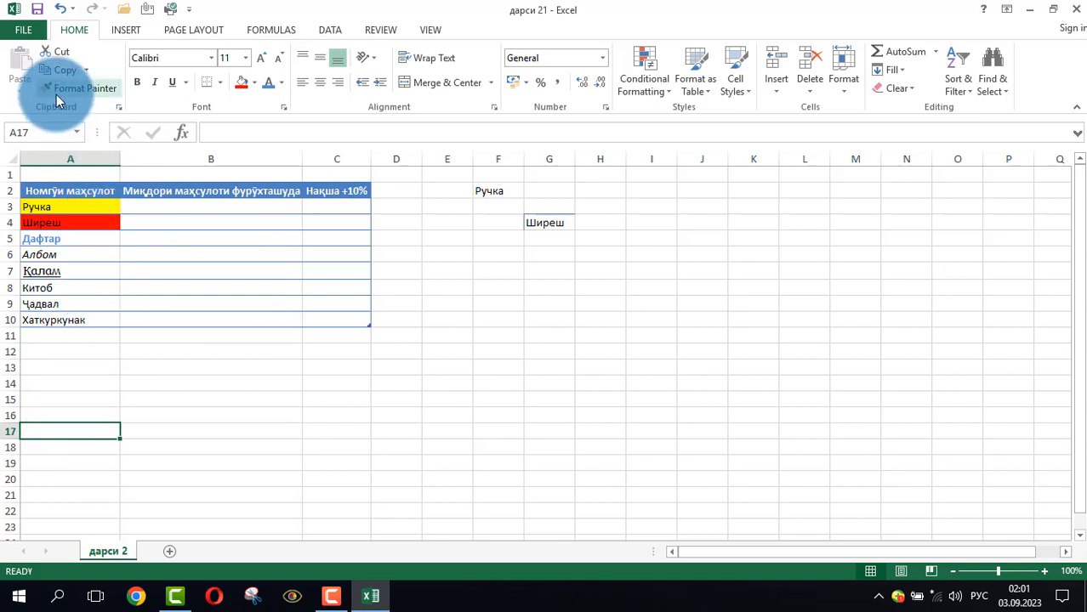
left_click(307, 315)
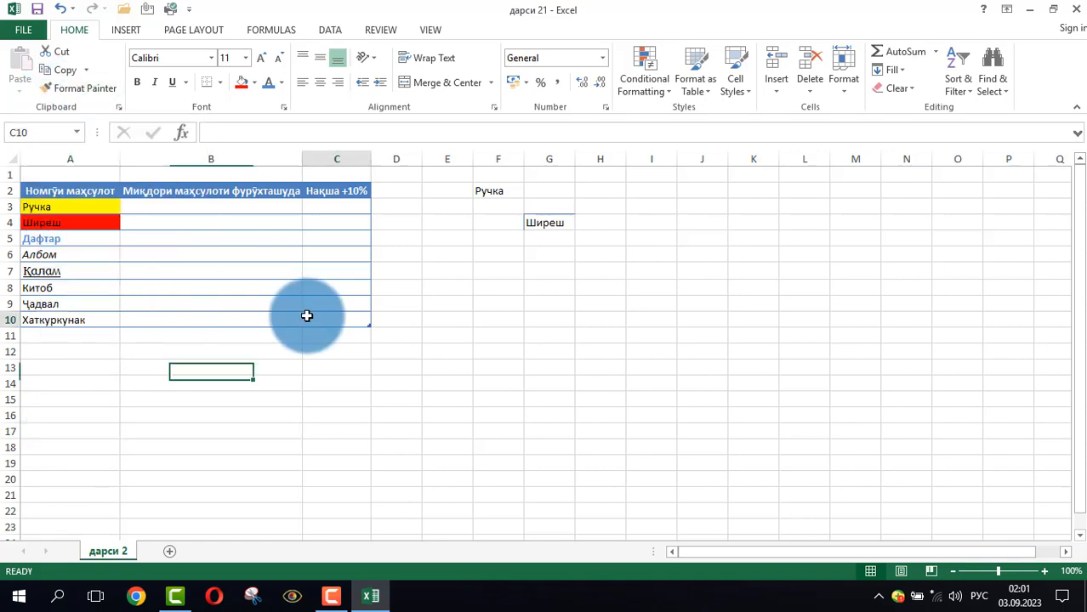
left_click(47, 225)
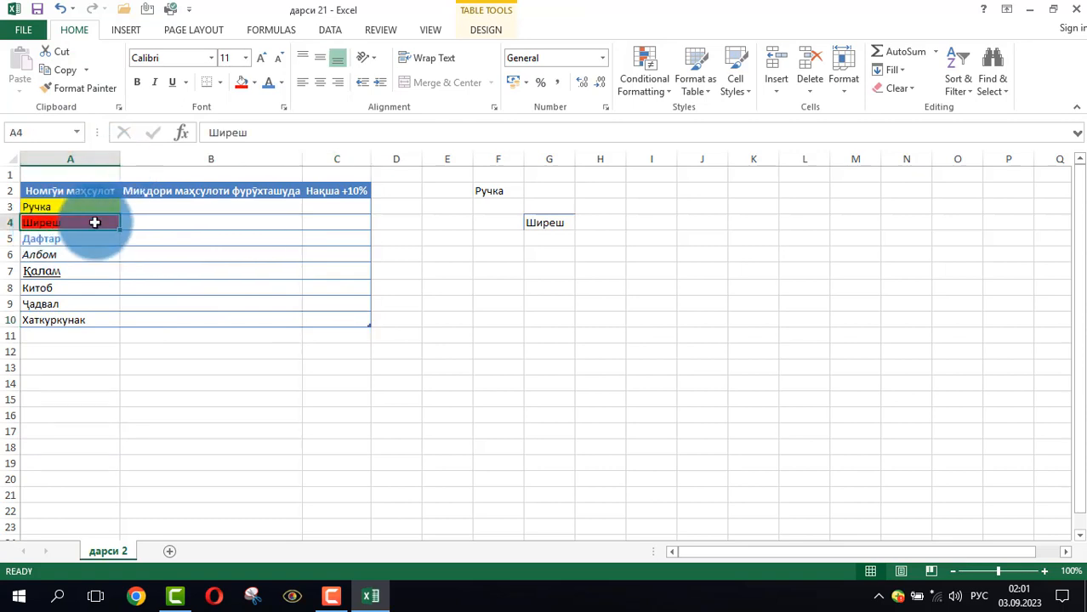
left_click(59, 239)
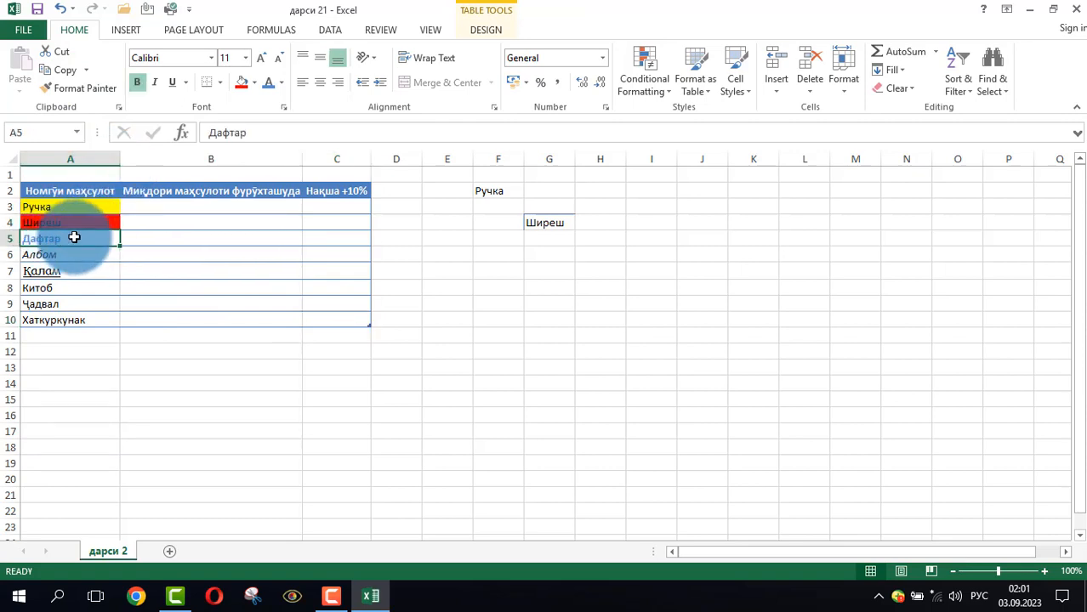
left_click(59, 95)
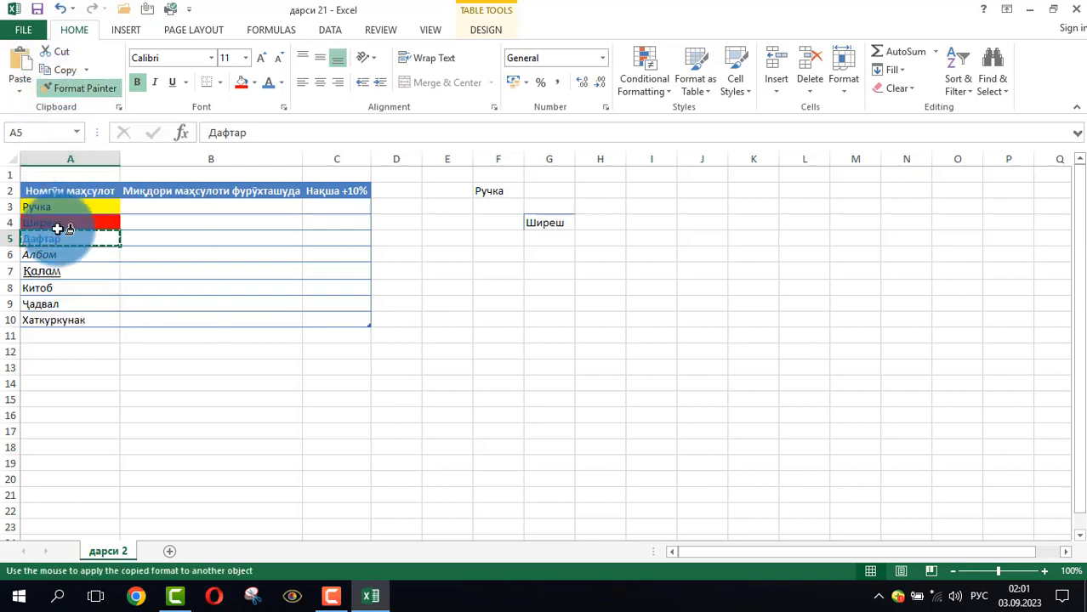
left_click(53, 289)
left_click(58, 350)
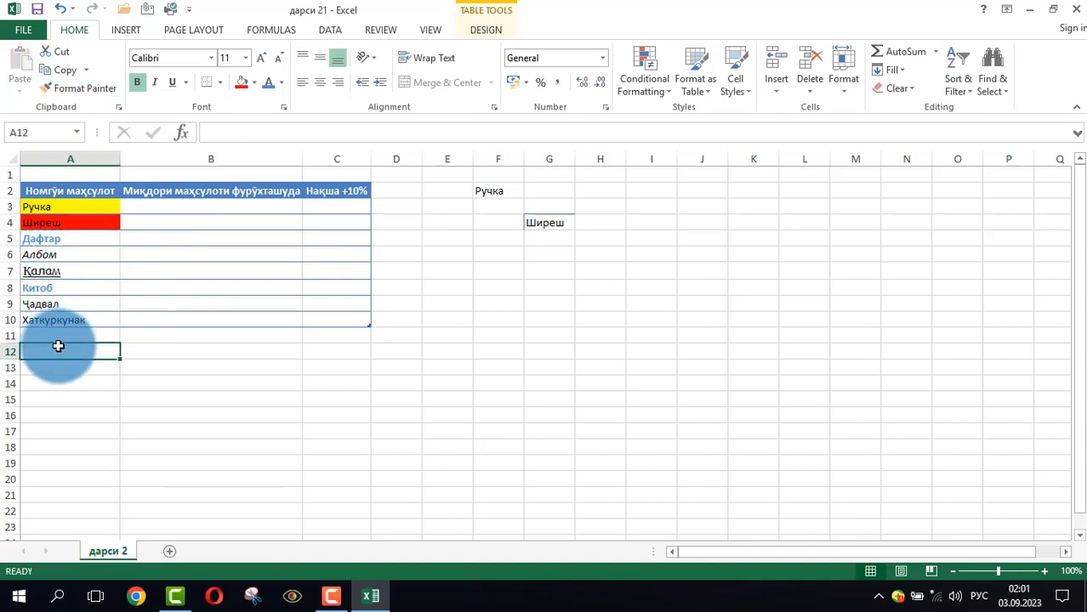
left_click(50, 294)
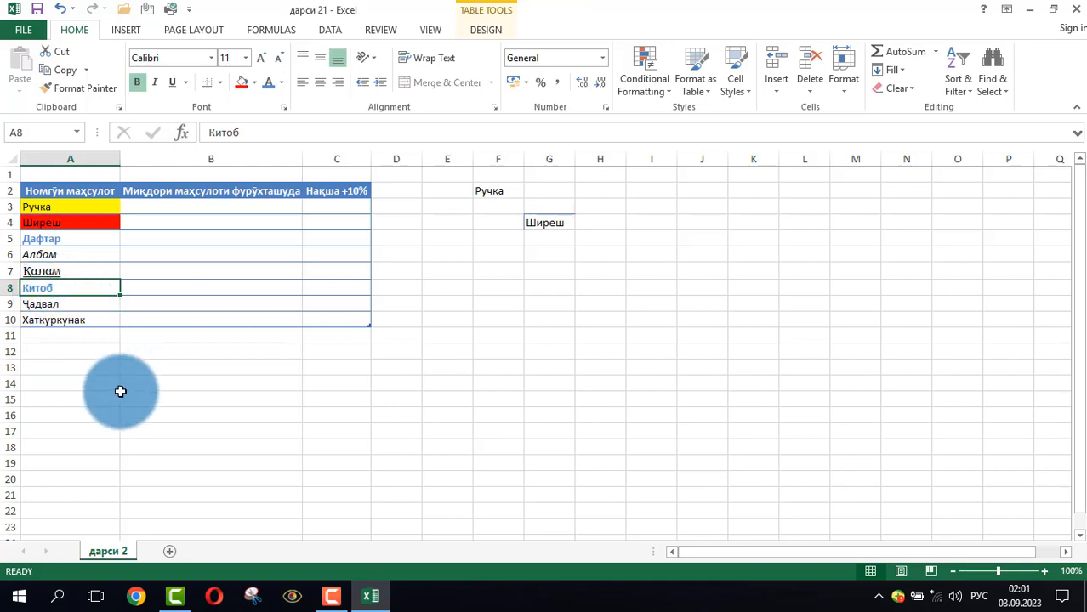
left_click(131, 415)
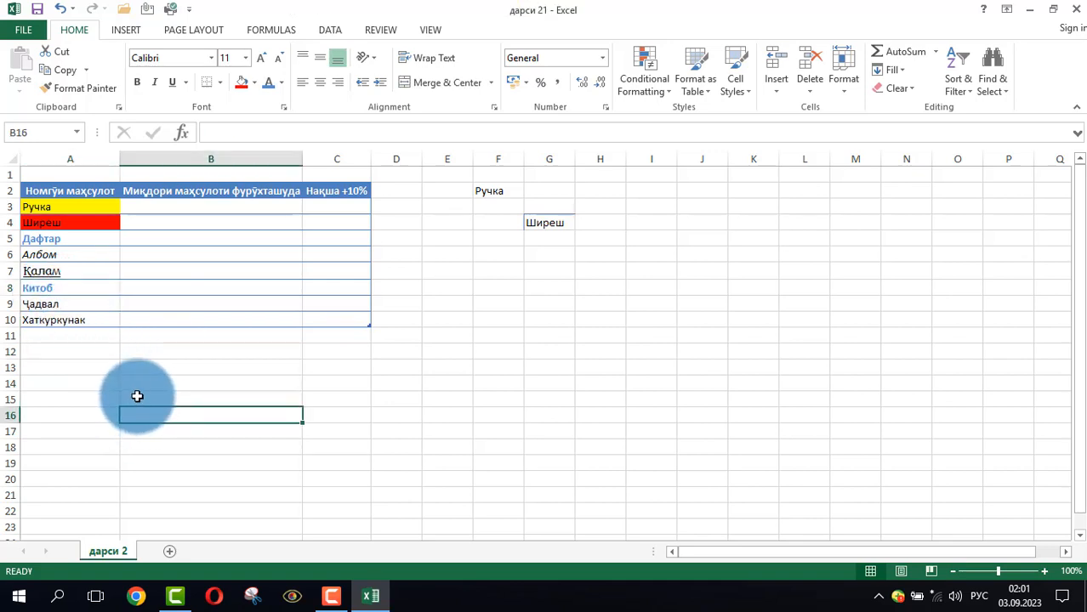
left_click(496, 340)
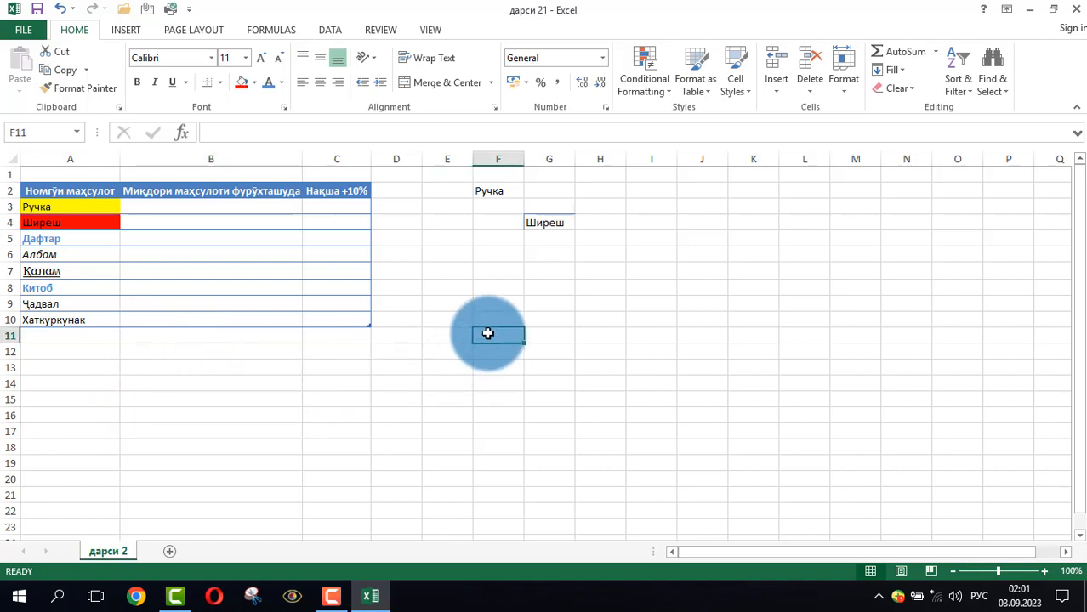
left_click(425, 271)
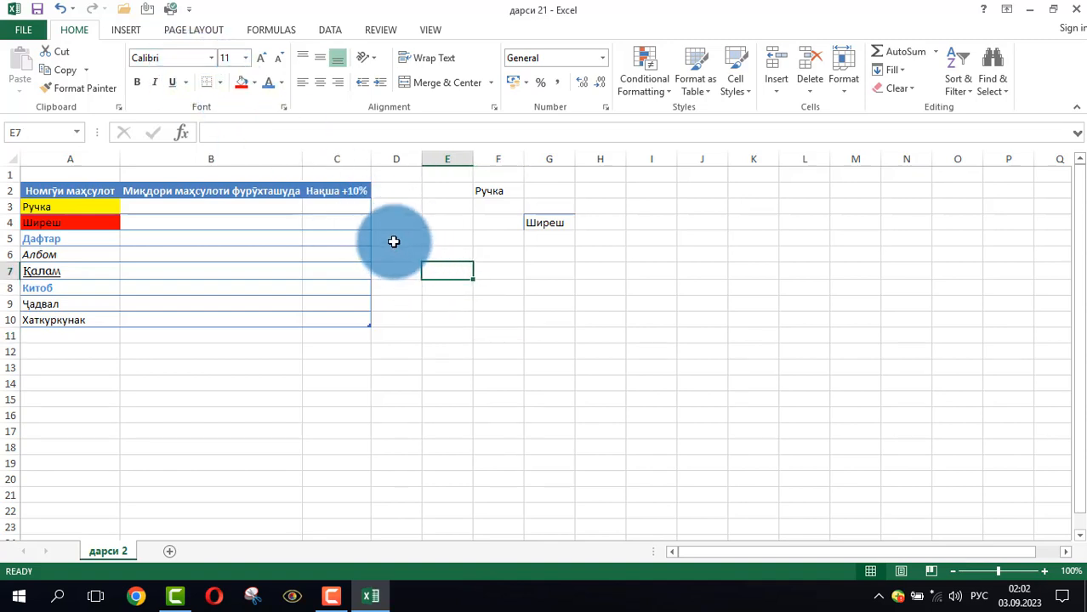
left_click_drag(392, 240, 509, 322)
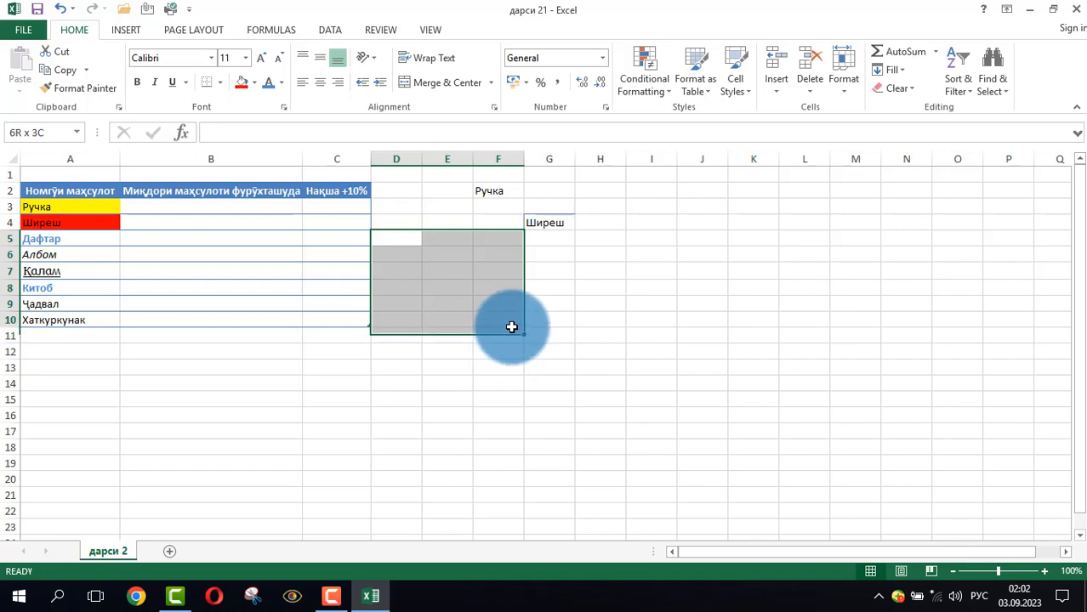
left_click(222, 82)
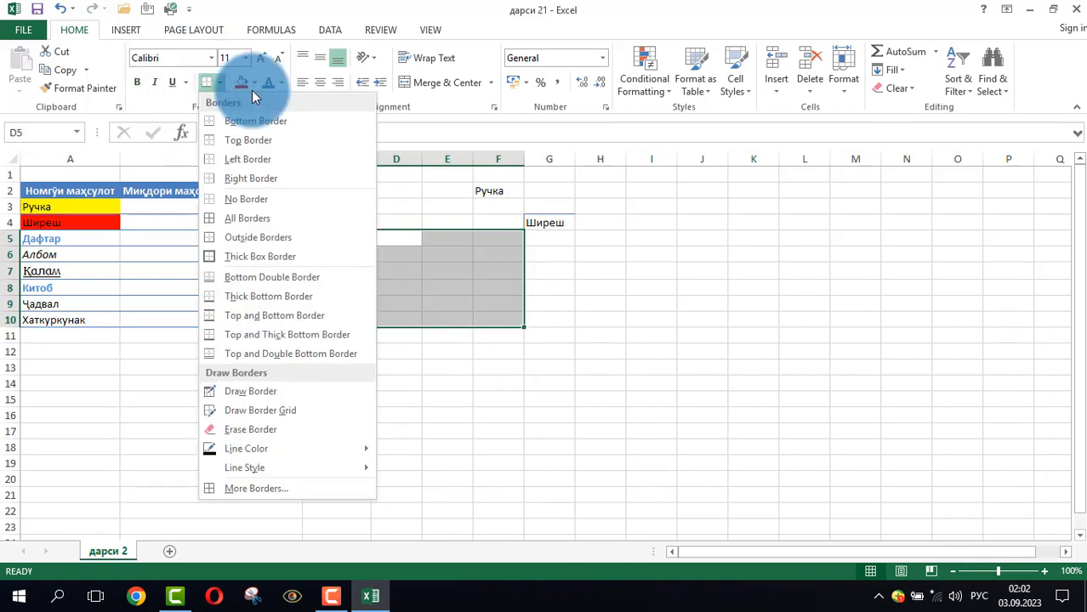
left_click(498, 296)
Add a bottom border to the empty cell D5 beside the product table
left_click(388, 237)
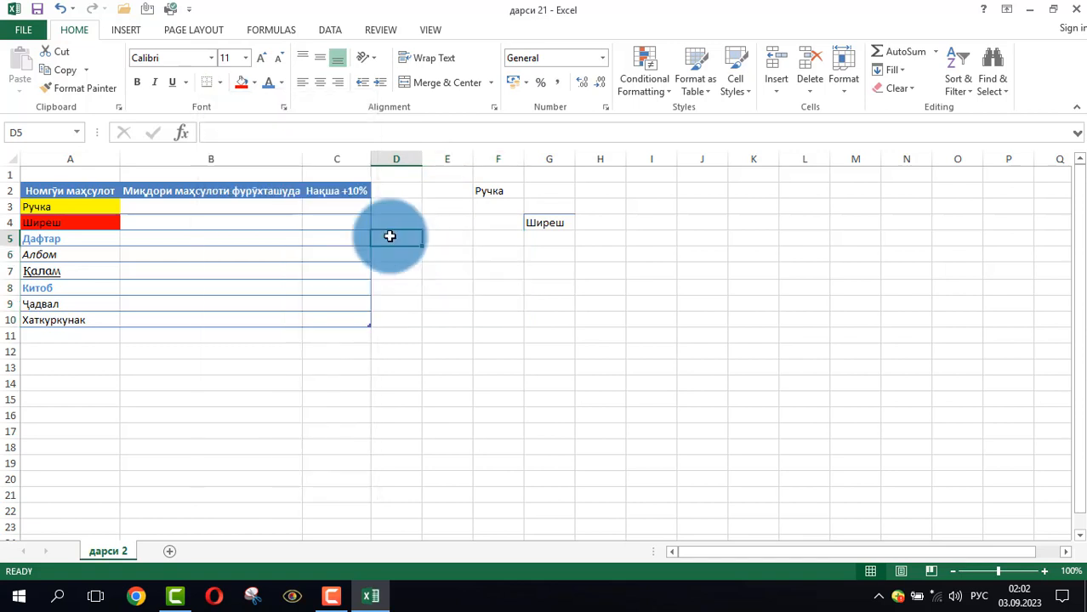
left_click(205, 82)
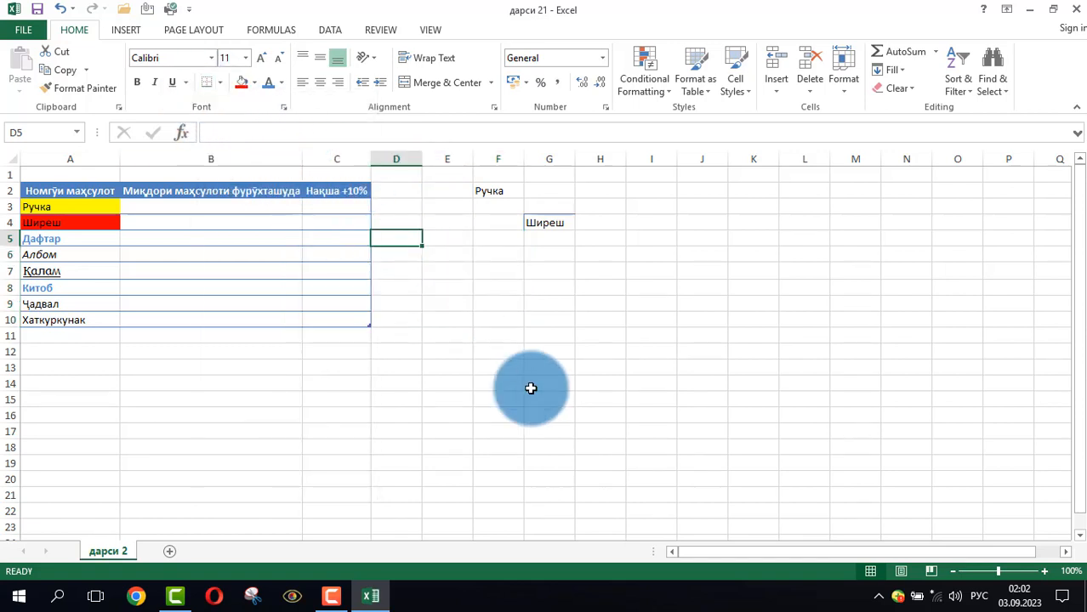
left_click(527, 382)
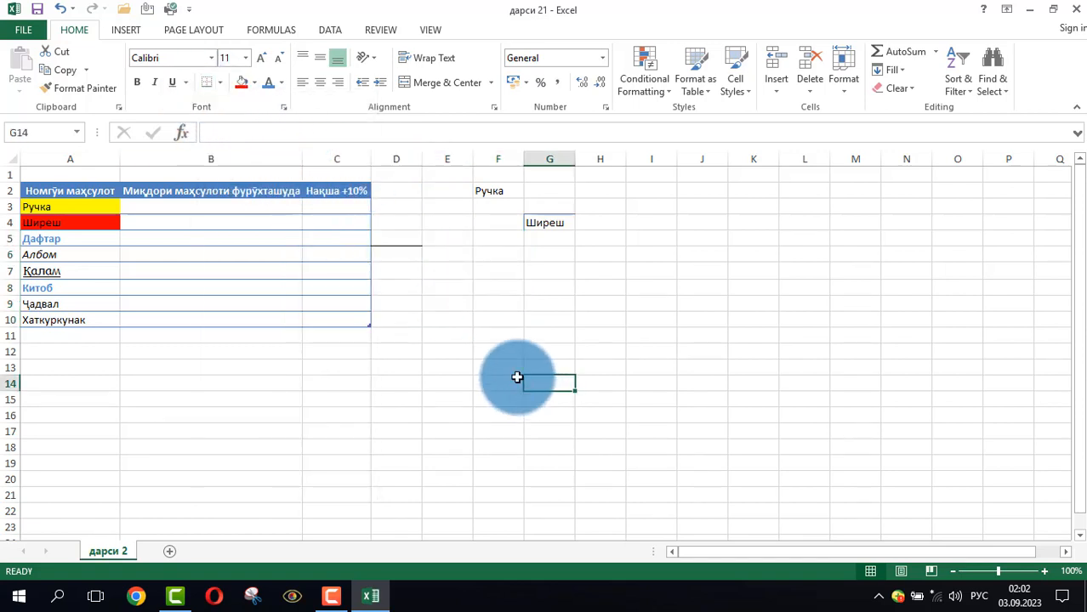
Add a top border to cell D5
left_click(409, 238)
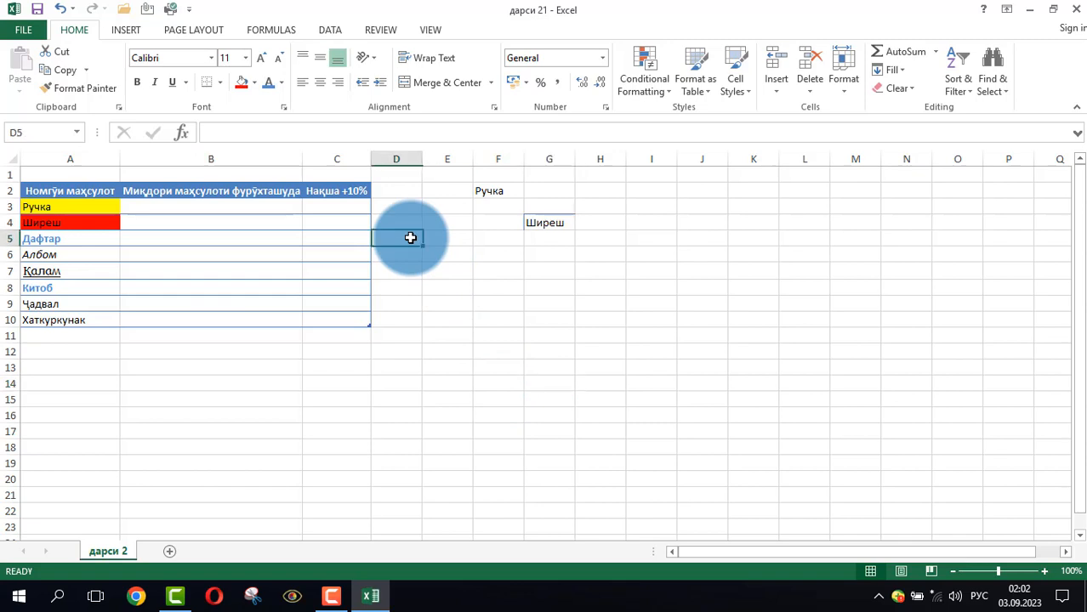
left_click(221, 83)
left_click(223, 138)
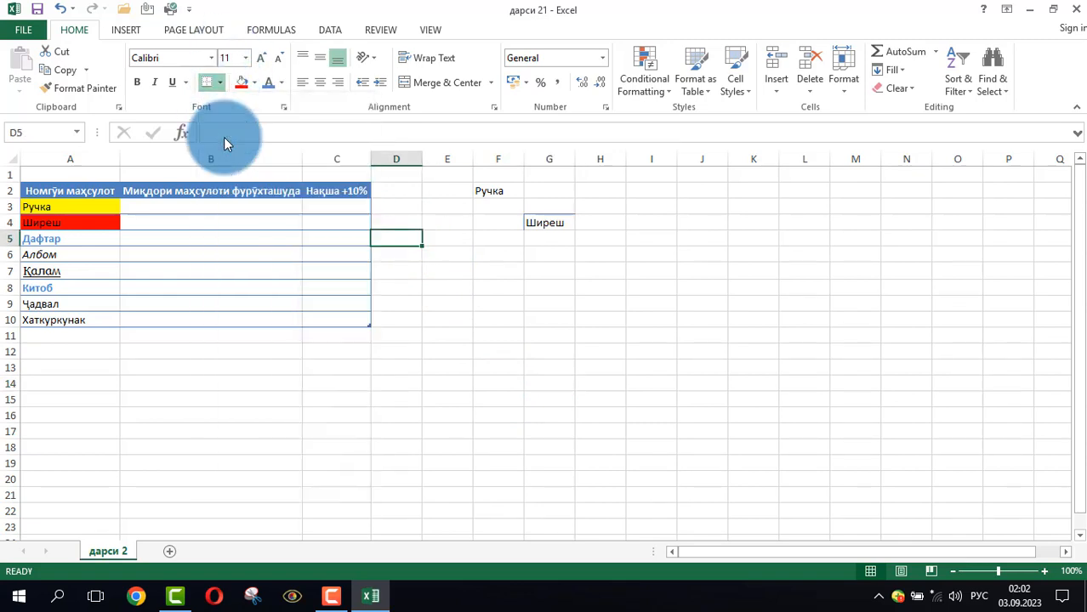
left_click(480, 304)
Apply All Borders to cell D5
left_click(408, 240)
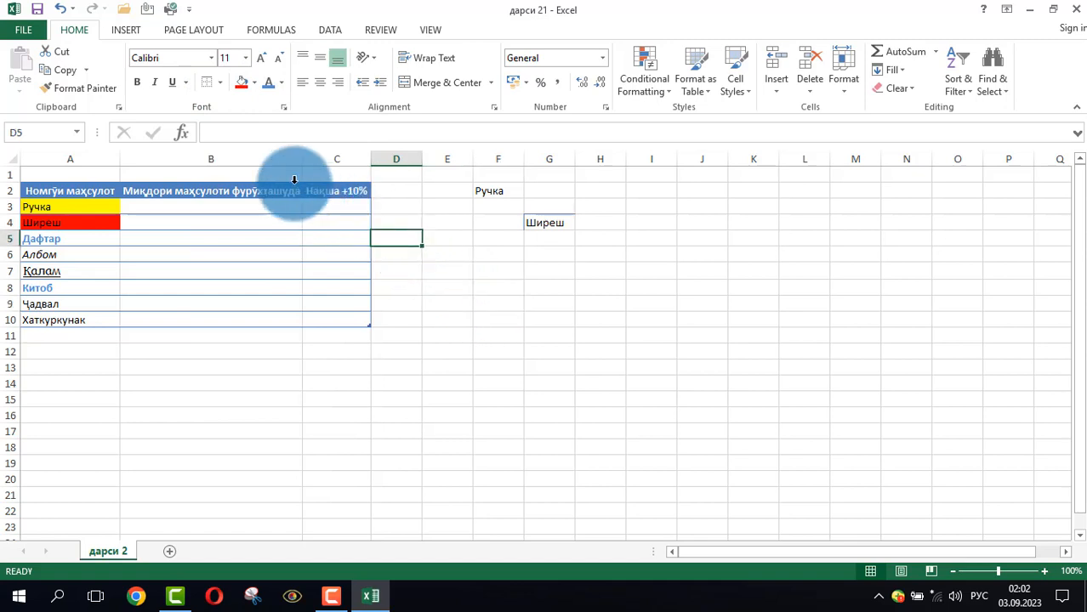
left_click(219, 82)
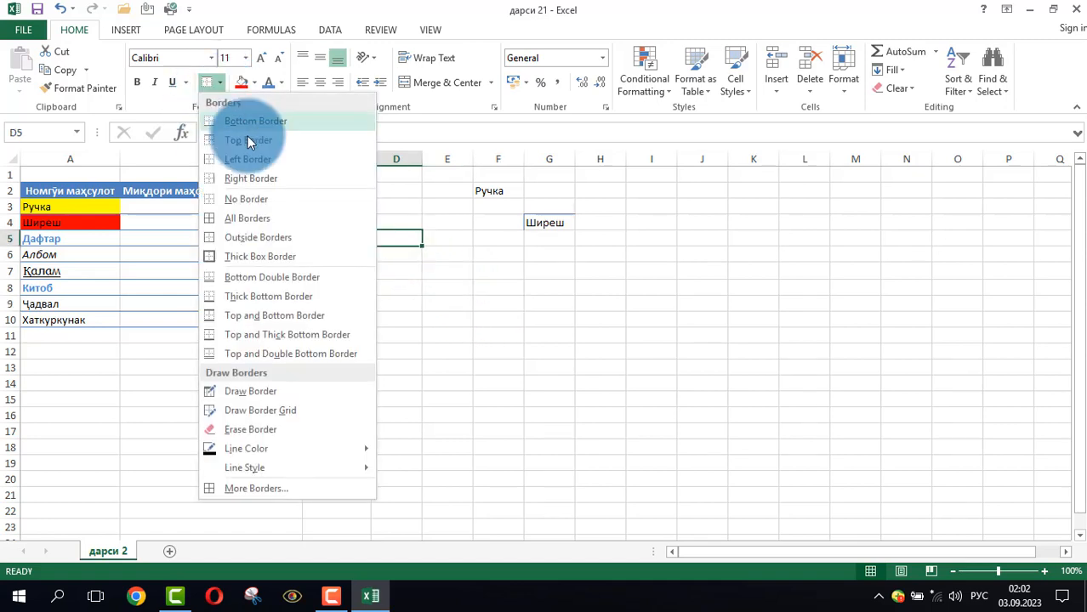
left_click(229, 221)
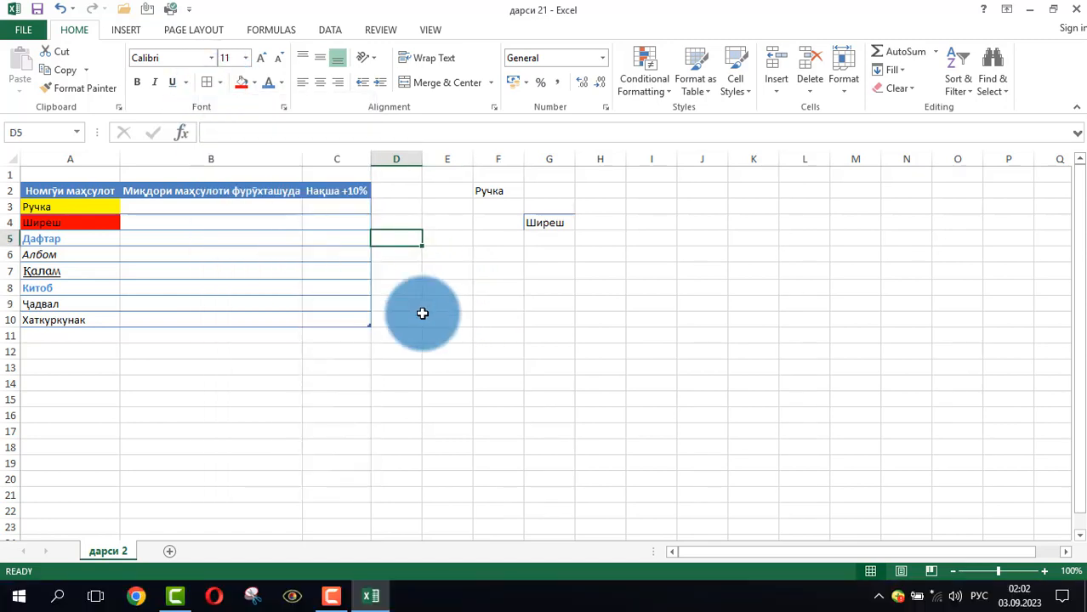
left_click(492, 317)
Apply All Borders to the cell range D5:H15 to form a full grid
mouse_move(399, 243)
left_mouse_down()
mouse_move(526, 356)
mouse_move(595, 396)
left_mouse_up()
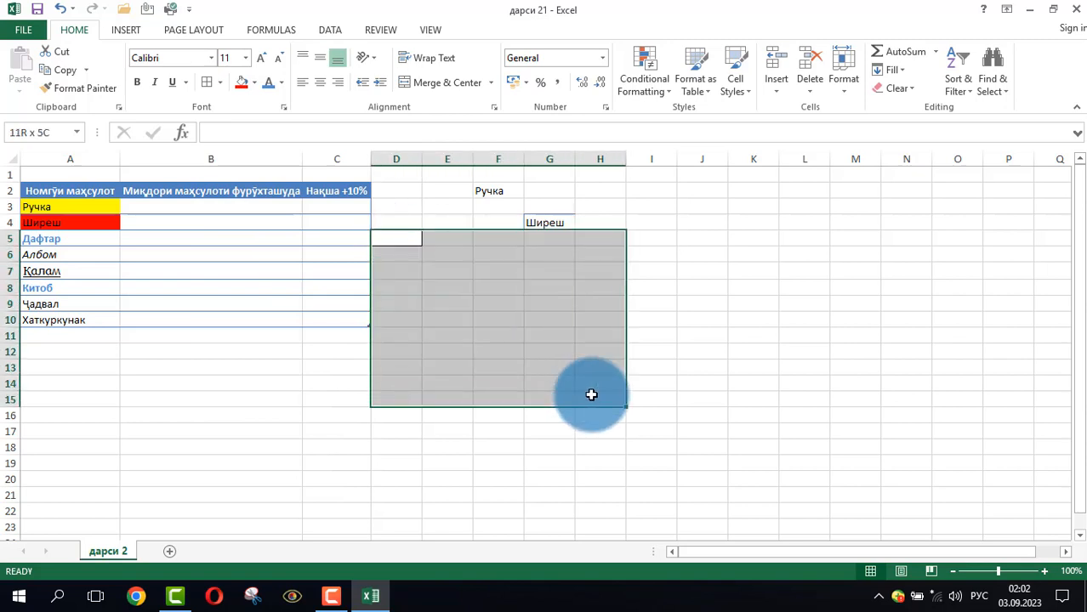
left_click(206, 83)
left_click(291, 349)
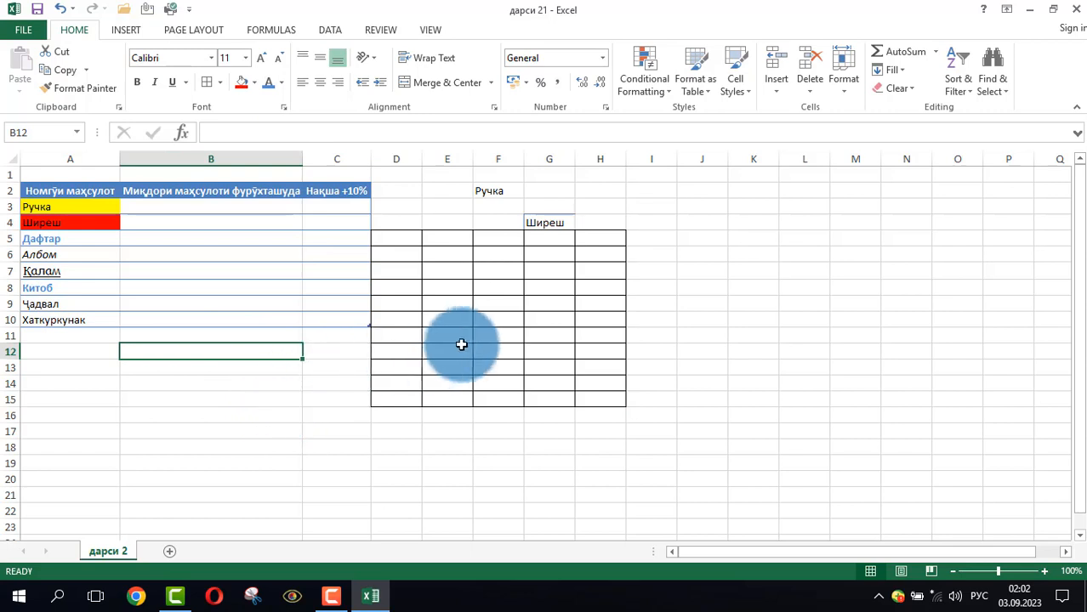
left_click(659, 297)
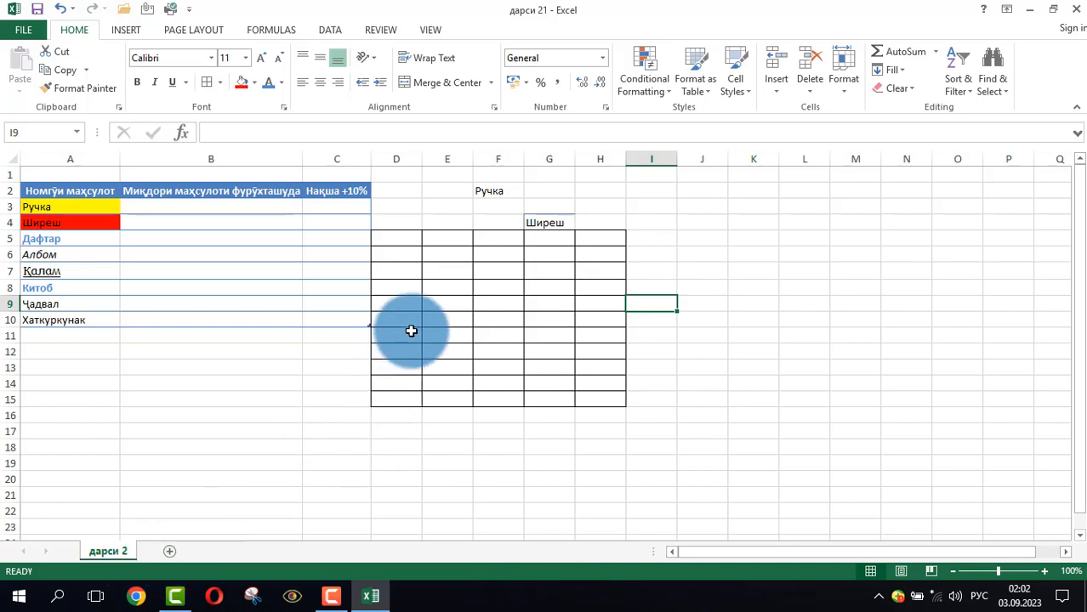
Add a new blank worksheet after the дарси 2 sheet
left_click(170, 551)
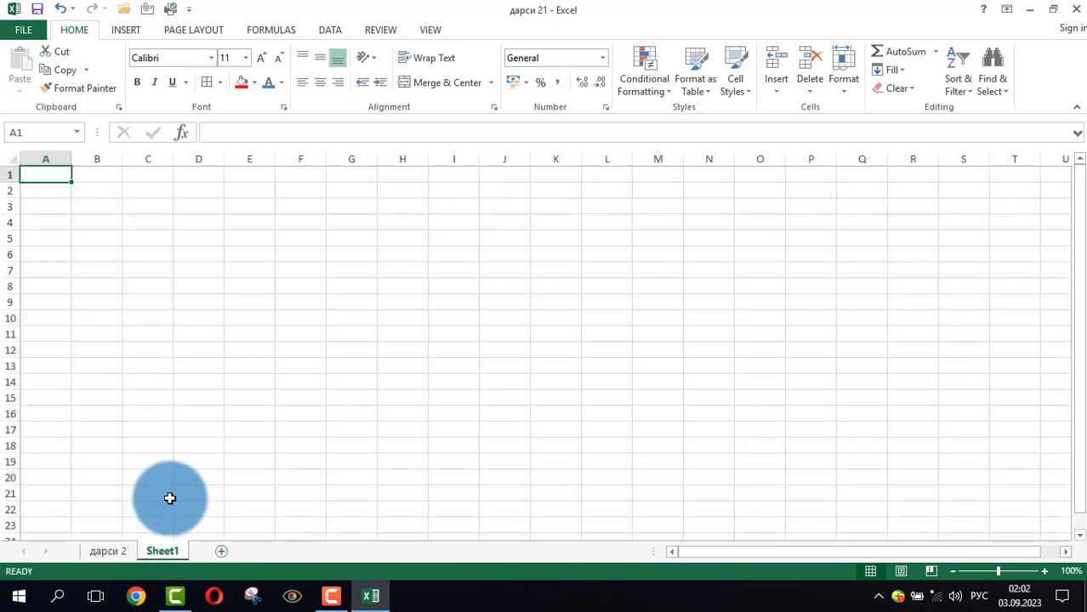
Enter the sample text "уыпы" in cell B2, "выппы" in E4 and "ыпвып" in C2 of Sheet1
left_click(75, 188)
type("уыпы")
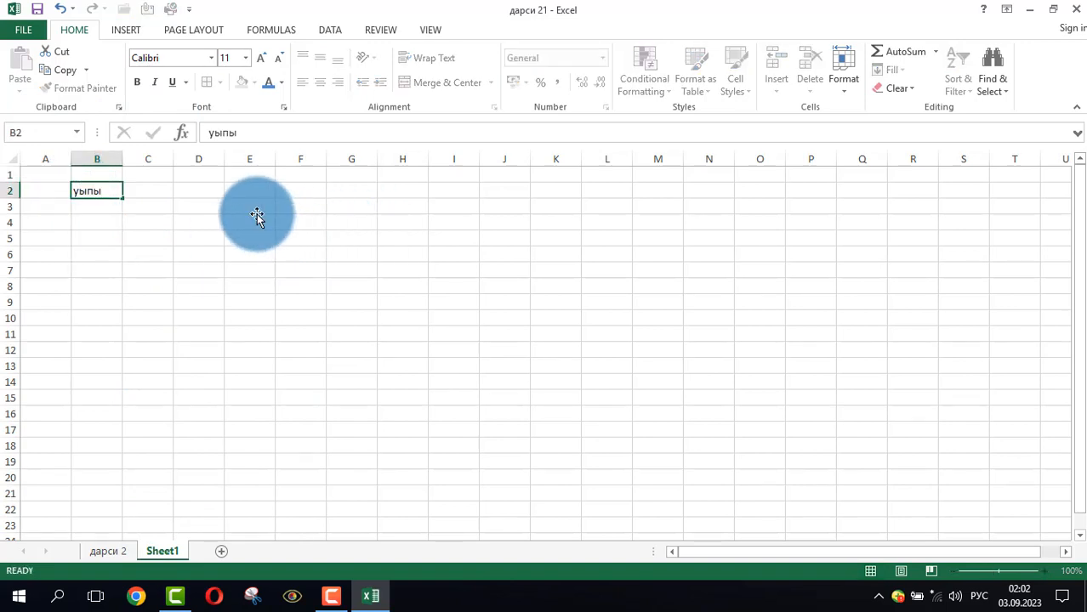
left_click(255, 220)
type("выппы")
left_click(152, 194)
type("ыпвып")
left_click(134, 286)
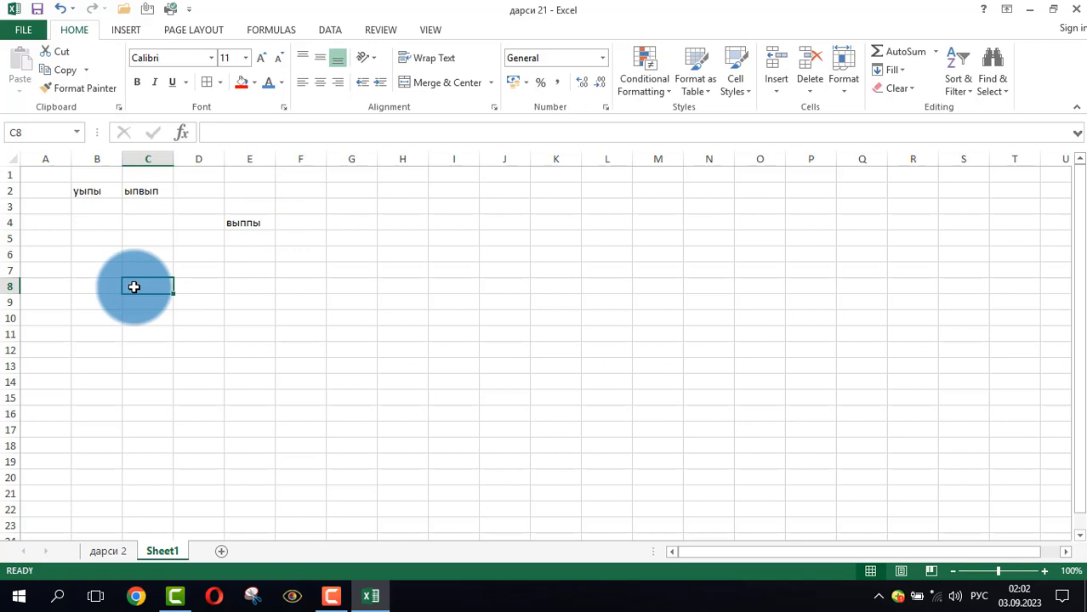
View the print preview of Sheet1 and return to the worksheet without printing
key("ctrl+p")
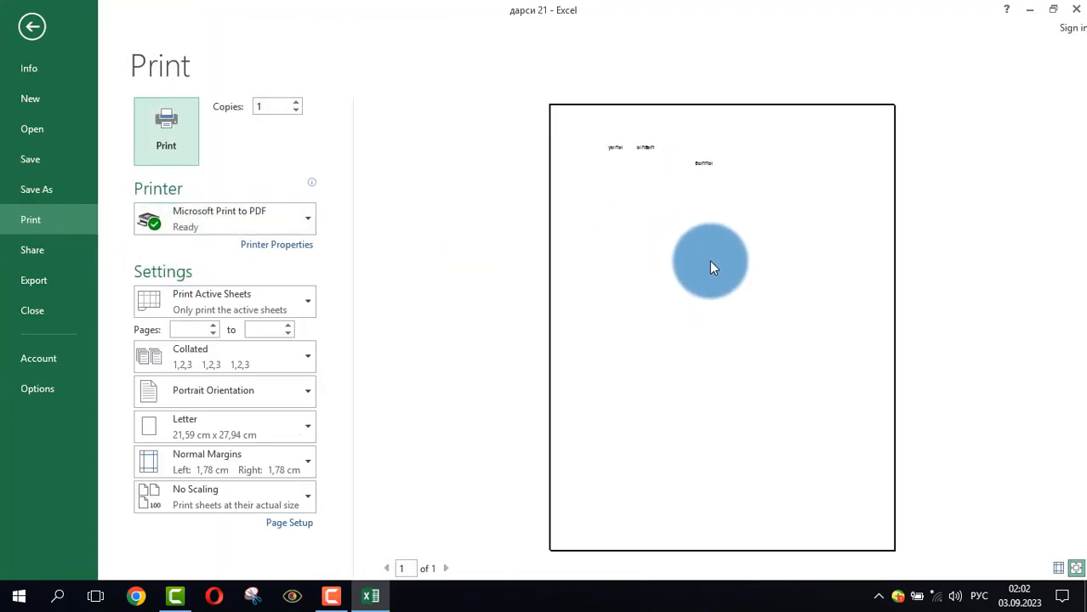
left_click(29, 28)
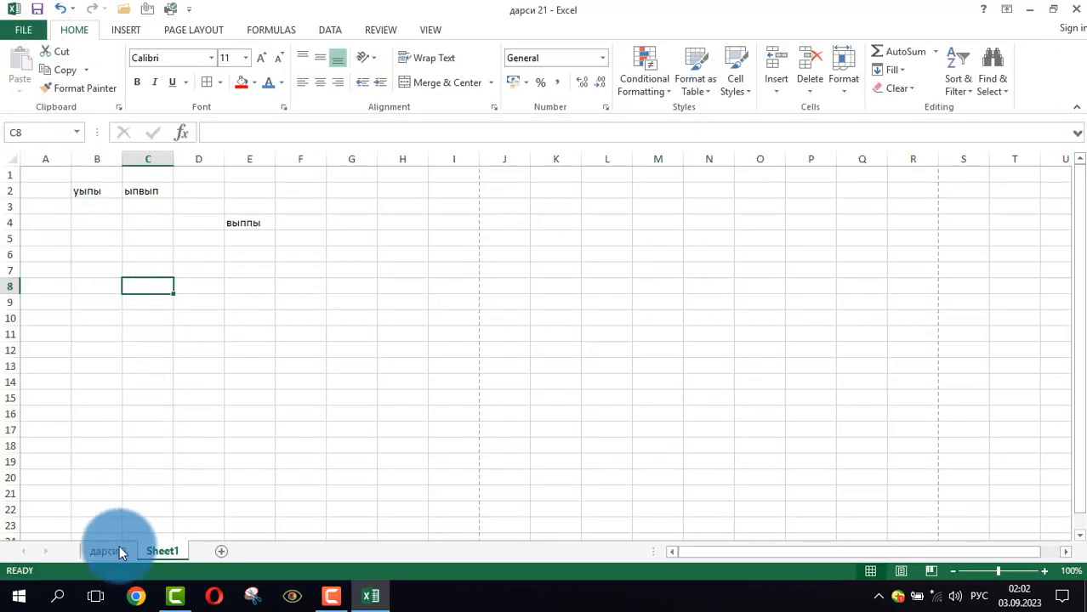
Select the range A1:H15 on the дарси 2 sheet, view its print preview, and return to the sheet without printing
left_click(120, 553)
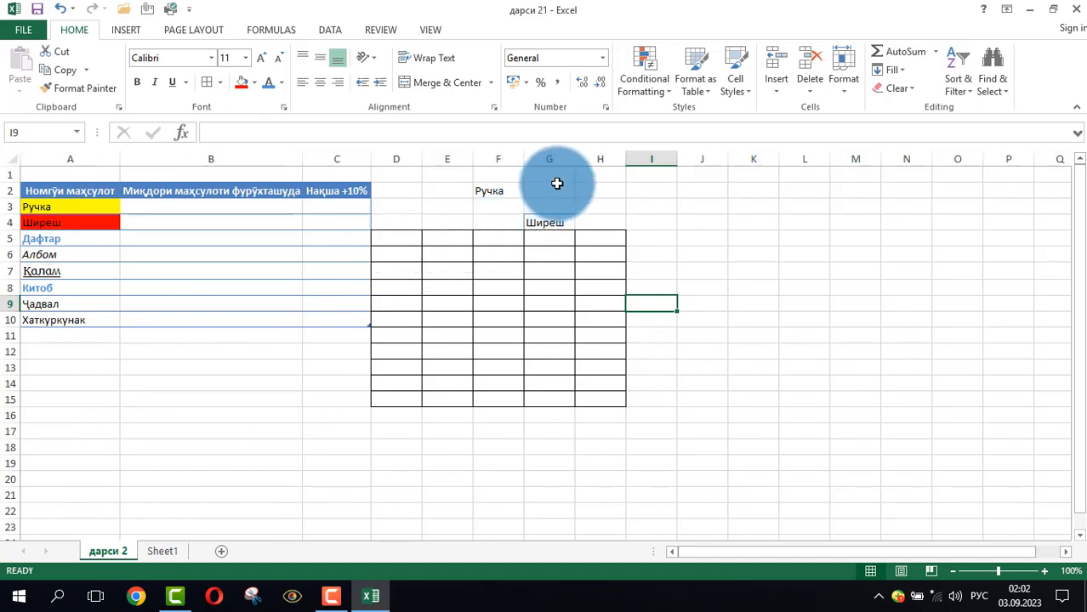
left_click_drag(618, 175, 46, 397)
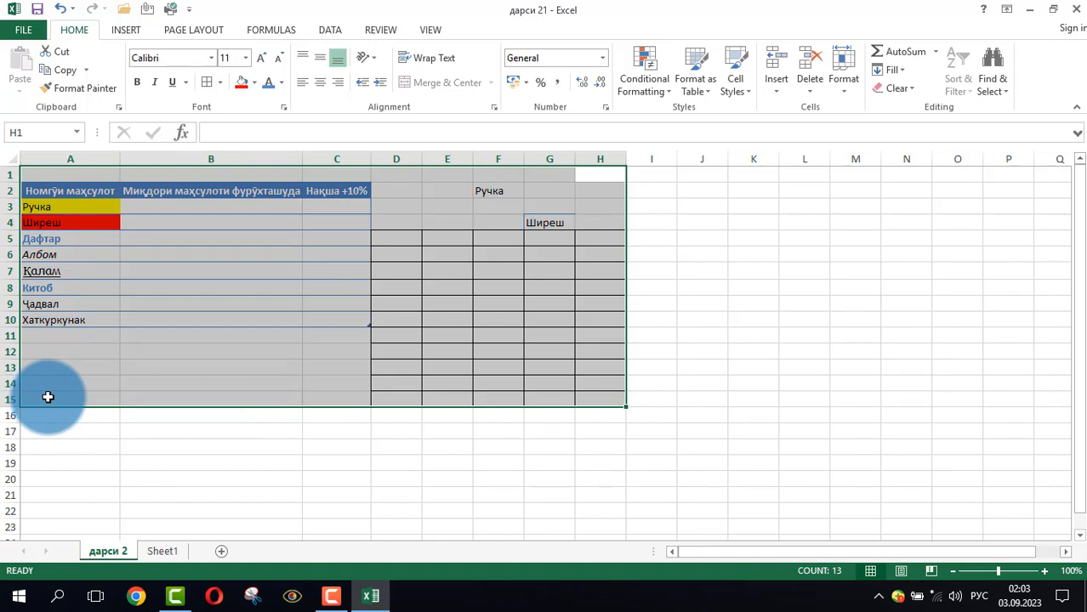
key("ctrl+p")
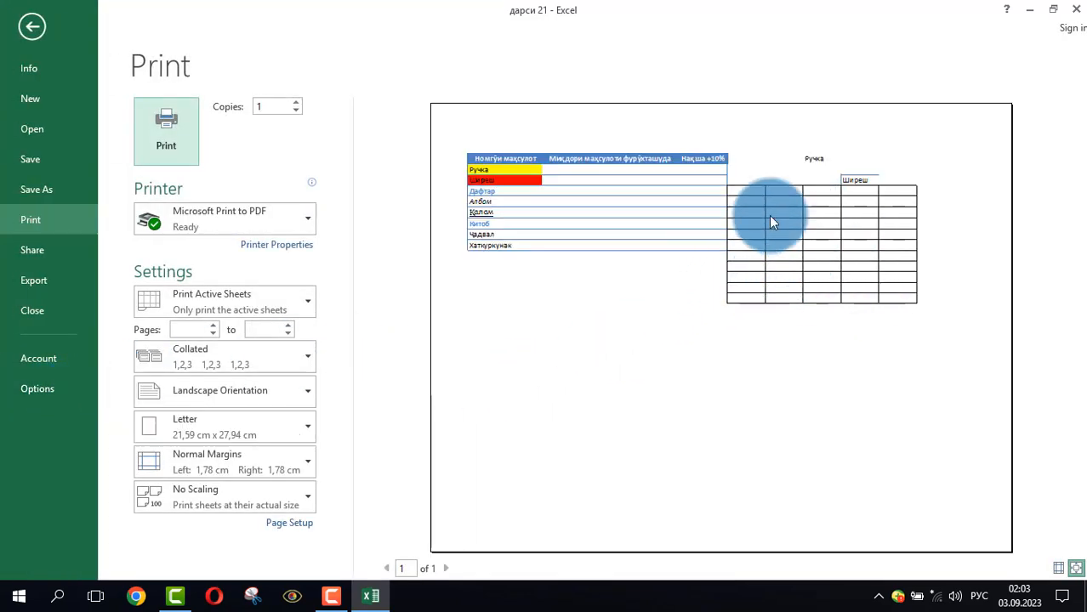
left_click(39, 31)
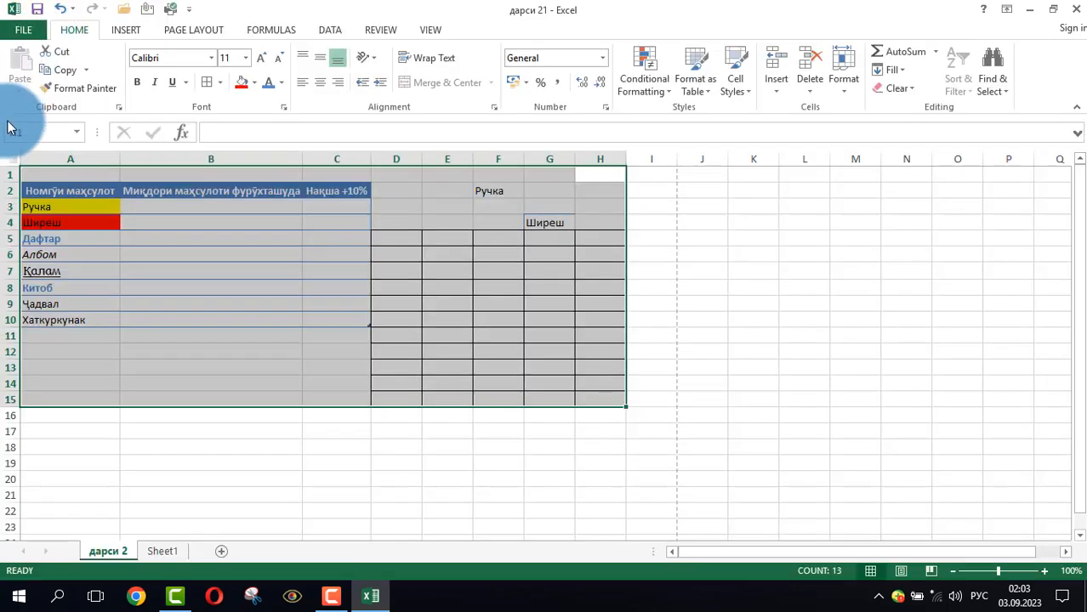
left_click(190, 415)
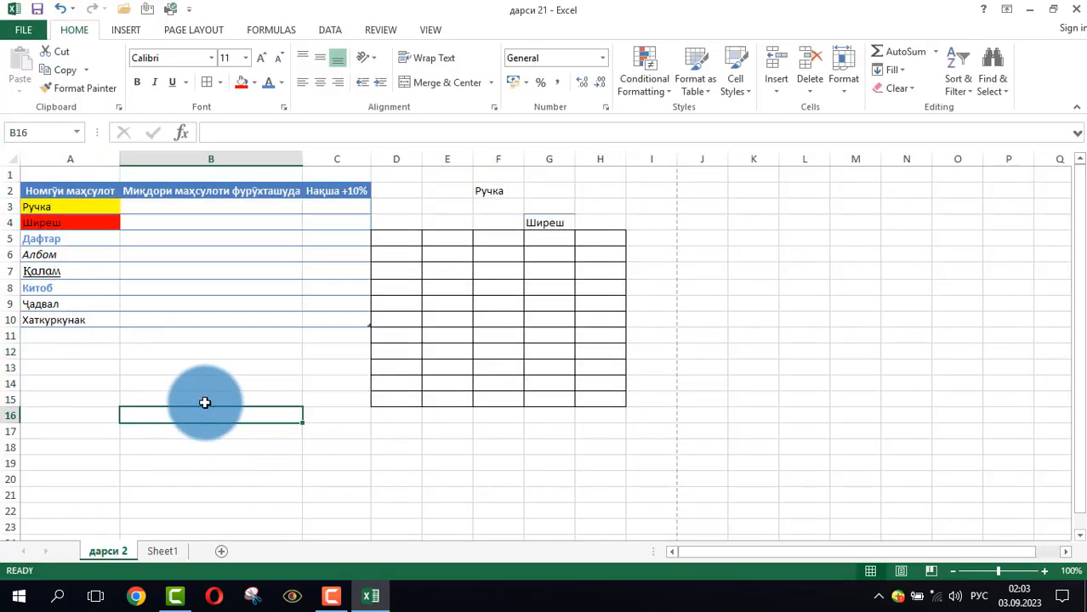